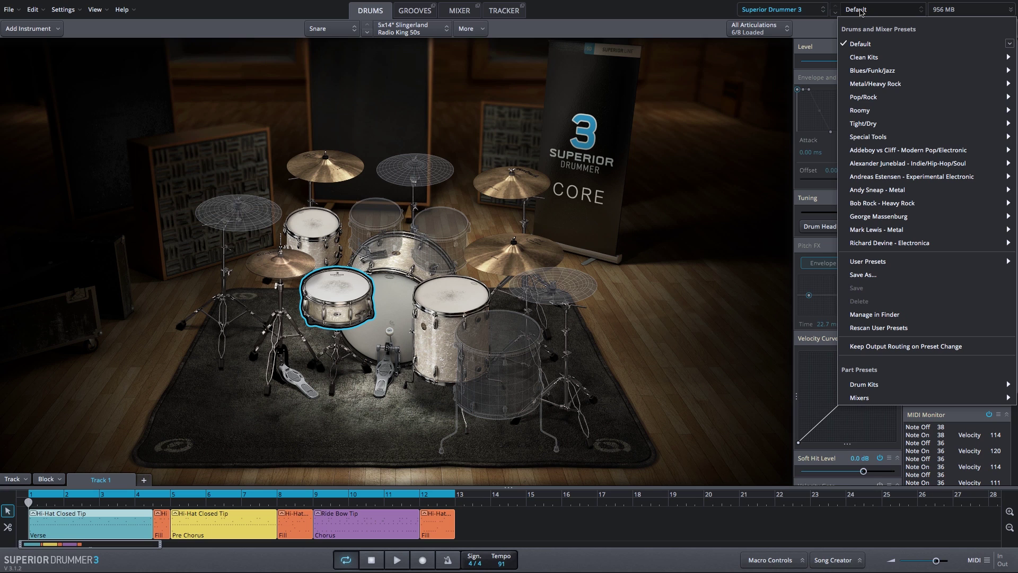
Load the Dry Ambient Jazz preset from the Blues/Funk/Jazz category, view its mixer channels and return to the drum view
mouse_move(862, 71)
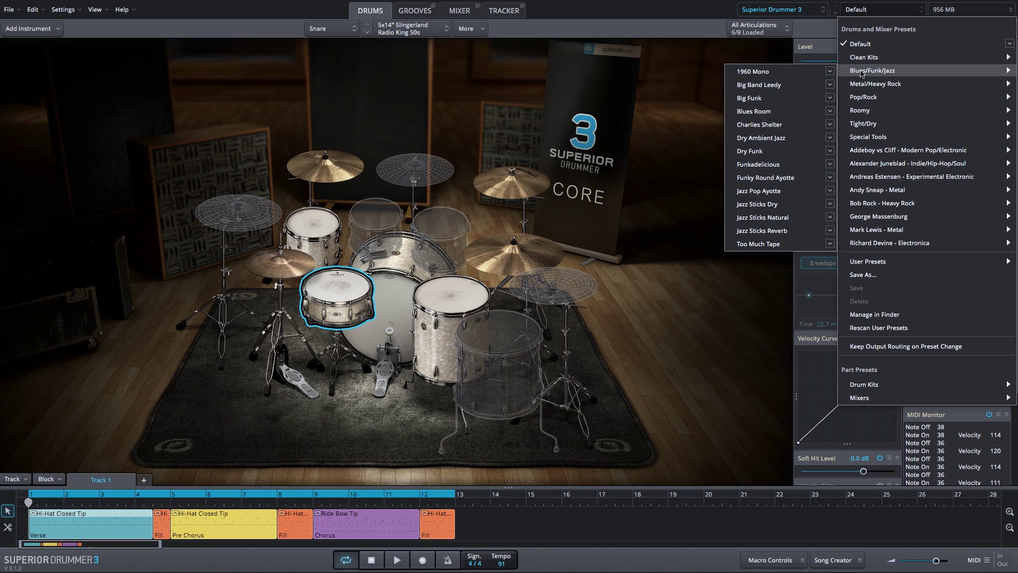
left_click(775, 139)
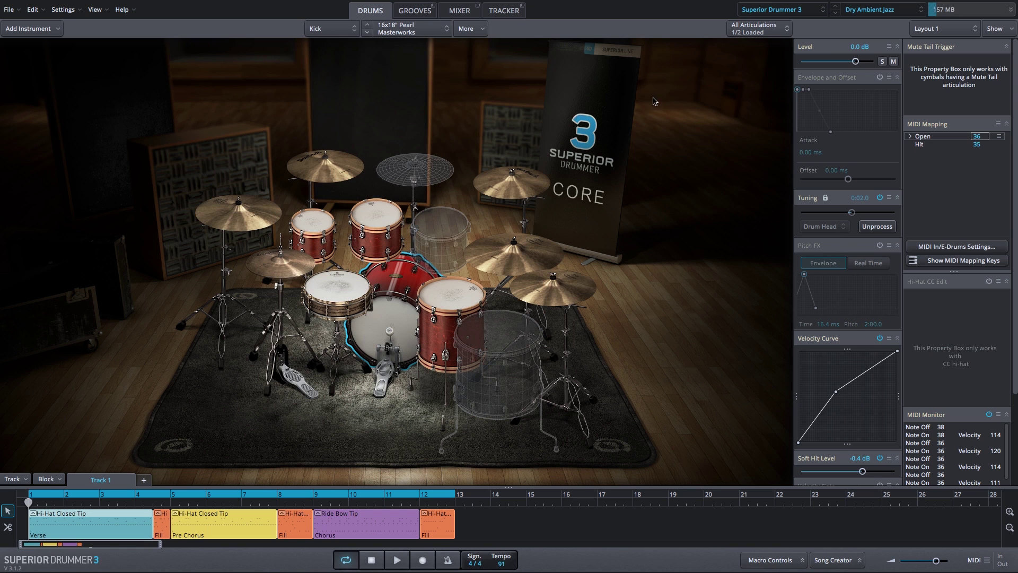
left_click(453, 13)
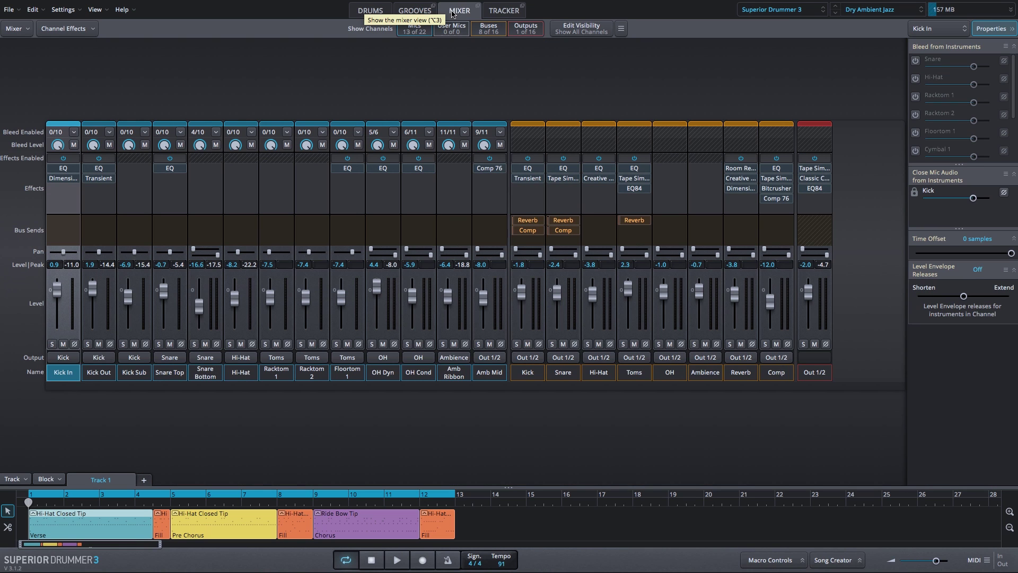
left_click(369, 13)
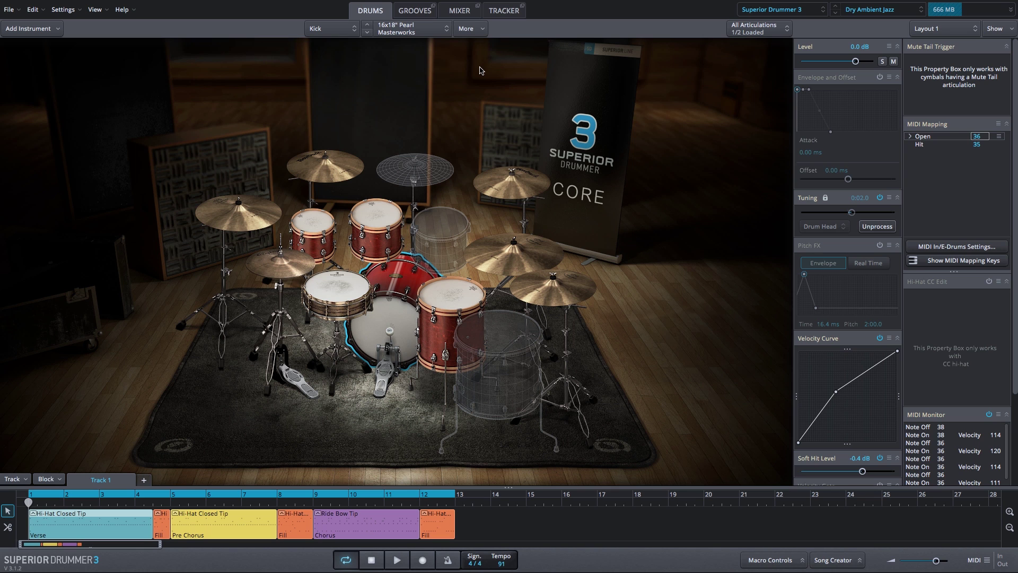
Switch back to the Default preset, view its mixer channels and return to the drum view
left_click(836, 7)
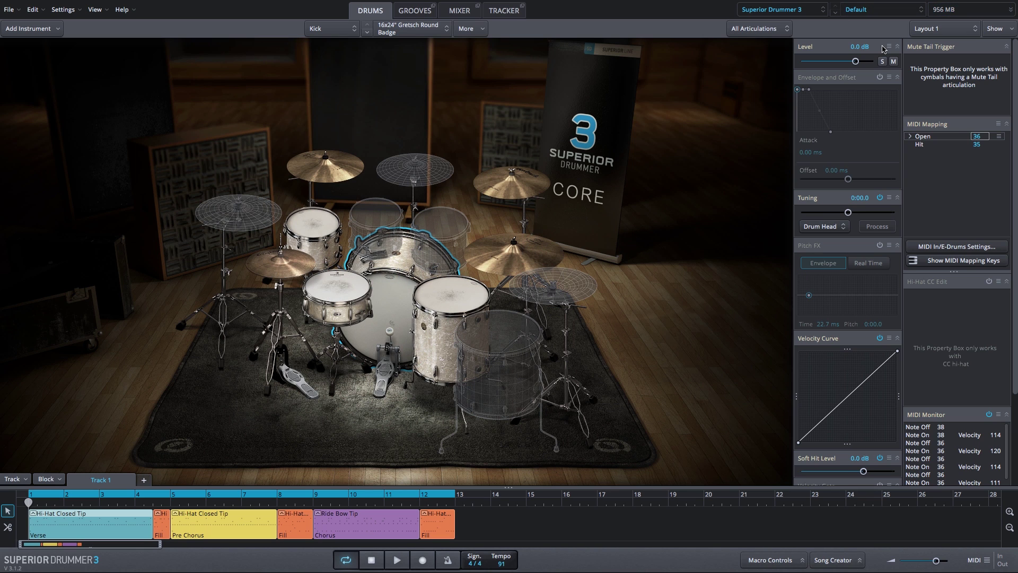
left_click(459, 11)
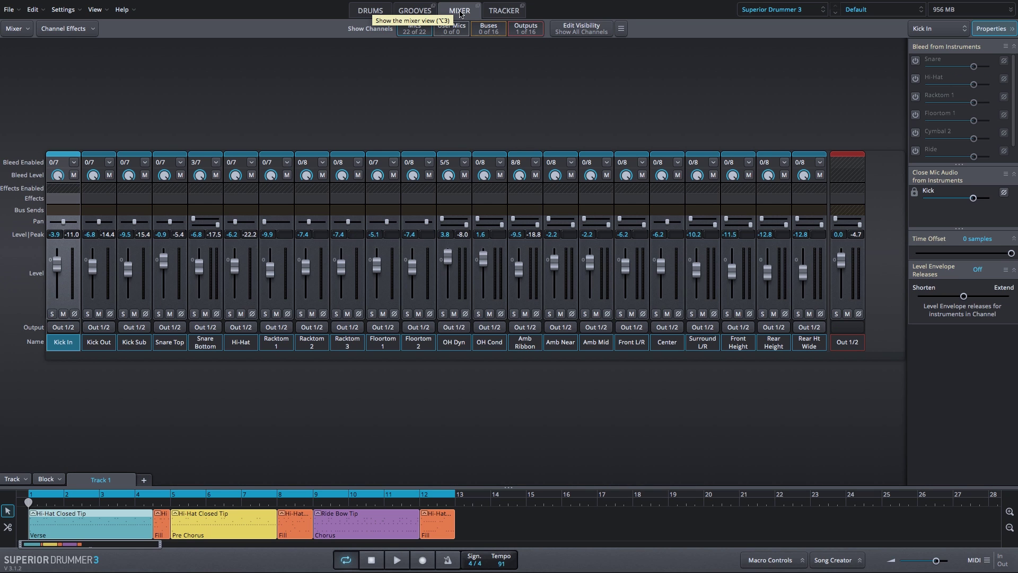
left_click(370, 11)
Load the Club Kit Basic preset from the Pop/Rock category, view its mixer channels and return to the drum view
left_click(865, 9)
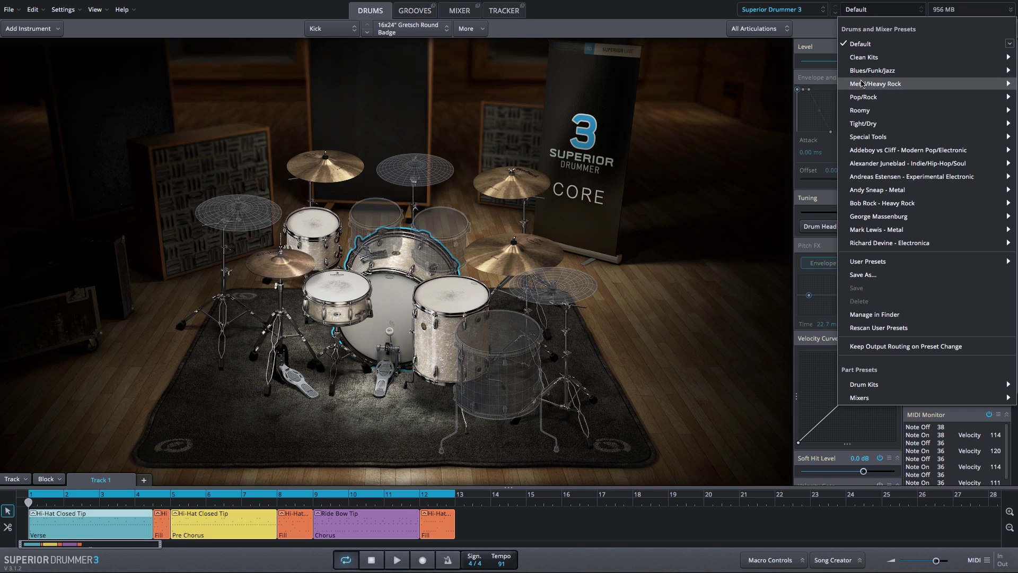
mouse_move(868, 97)
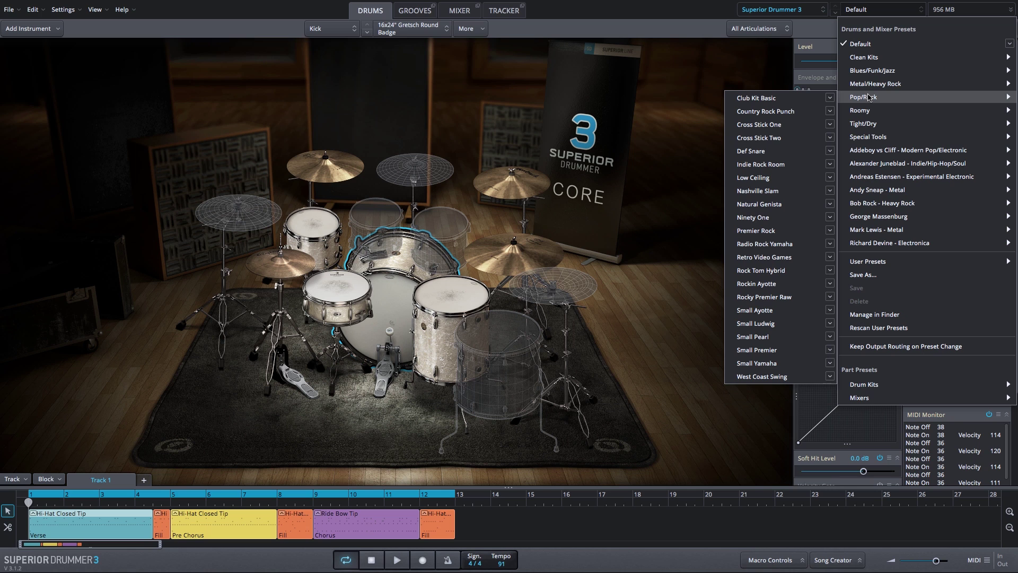
left_click(792, 100)
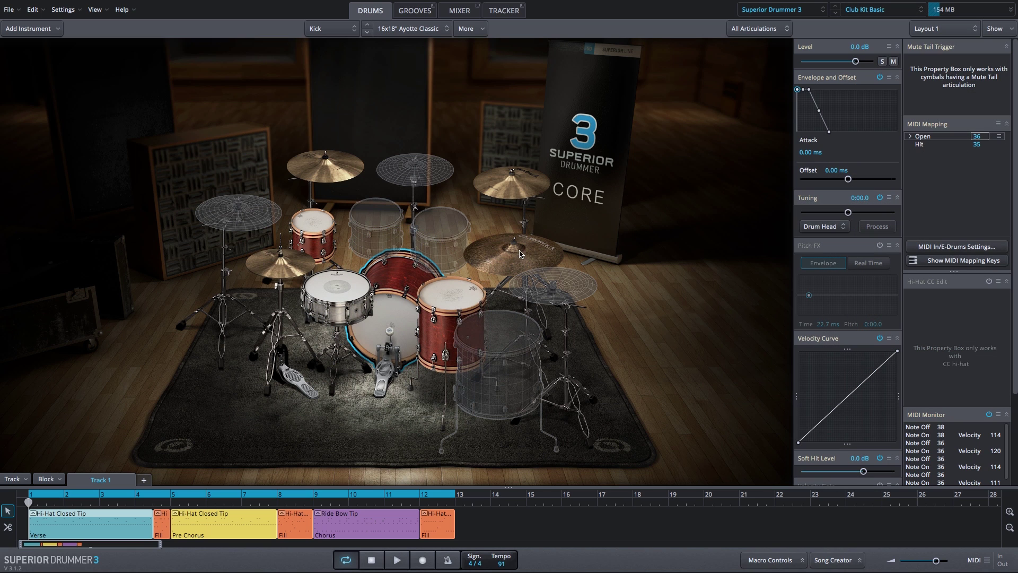
left_click(468, 13)
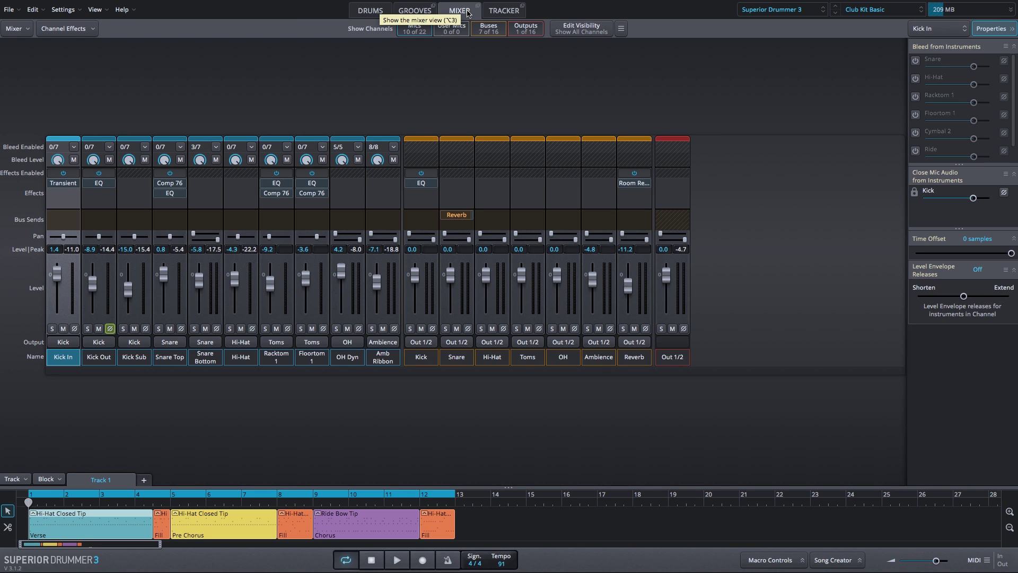
left_click(375, 13)
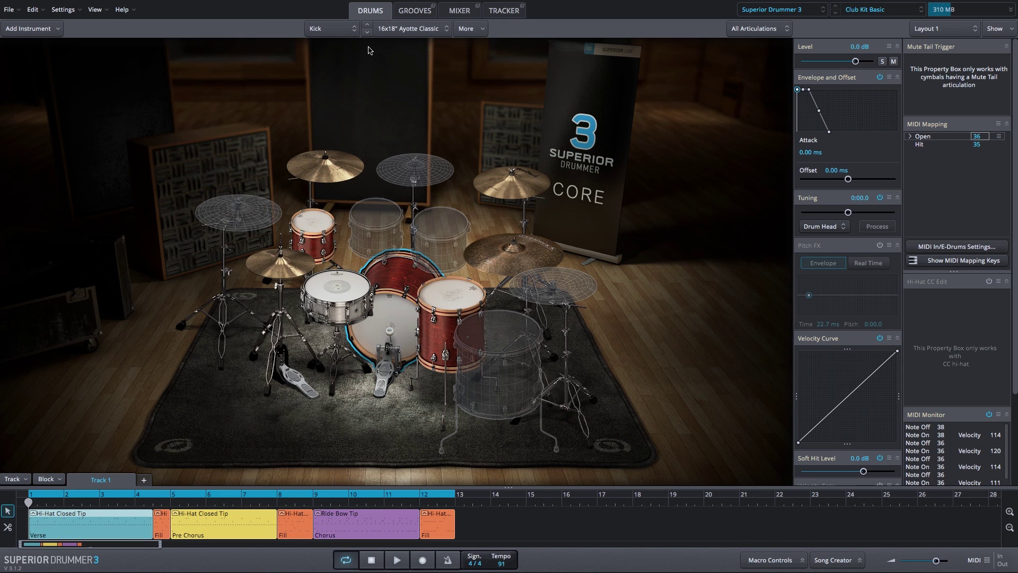
Play the drum track with the Club Kit Basic preset and again with the Club Kit Custom preset to compare them
key("space")
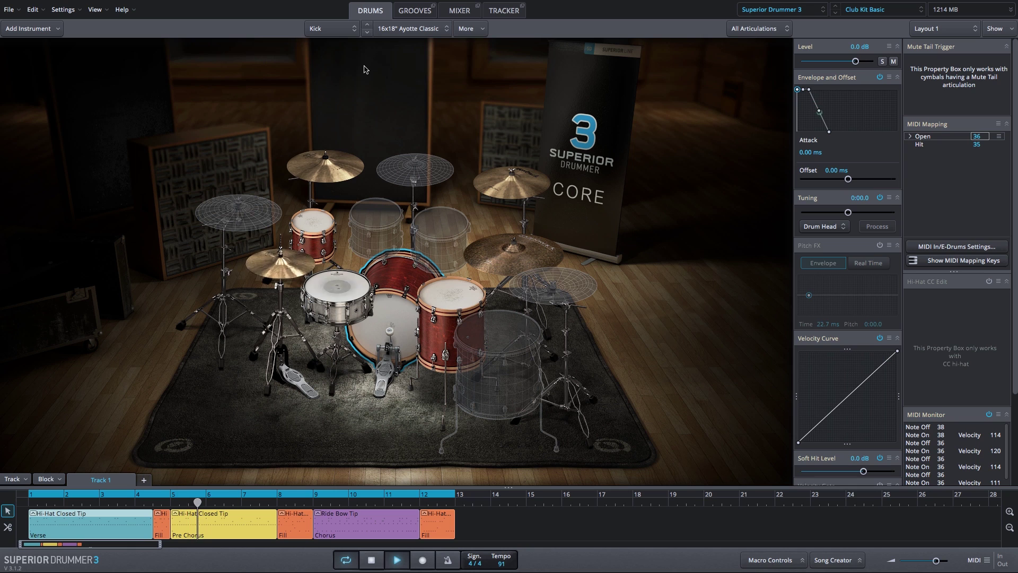
key("space")
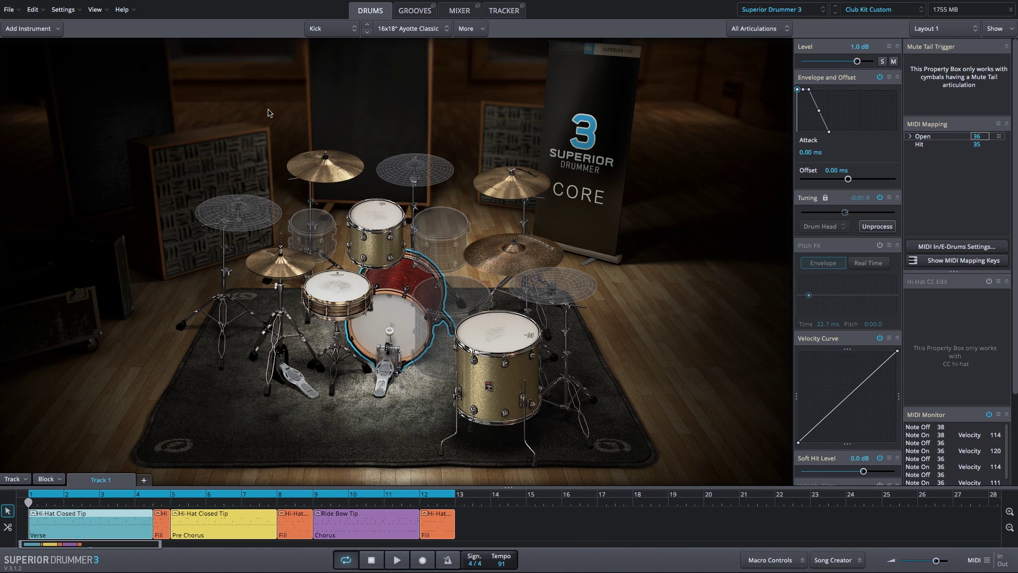
key("space")
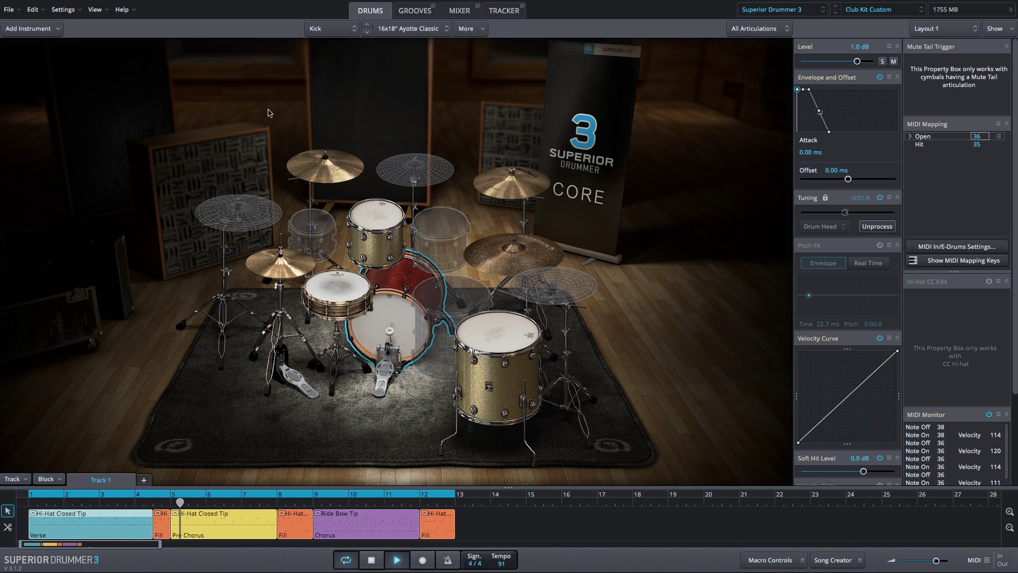
key("space")
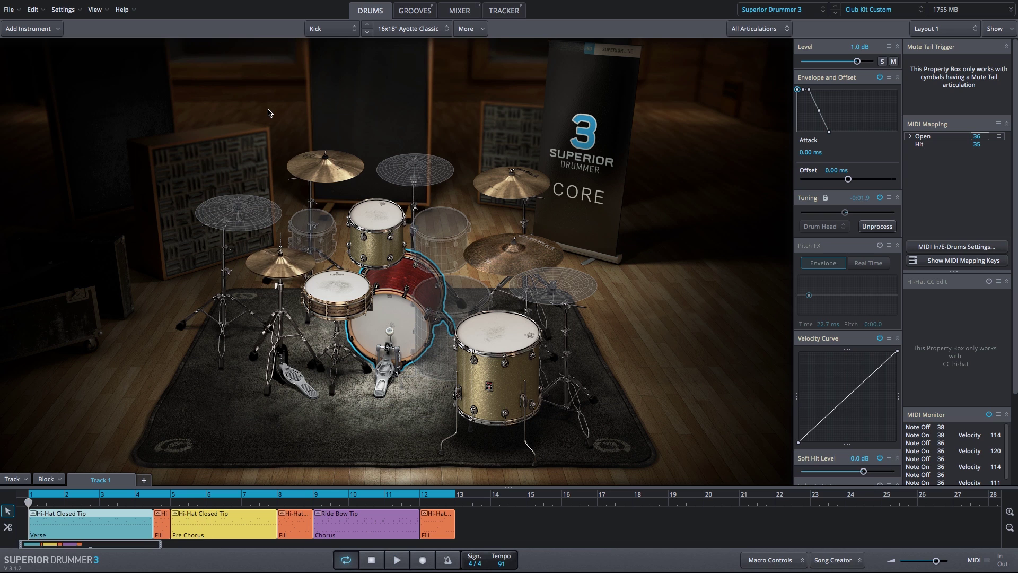
Load the Club Kit Basic preset from the Pop/Rock category in place of Club Kit Custom
left_click(861, 9)
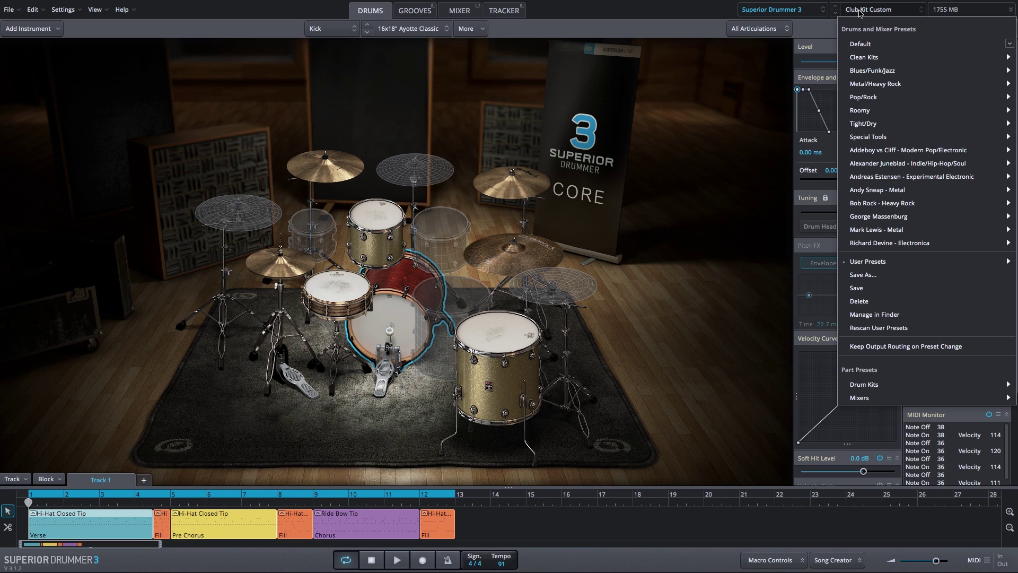
mouse_move(859, 98)
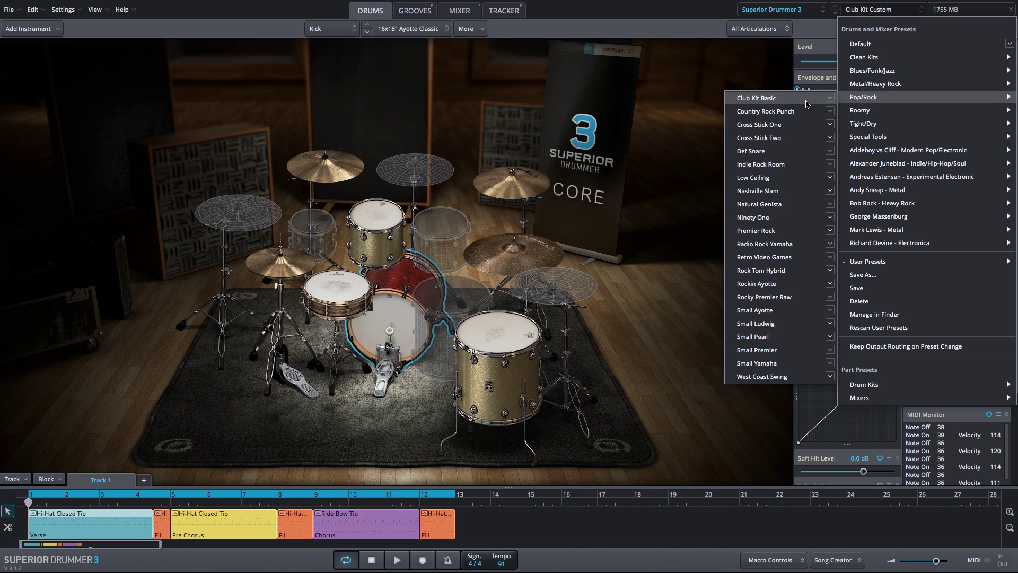
left_click(770, 98)
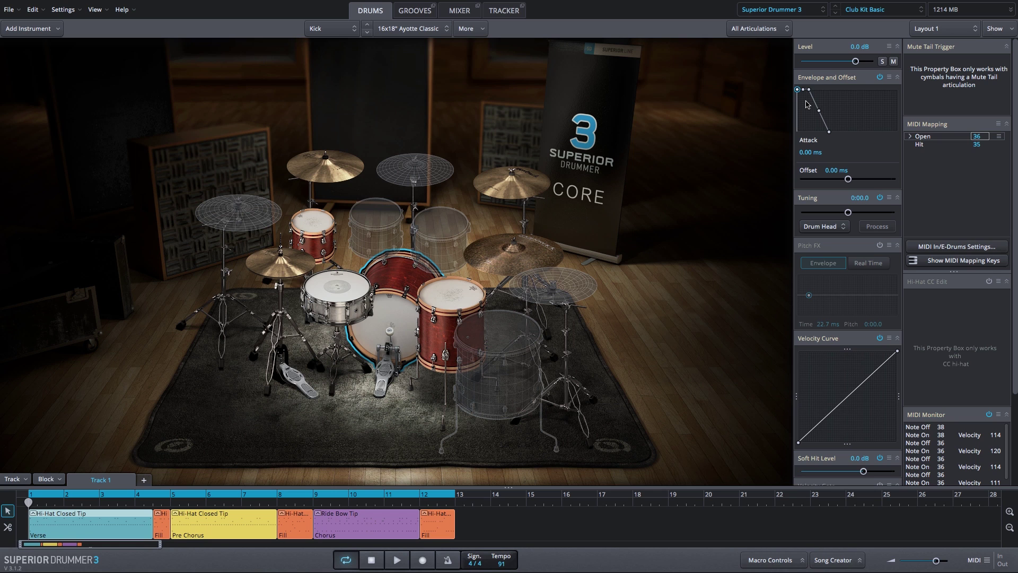
Swap the snare for the 4x14" Ludwig Black Beauty 20s and audition it
left_click(350, 298)
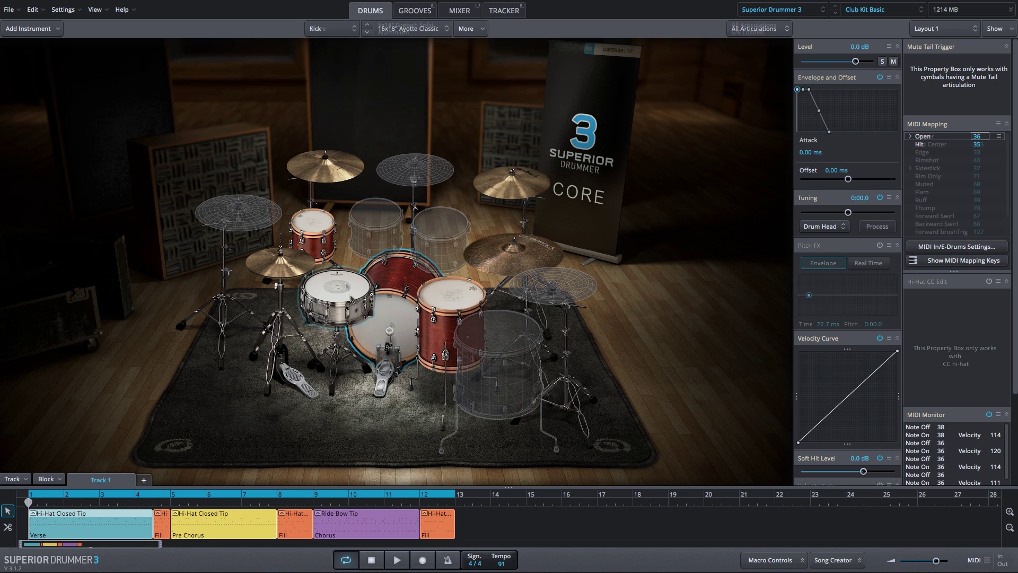
left_click(412, 30)
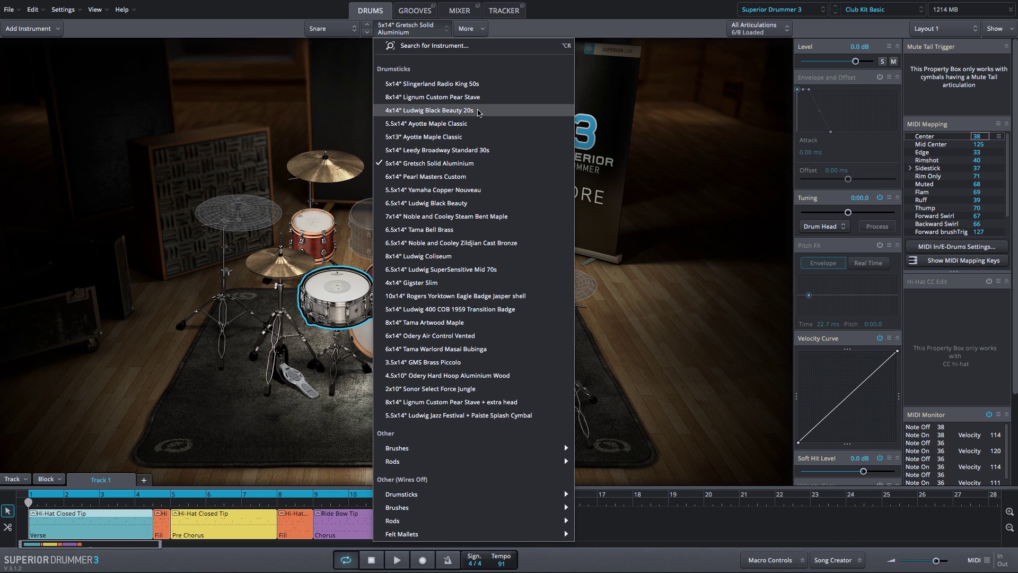
left_click(430, 110)
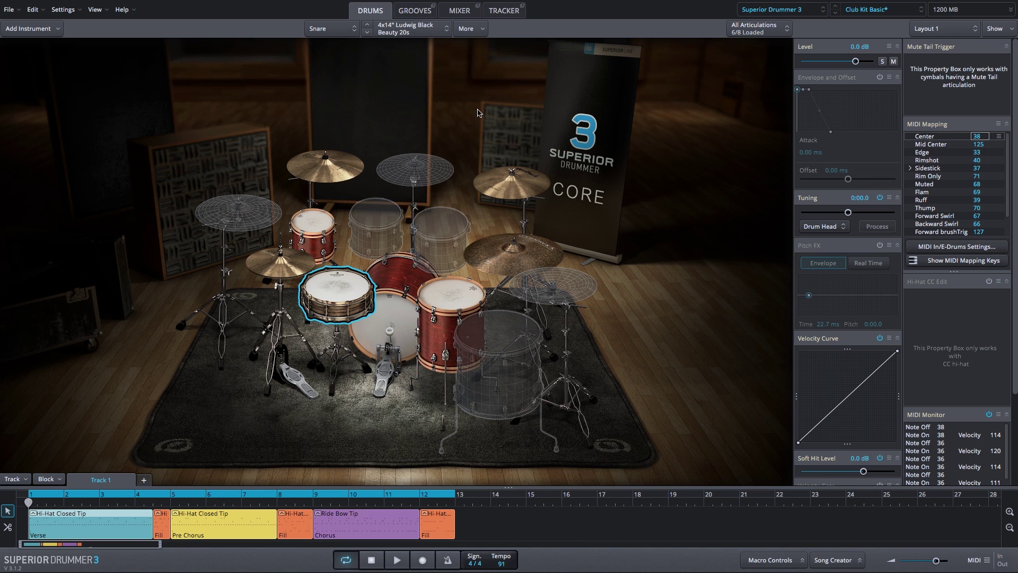
left_click(334, 290)
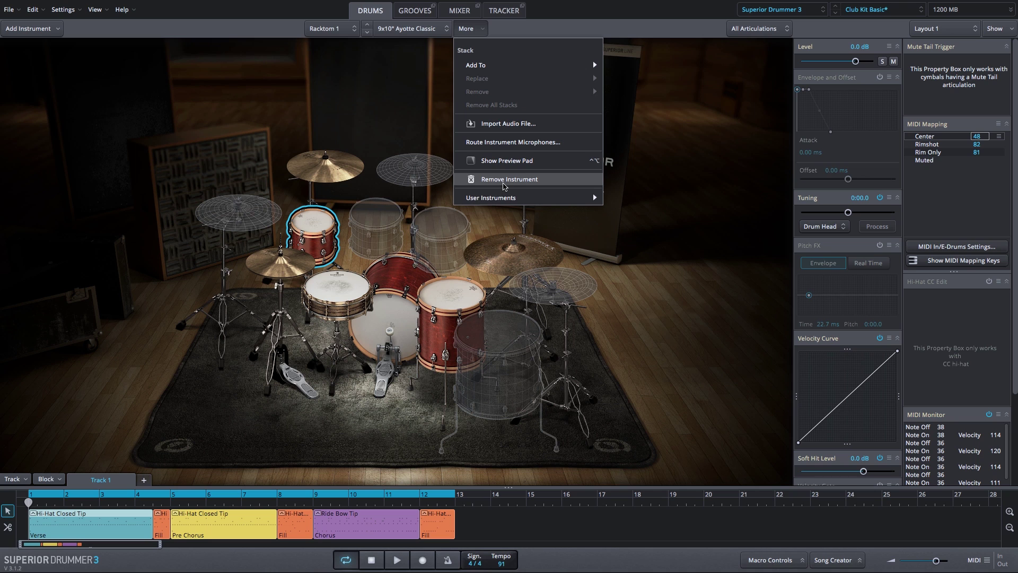
Remove the Racktom 1 and Floortom 1 instruments from the kit
left_click(504, 180)
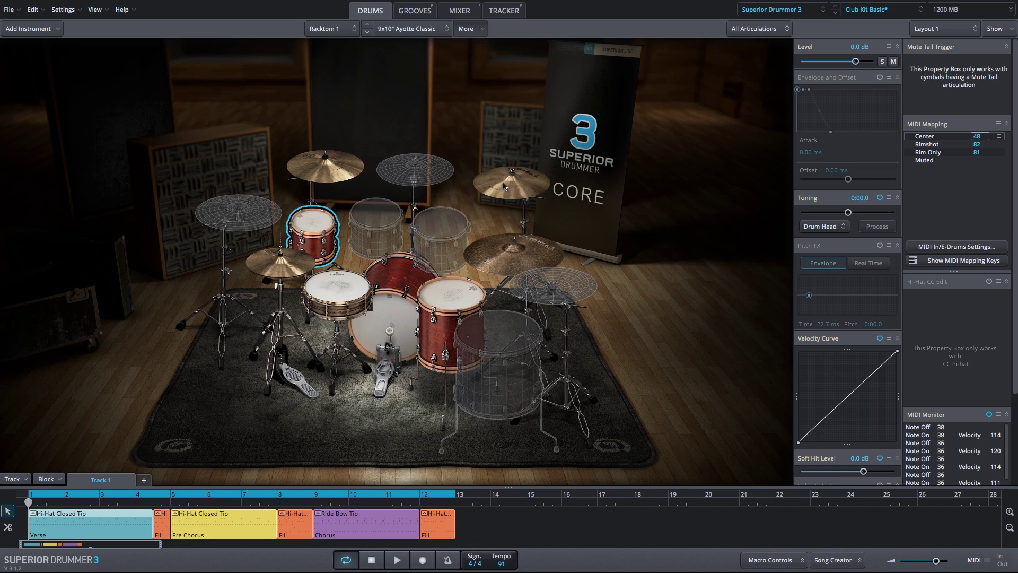
left_click(456, 311)
left_click(470, 28)
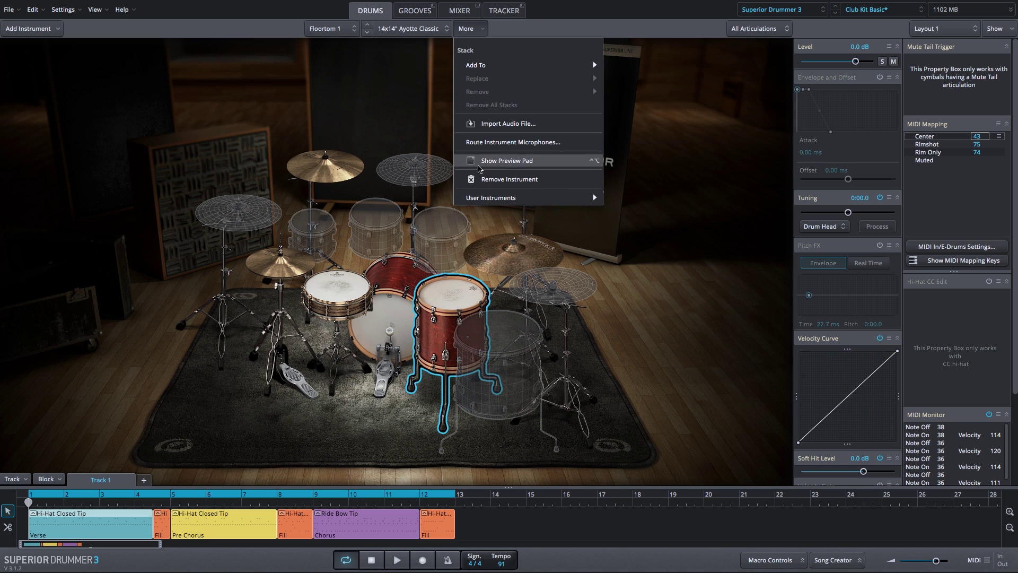
left_click(431, 211)
Load the 11x13" Premier Genista tom into the empty Racktom 2 slot
left_click(385, 222)
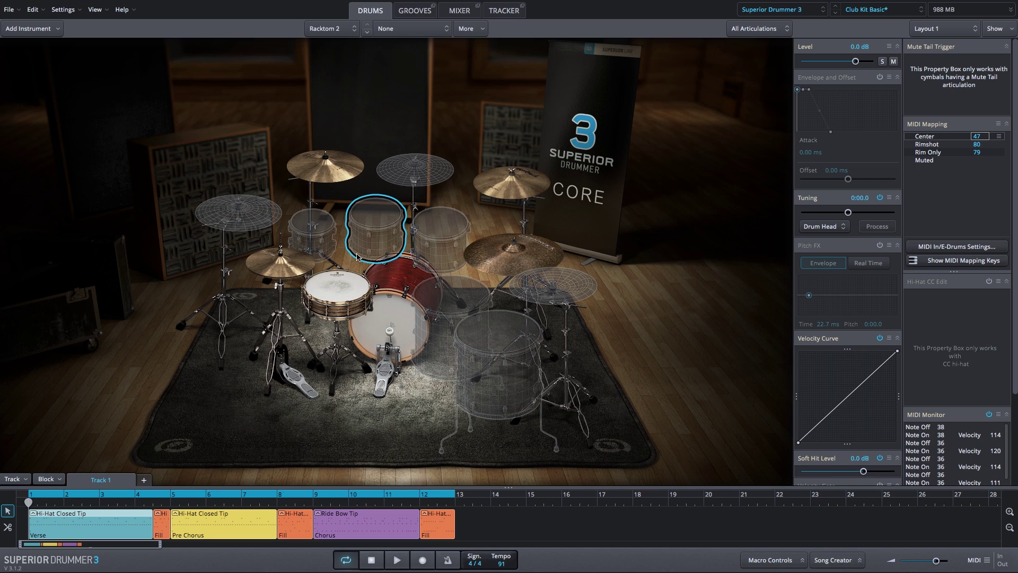
left_click(426, 29)
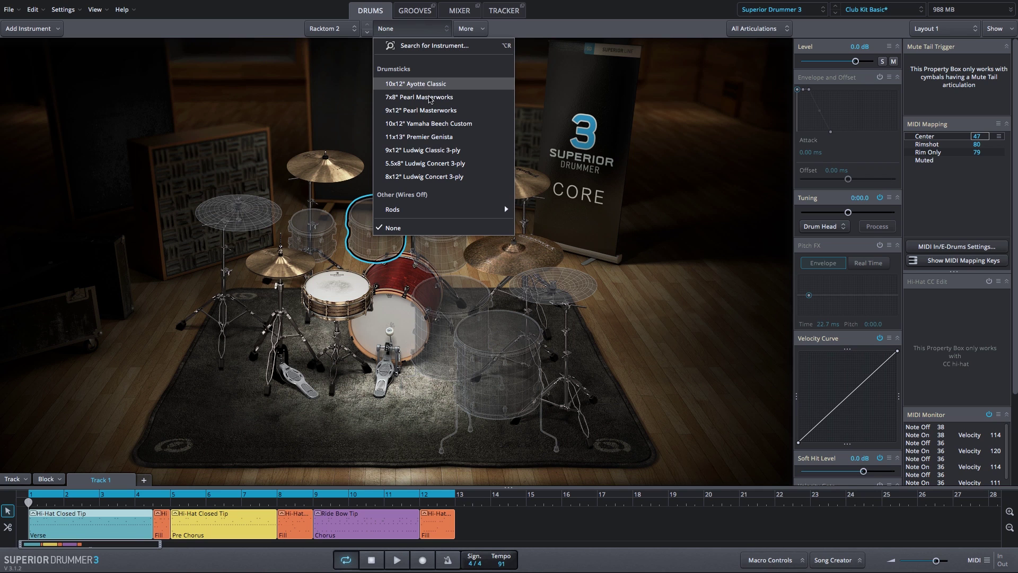
left_click(433, 137)
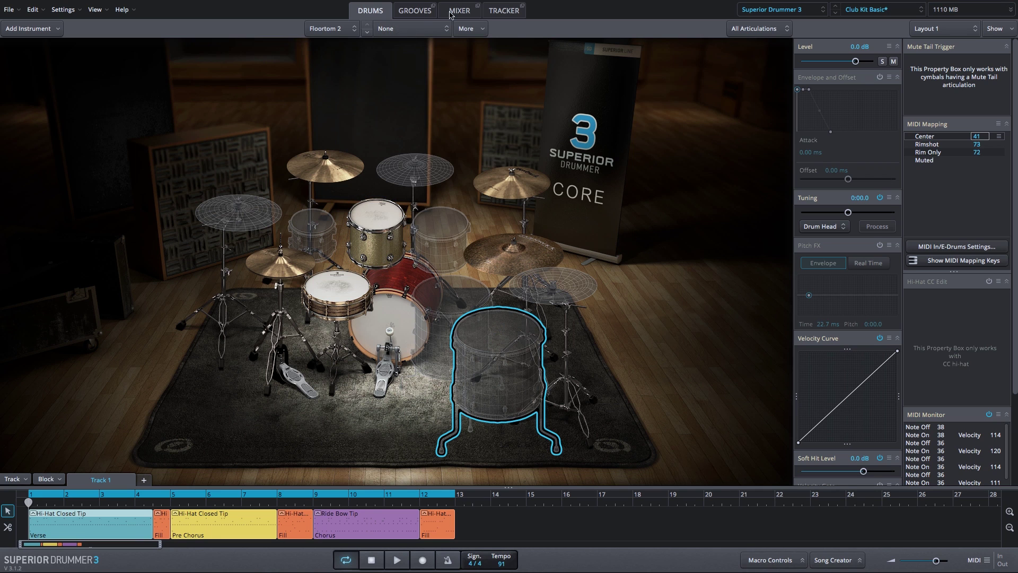
Load the 16x18" Premier Genista tom into the Floortom 2 slot and audition the two new toms
left_click(419, 31)
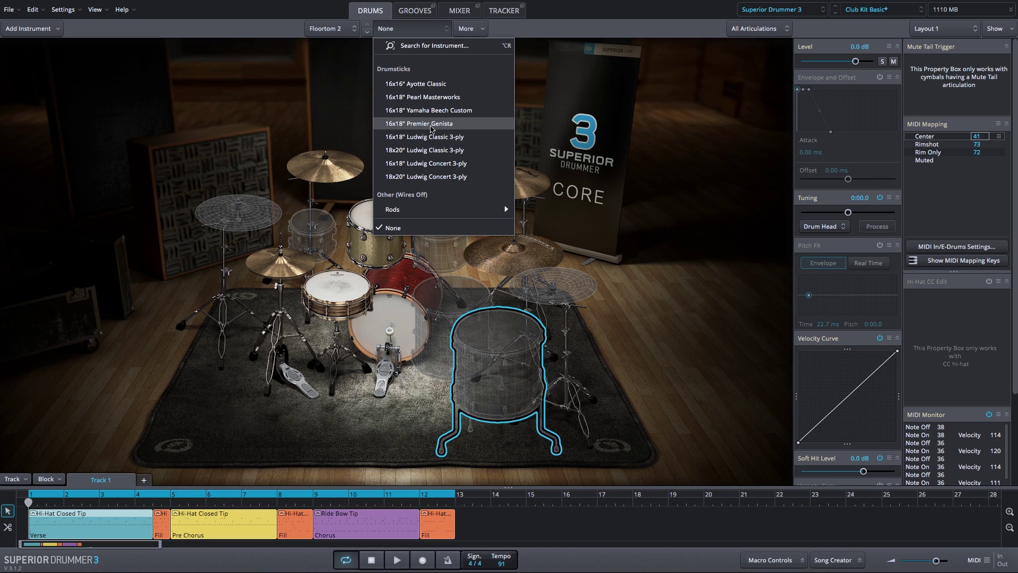
left_click(432, 124)
left_click(377, 233)
left_click(477, 335)
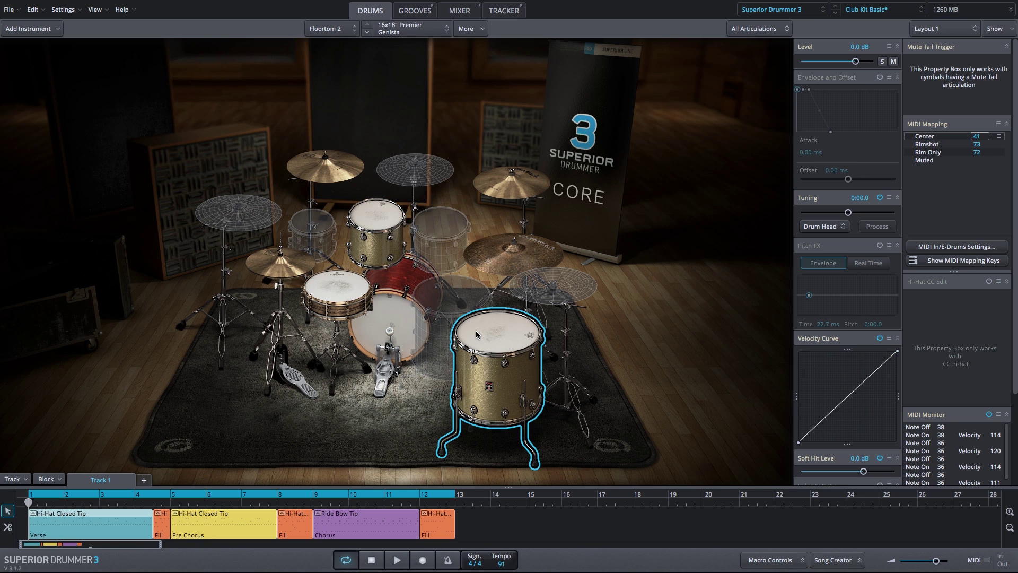
Lower the kick drum's tuning to -0:02.0 and process the pitch change
left_click(403, 324)
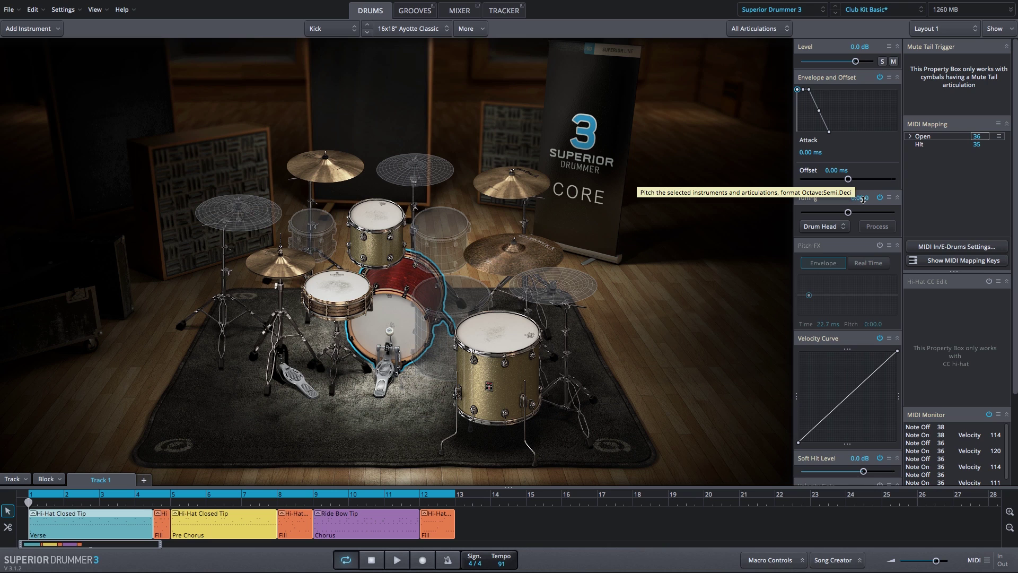
left_click_drag(864, 199, 864, 212)
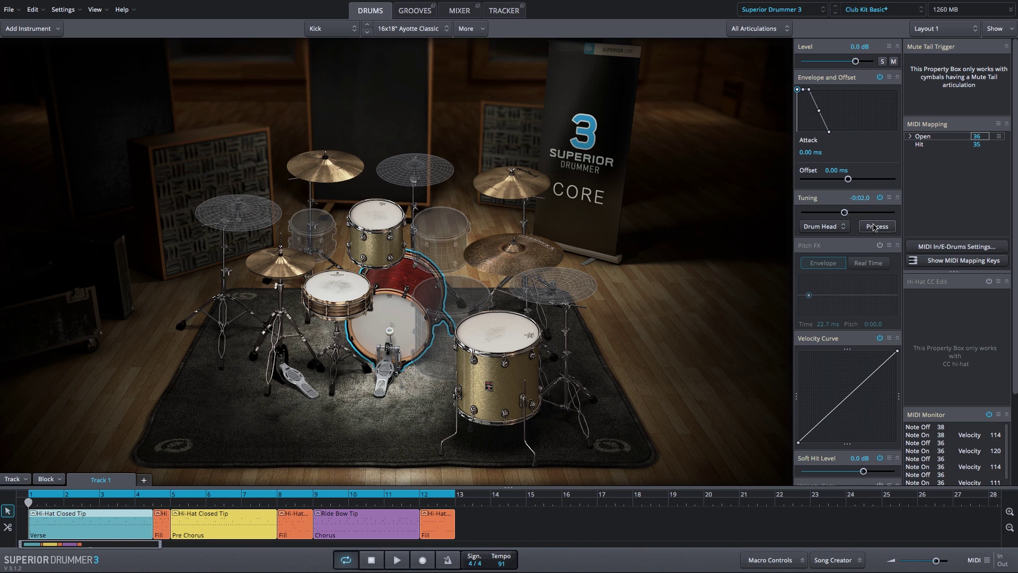
left_click(874, 228)
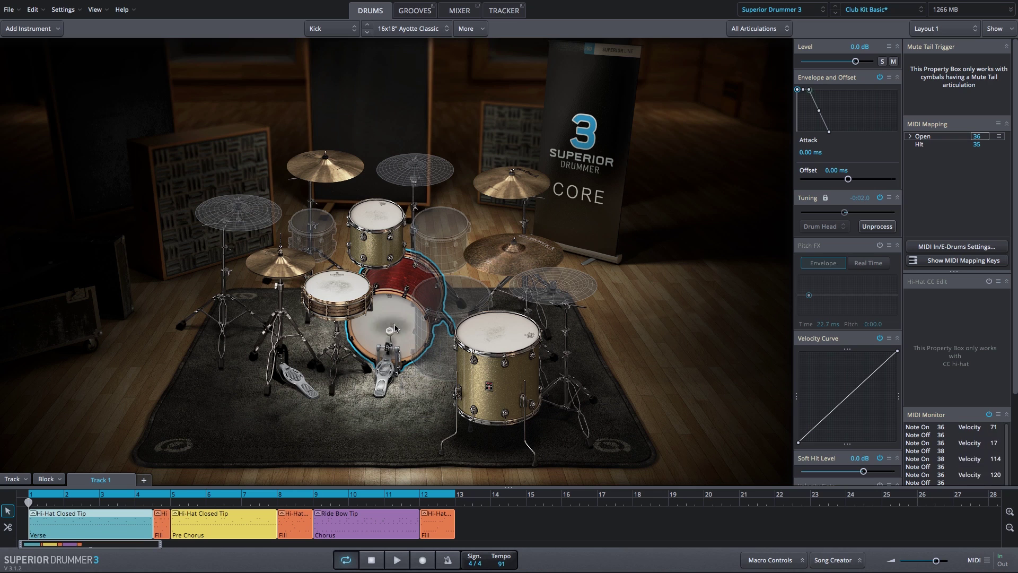
Compare the kick with its tuning bypassed and re-enabled, and play the drum track to hear it in context
left_click(880, 197)
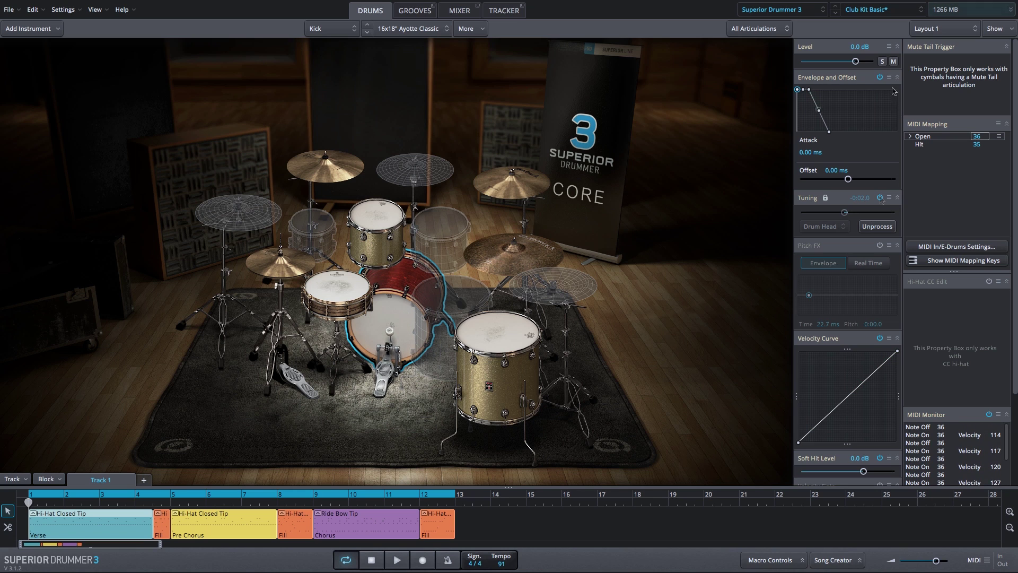
left_click(880, 198)
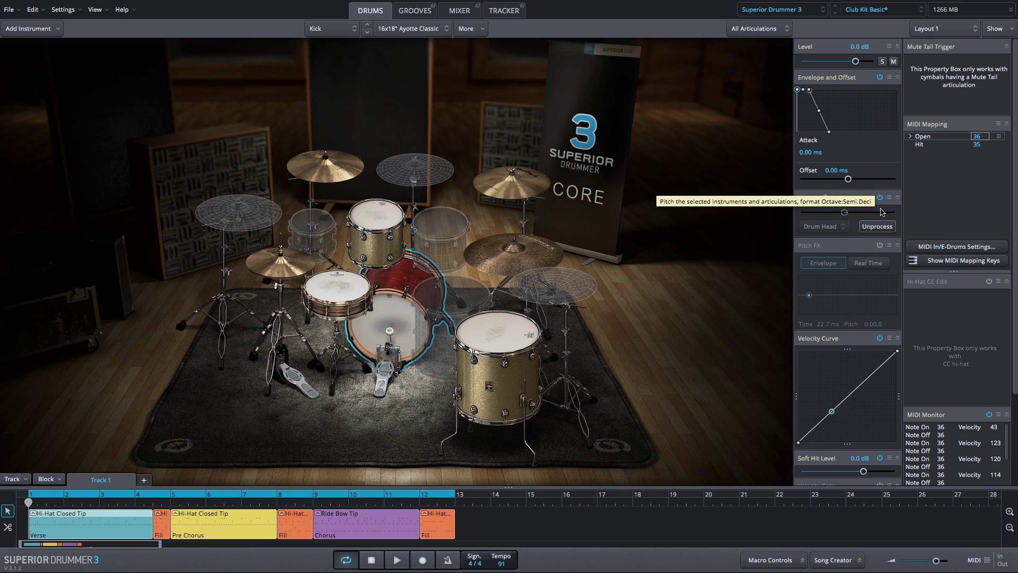
key("space")
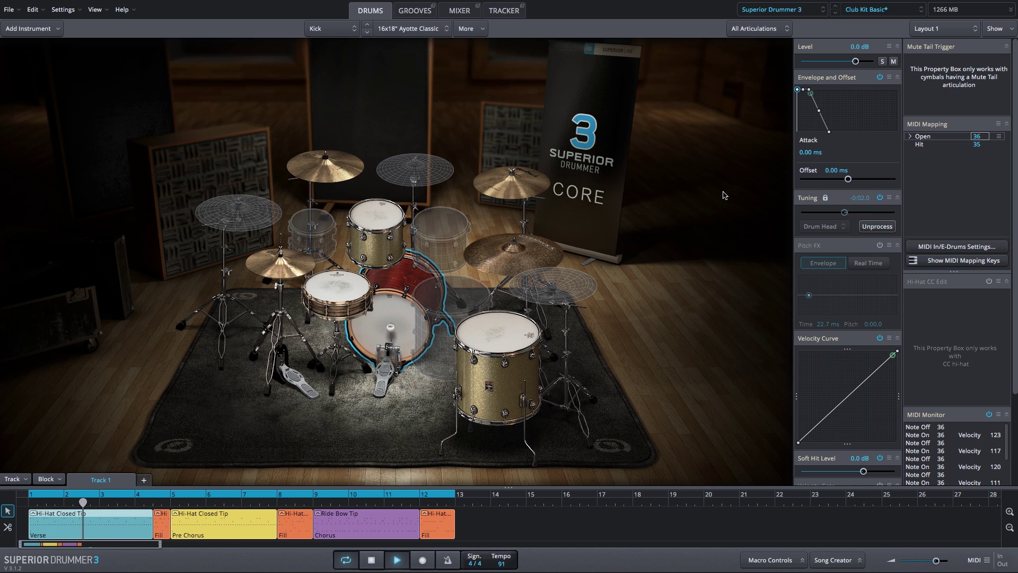
Stop playback and update the mixer's tom channels: hide Racktom 1 and Floortom 1, show Racktom 2 and Floortom 2
key("space")
left_click(460, 12)
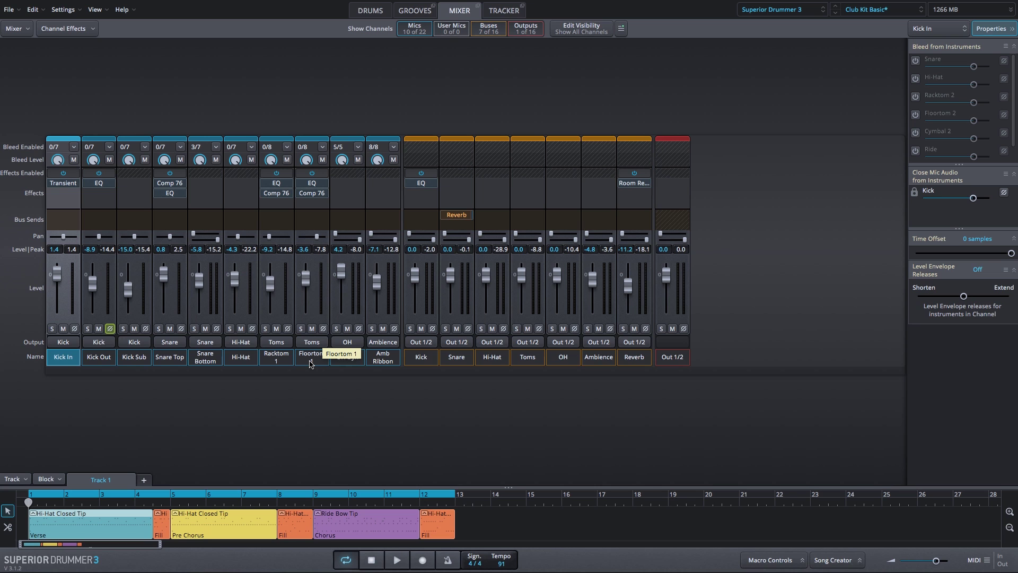
left_click(579, 32)
left_click(373, 364)
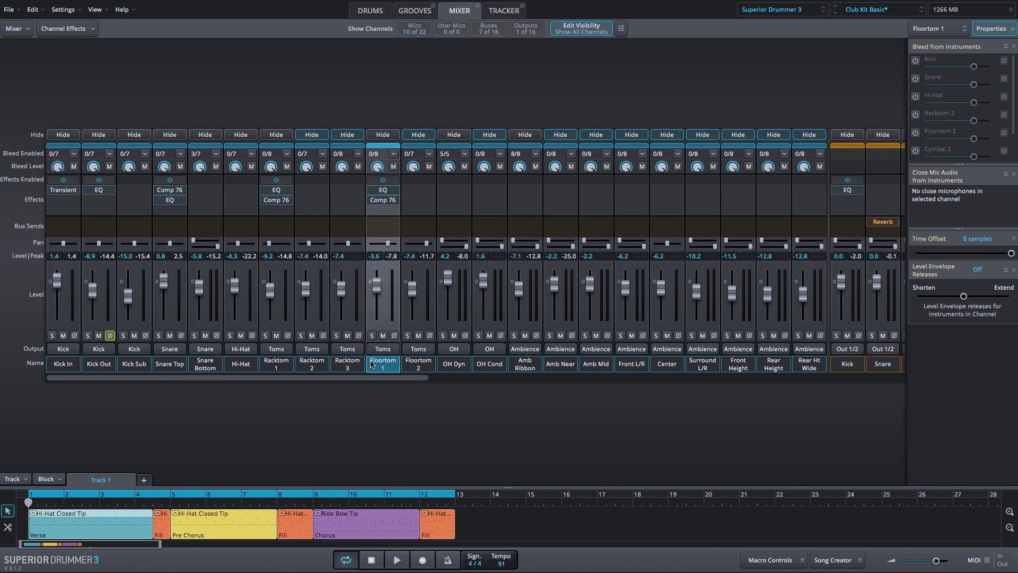
left_click(274, 135)
left_click(313, 136)
left_click(414, 137)
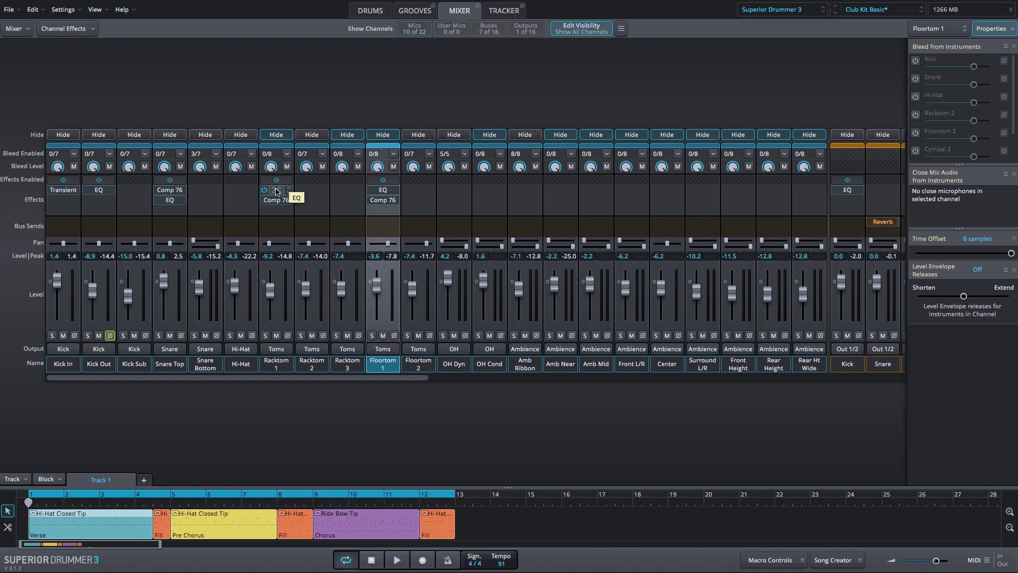
Select the Floortom 2 drum in the kit and audition it from the mixer view
left_click(373, 10)
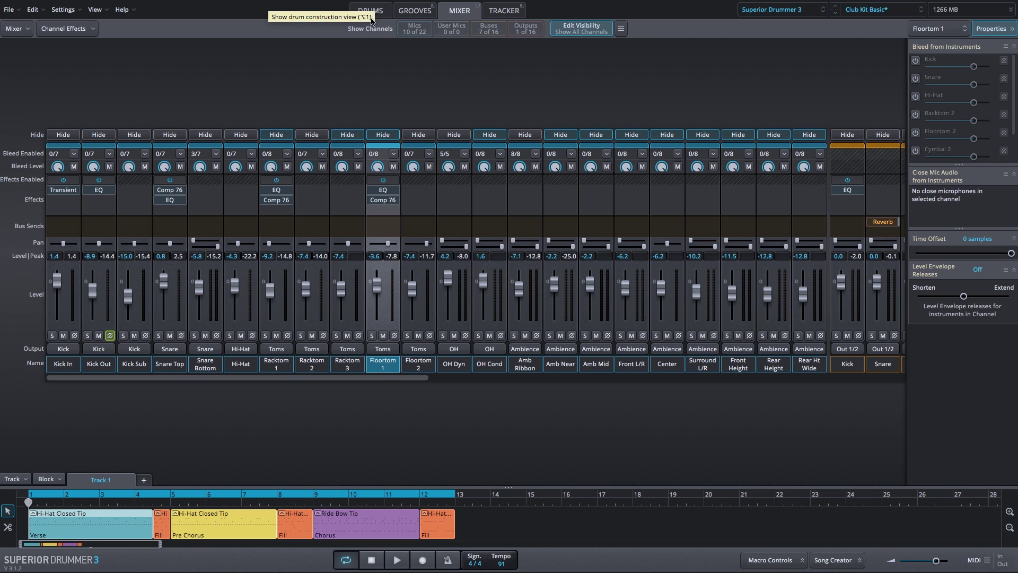
left_click(487, 339)
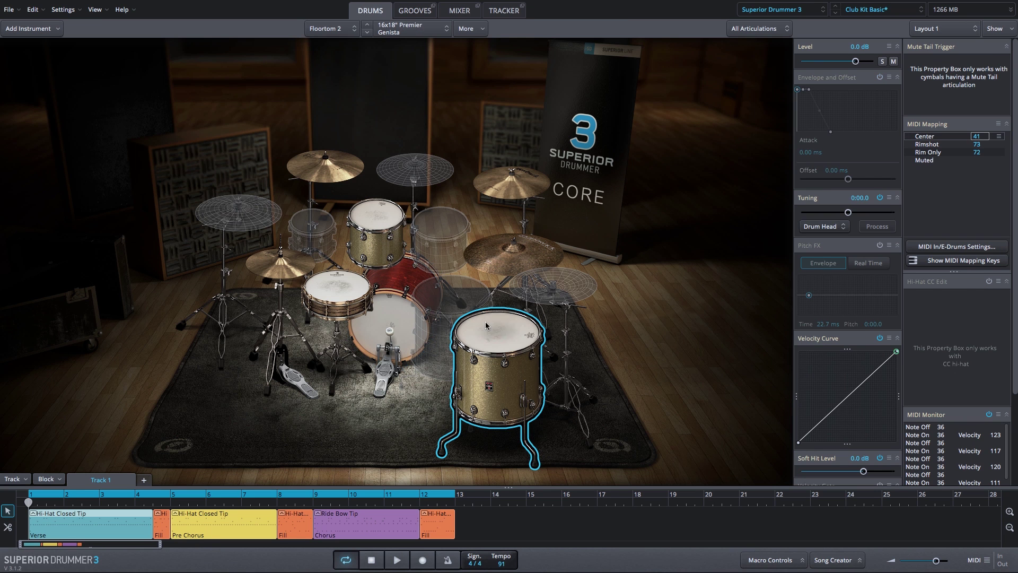
left_click(457, 11)
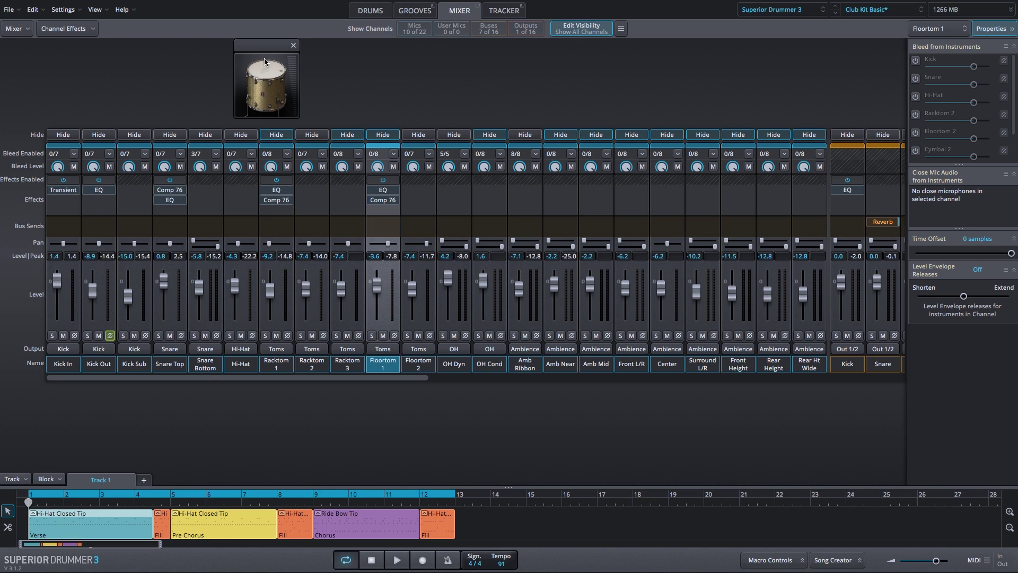
left_click(265, 58)
left_click(265, 58)
Move Floortom 1's EQ and Comp 76 inserts to Floortom 2, copy Racktom 1's to Racktom 2, and finish editing channel visibility
left_click_drag(385, 193, 418, 200)
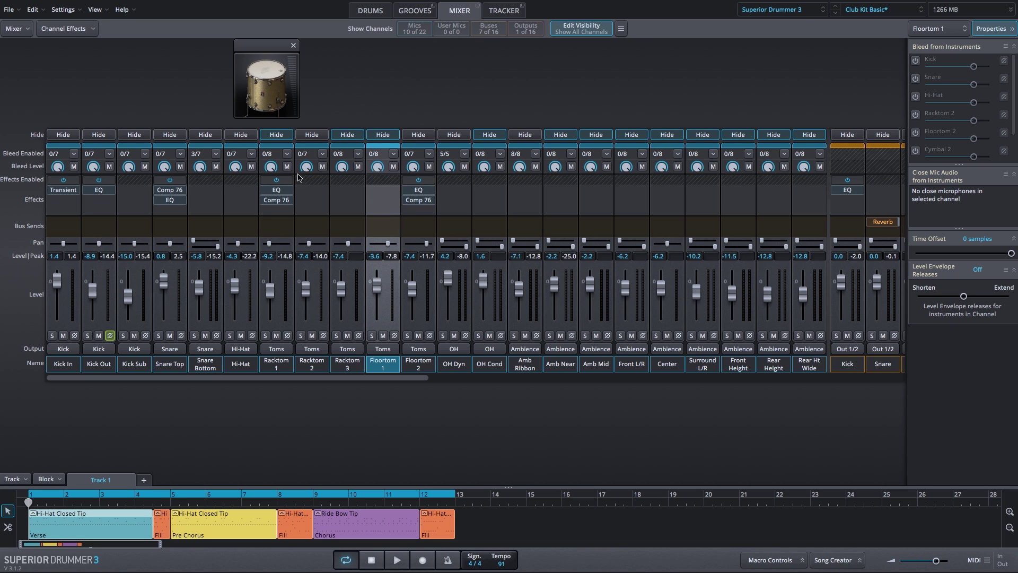
left_click_drag(278, 190, 318, 195)
left_click_drag(278, 201, 311, 202)
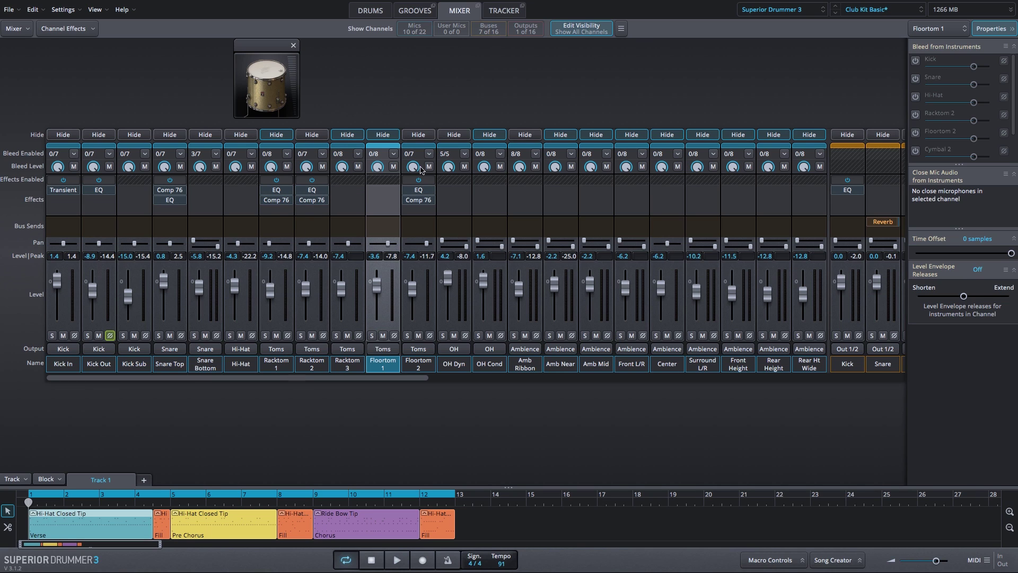
left_click(576, 30)
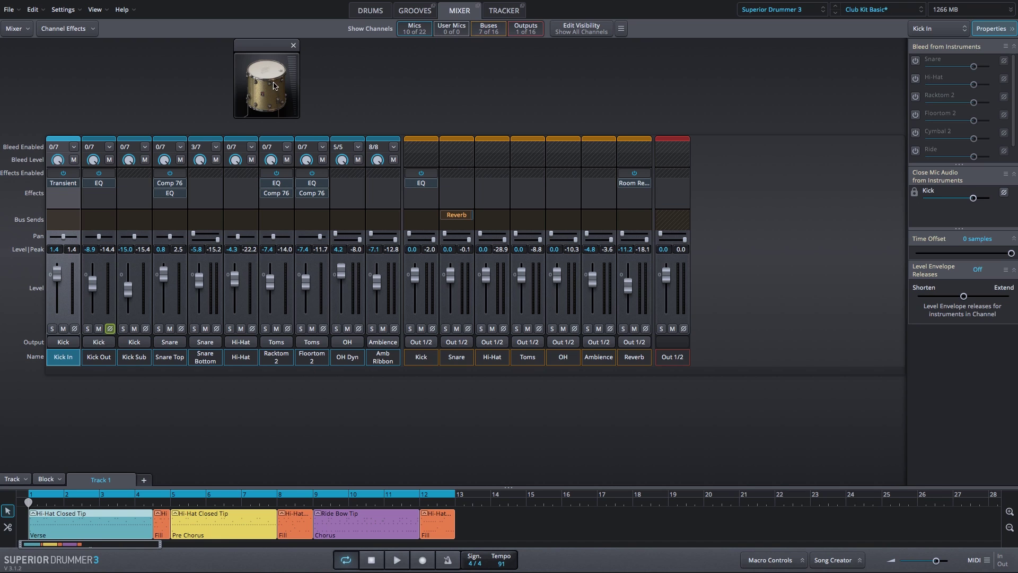
Audition the floor tom with the Floortom 2 channel's effects bypassed and re-enabled
left_click(263, 56)
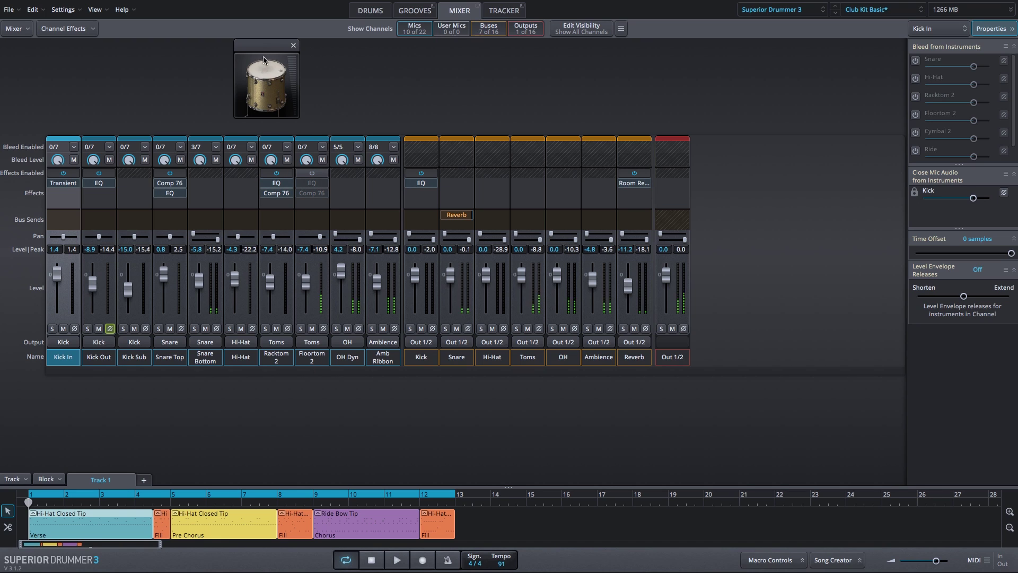
left_click(312, 173)
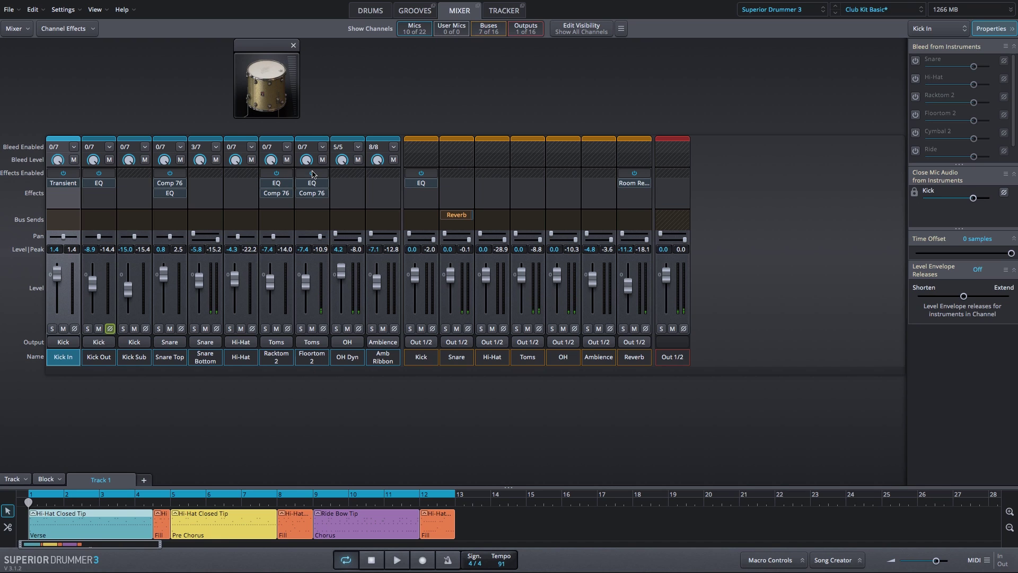
left_click(266, 57)
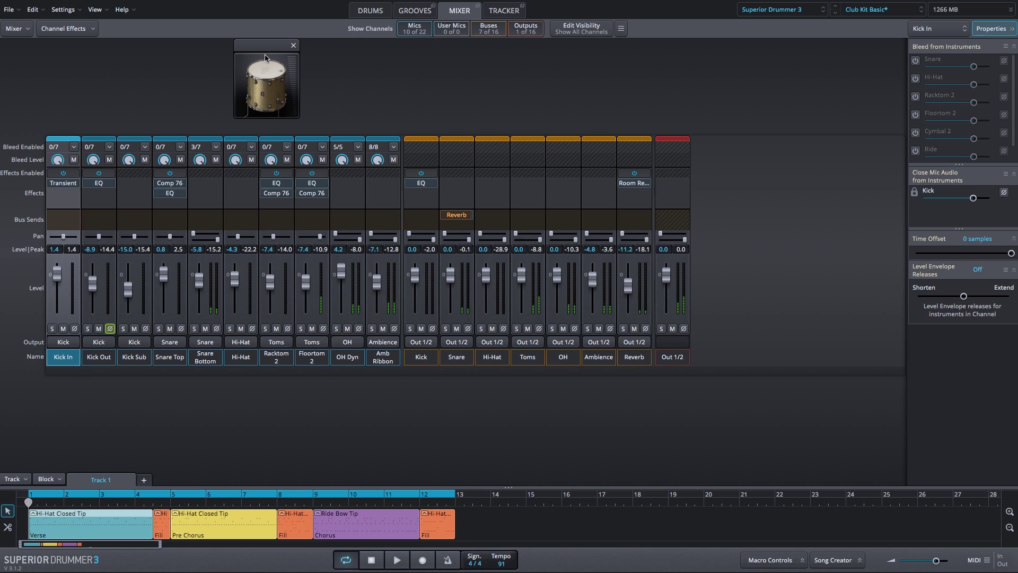
Examine the EQ and Comp 76 settings on the Floortom 2 channel, closing each effect window
left_click(312, 182)
left_click(597, 93)
left_click(313, 195)
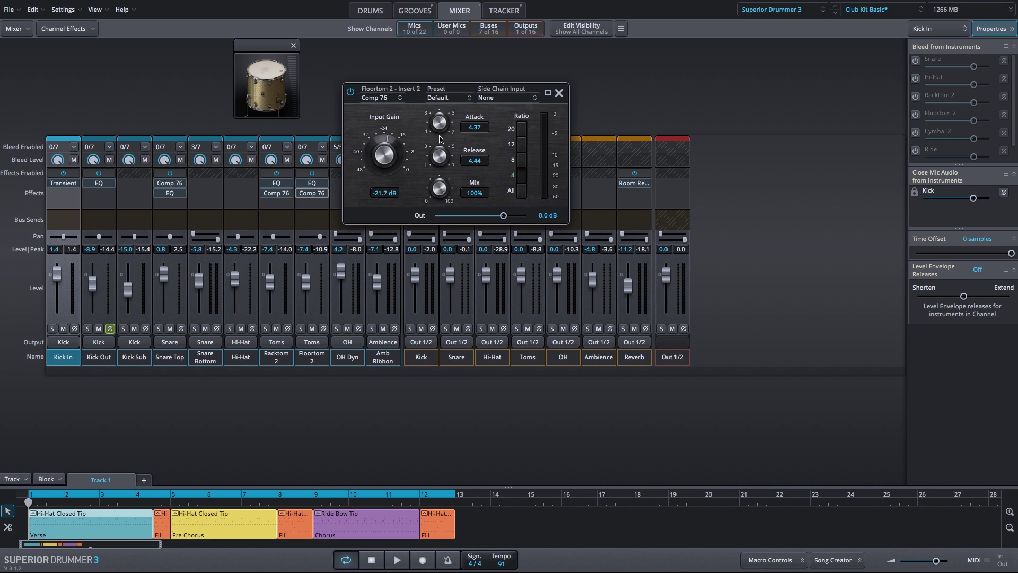
left_click(559, 94)
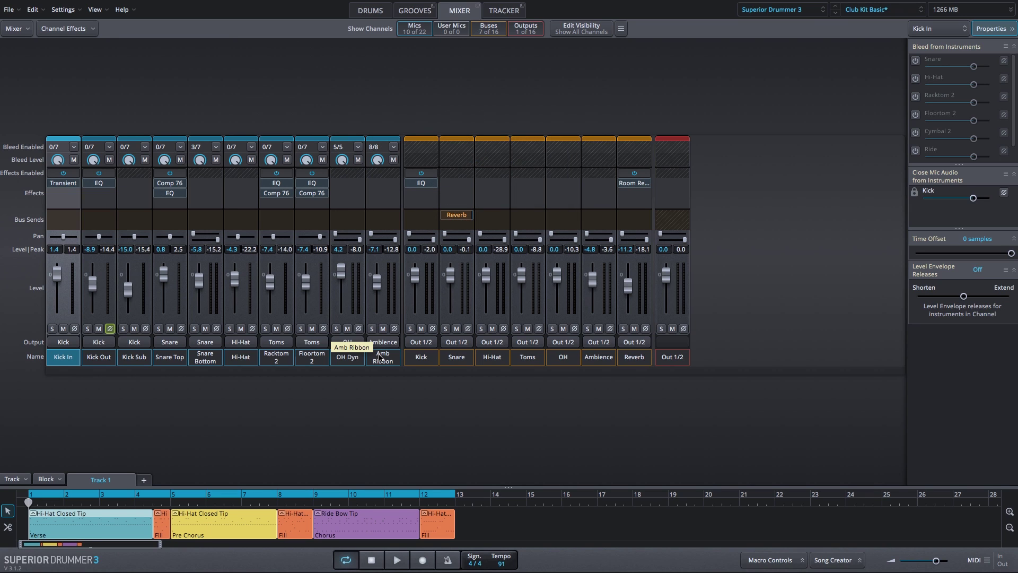
Make the Amb Near microphone channel visible in the mixer and enable its bleed from all instruments
left_click(582, 30)
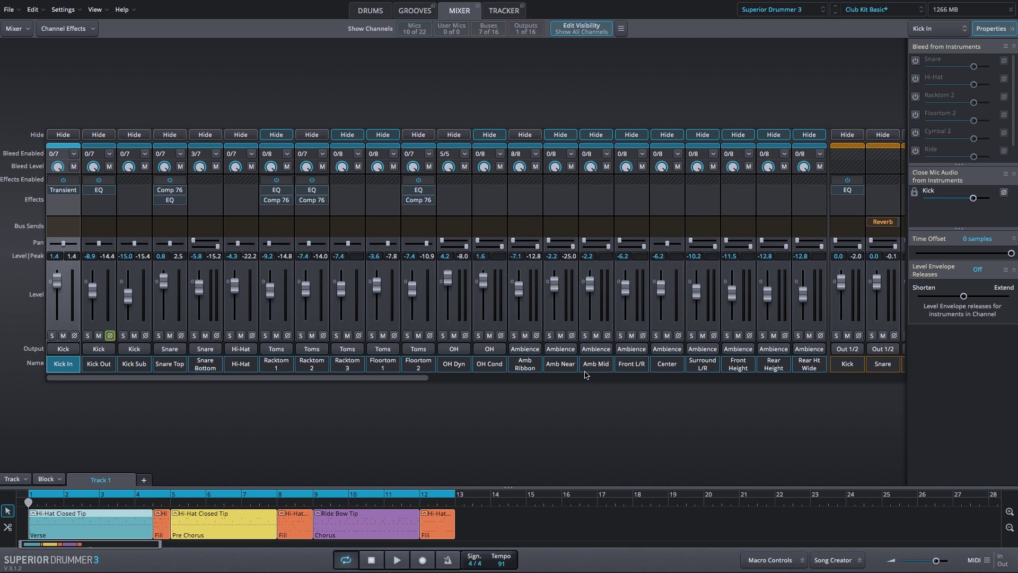
left_click(562, 369)
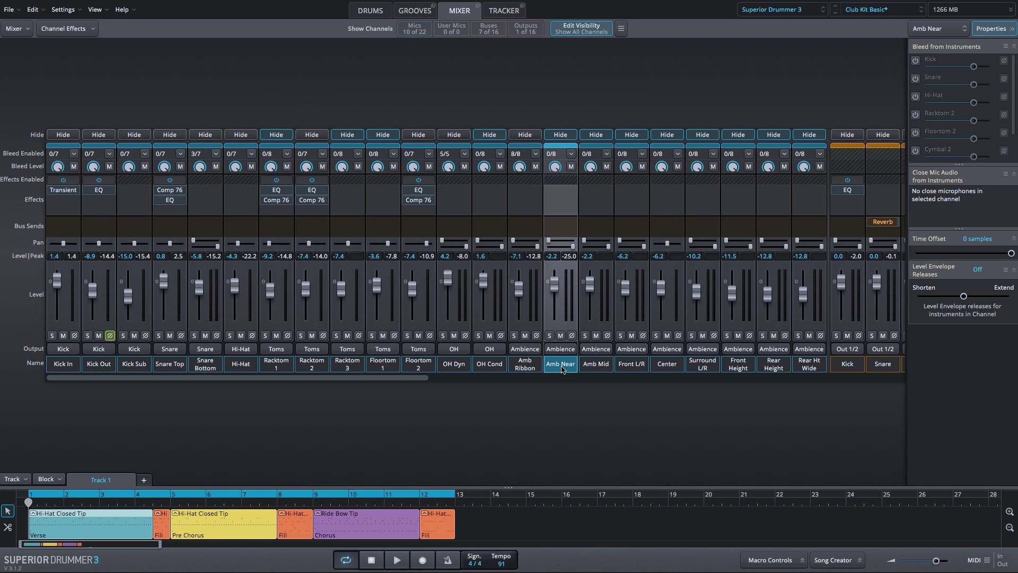
left_click(562, 136)
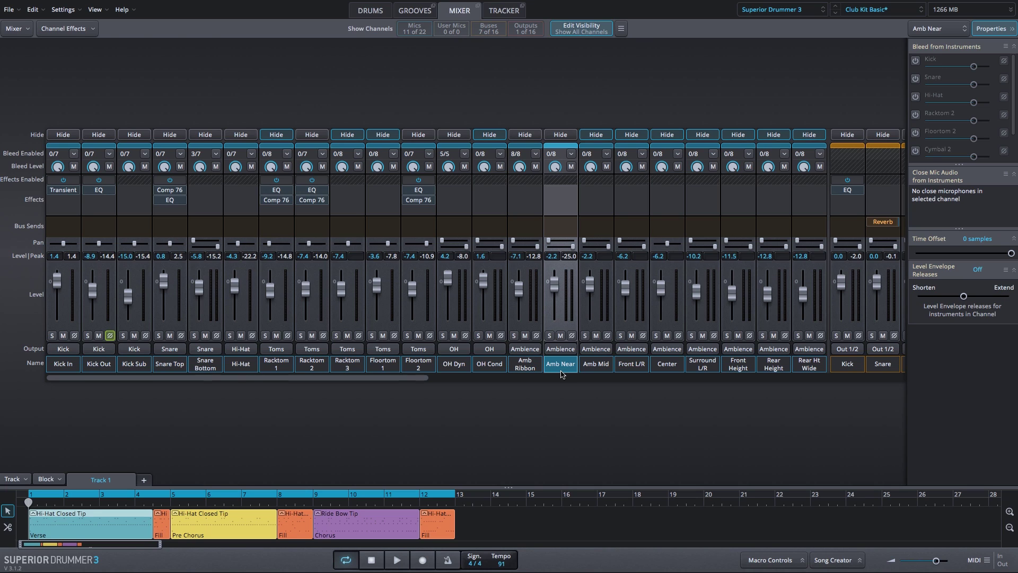
left_click(571, 155)
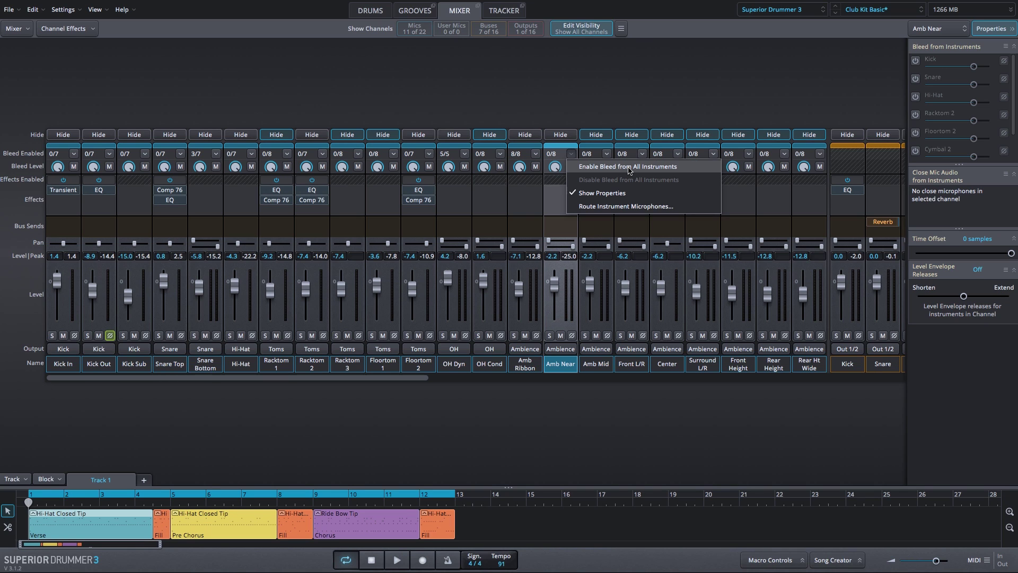
left_click(629, 167)
Hide the Amb Near channel, finish editing visibility, and make all hidden mic channels with audio visible
left_click(561, 135)
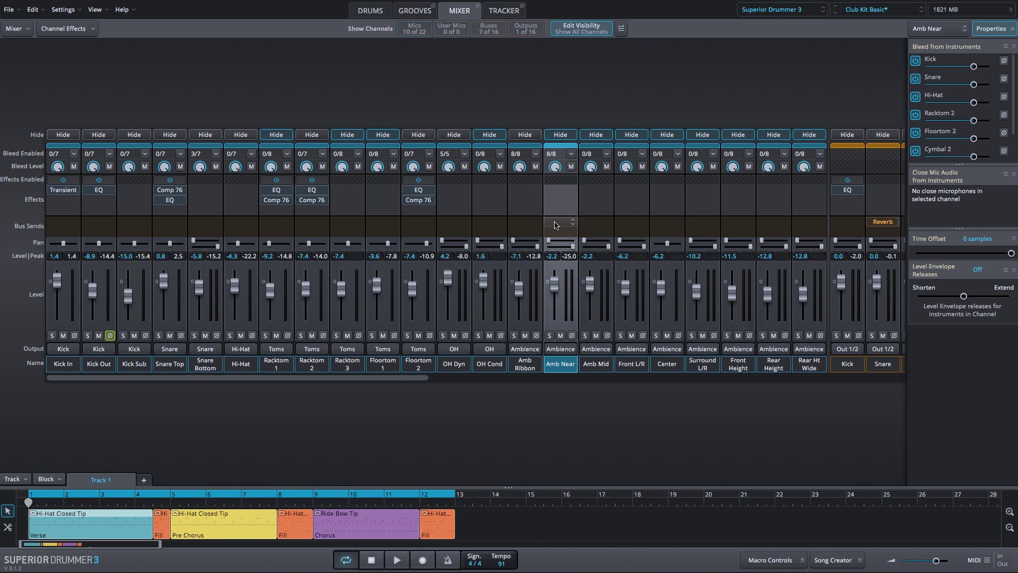
left_click(584, 29)
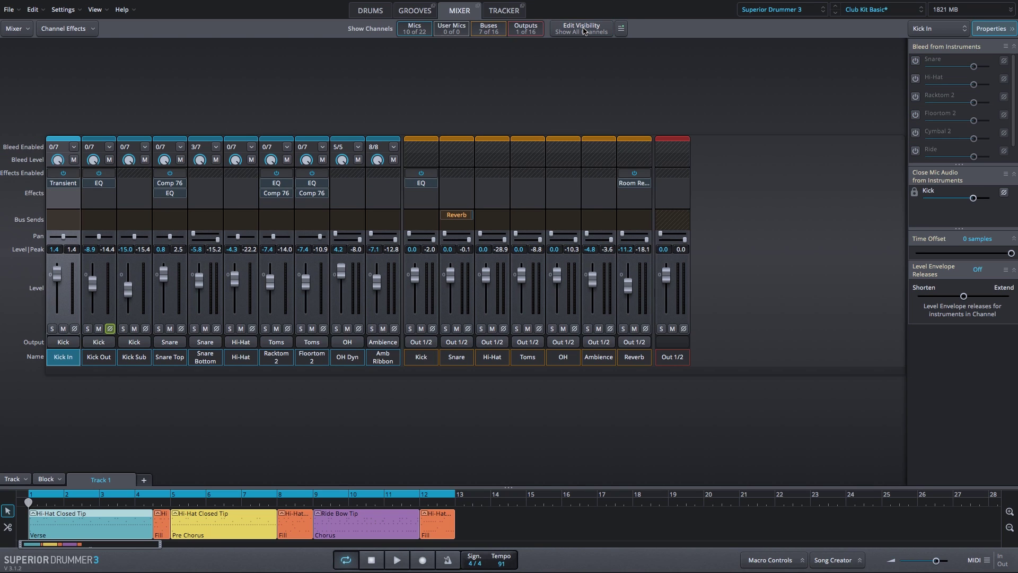
left_click(622, 29)
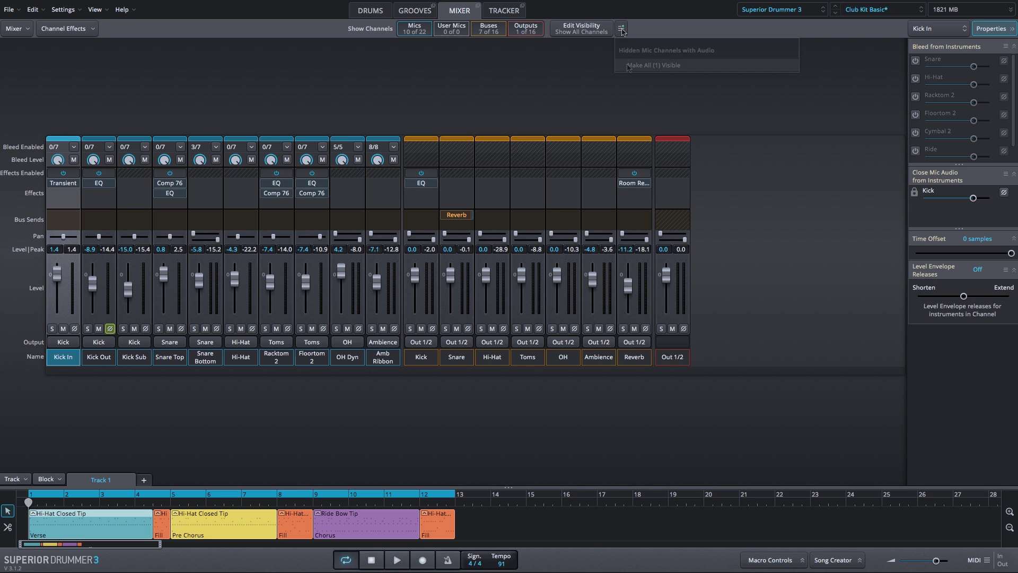
left_click(631, 65)
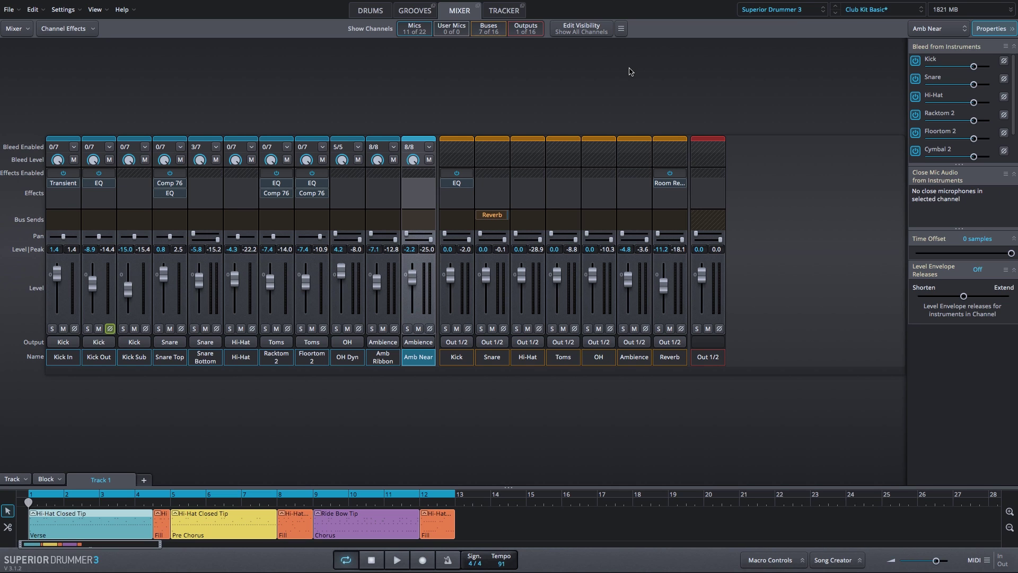
Raise the Amb Ribbon and Amb Near channels together to -5.1 dB and -0.2 dB, and play the track
left_click(381, 361, "shift")
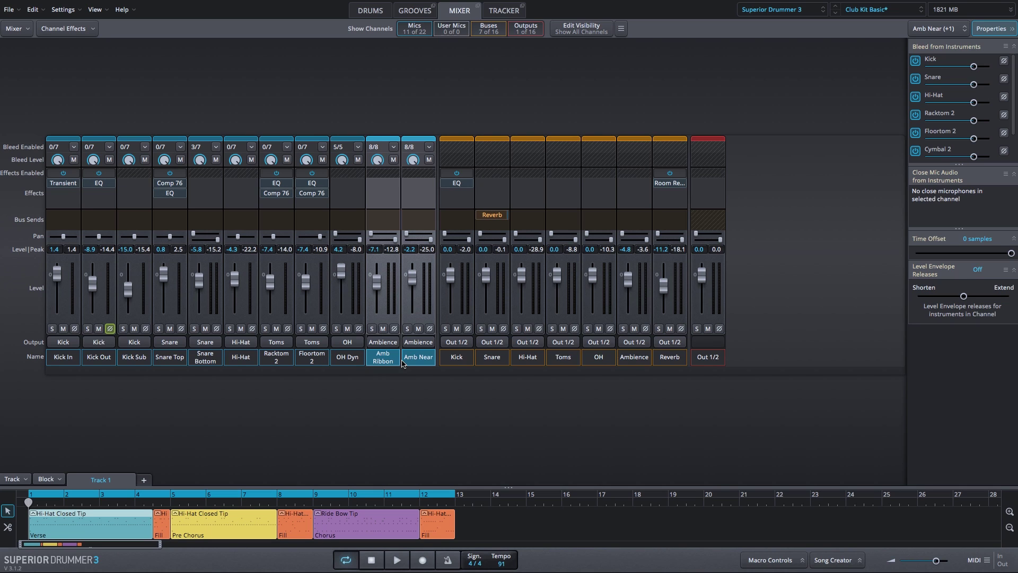
left_click_drag(413, 278, 413, 276)
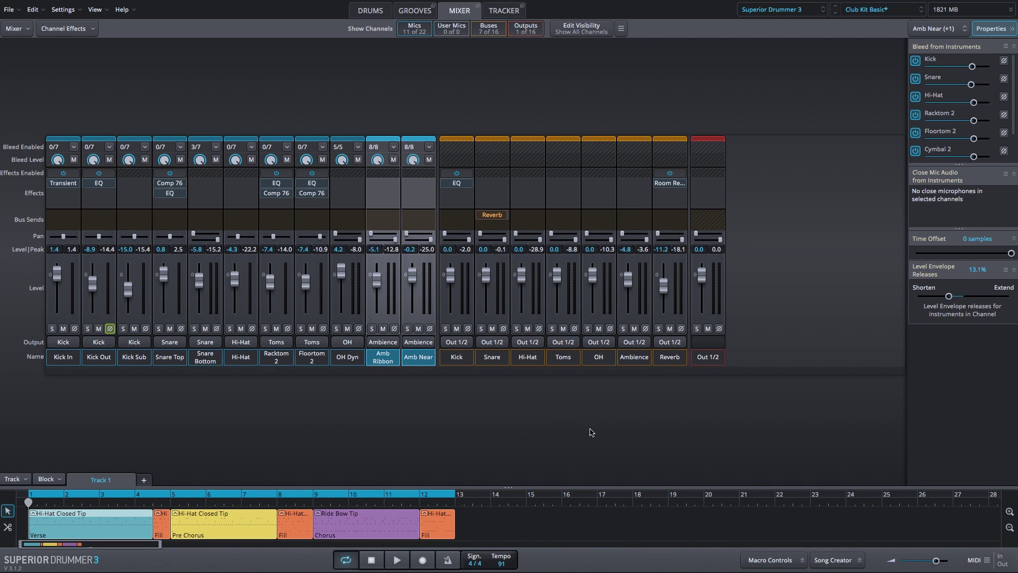
key("space")
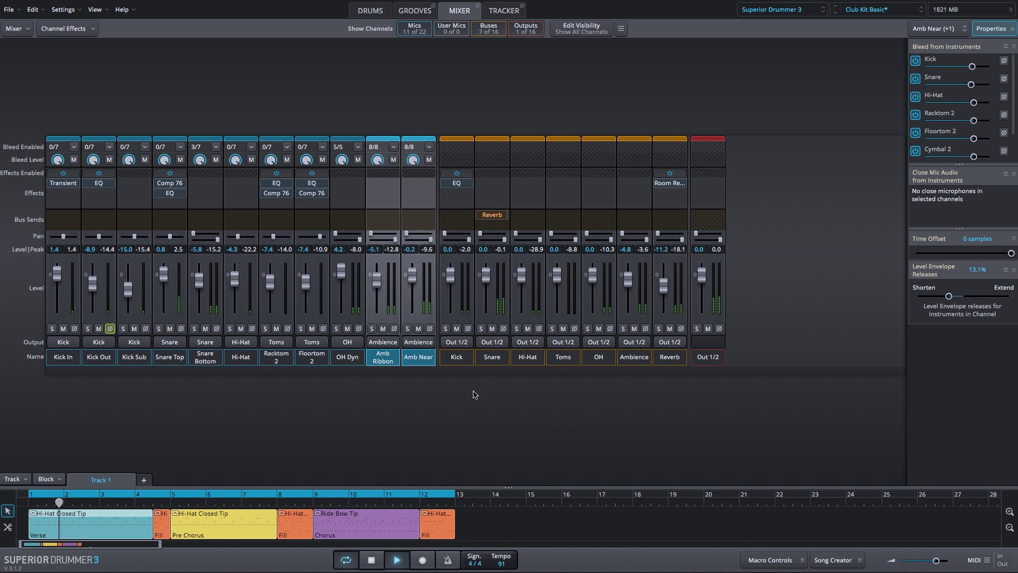
Compare the playing track with only the Amb Near channel muted and unmuted
left_click(411, 343)
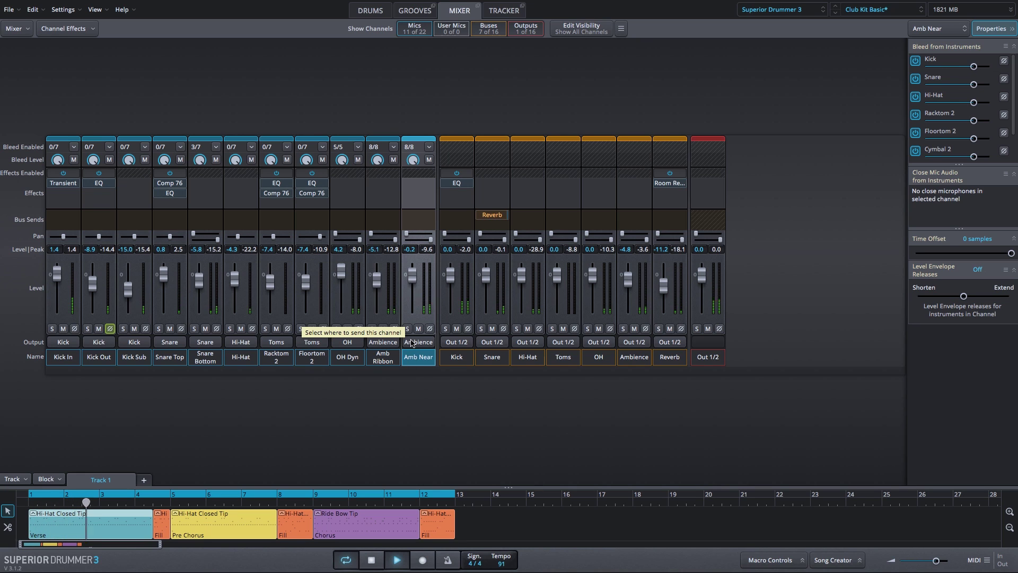
left_click(419, 329)
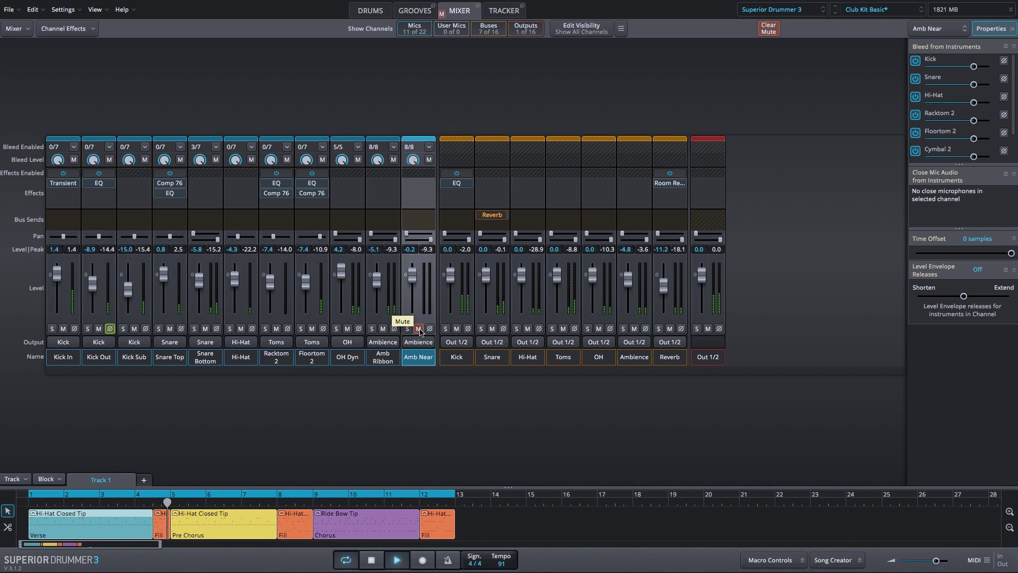
left_click(419, 329)
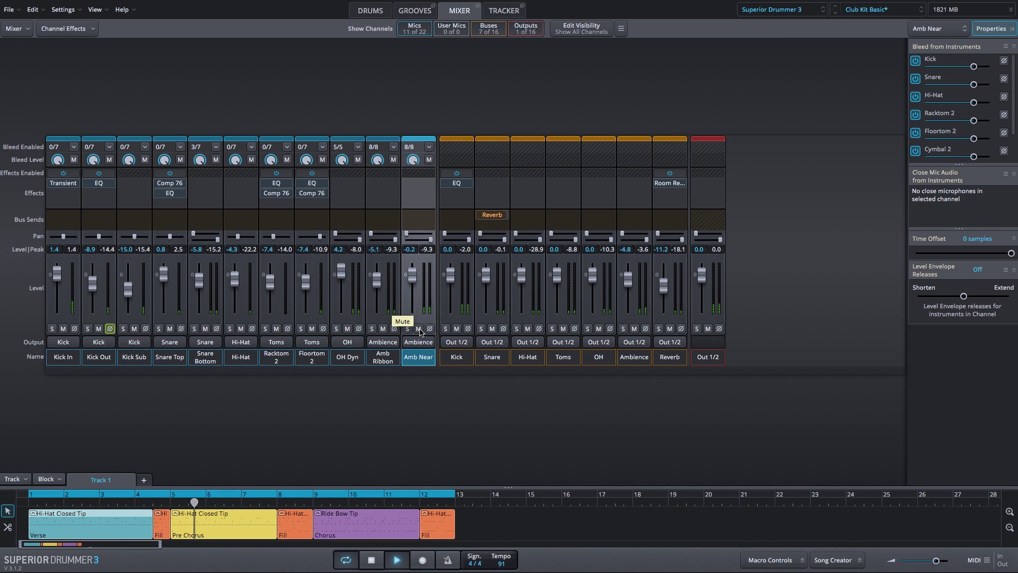
Compare Amb Ribbon and Amb Near at lower levels, return them to -5.1 dB and -0.2 dB, and stop playback
left_click(383, 357, "ctrl")
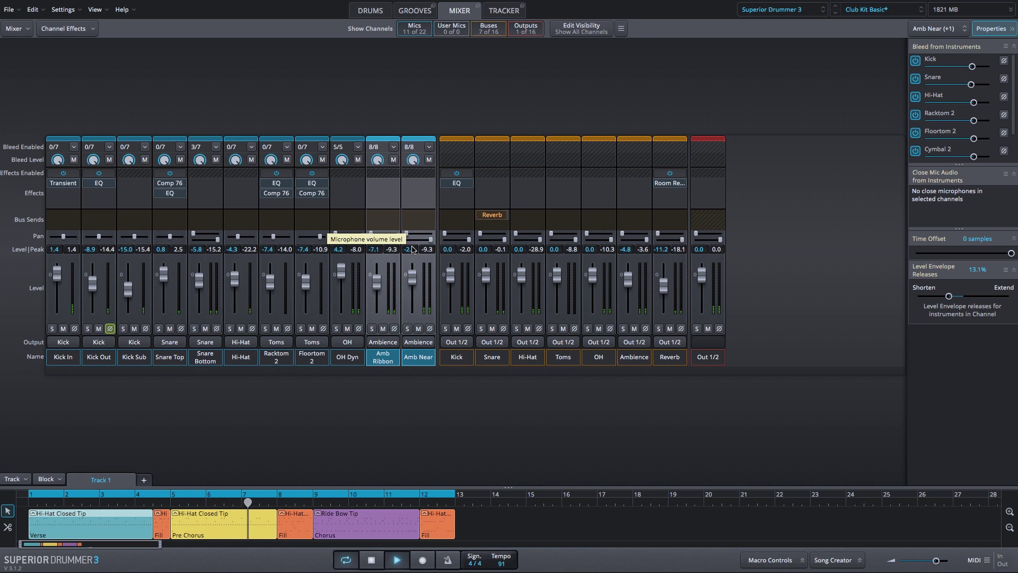
scroll(412, 249, "up", 2)
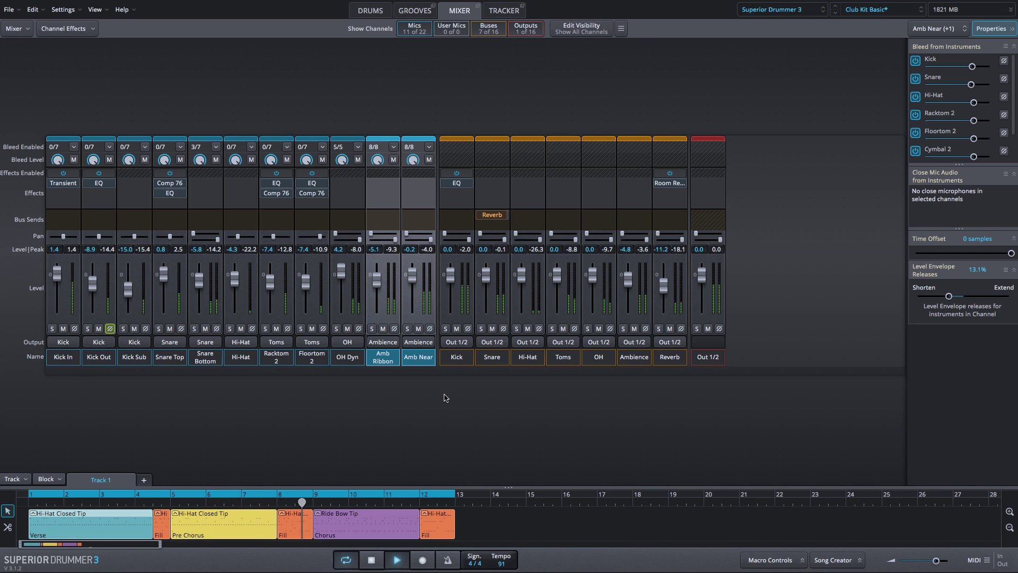
key("space")
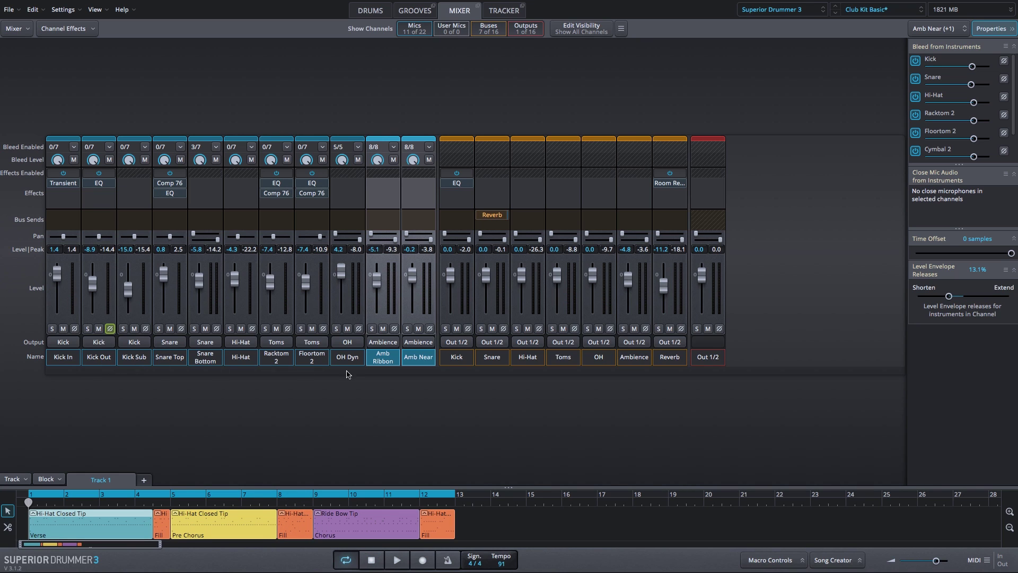
Set the Kick bus EQ boost to 5012.7 Hz with a gain of 3.6 dB
left_click(457, 359)
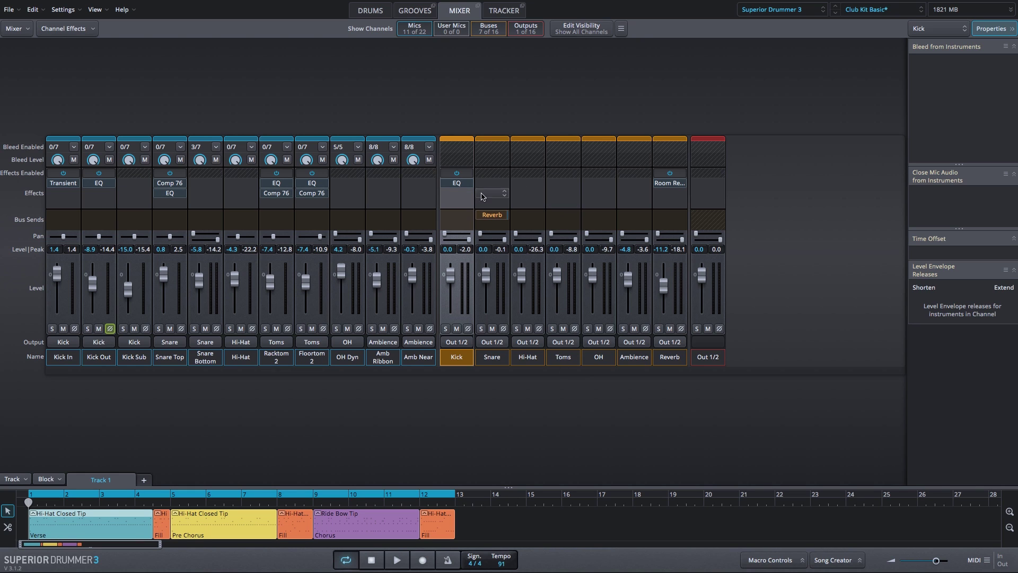
left_click(457, 184)
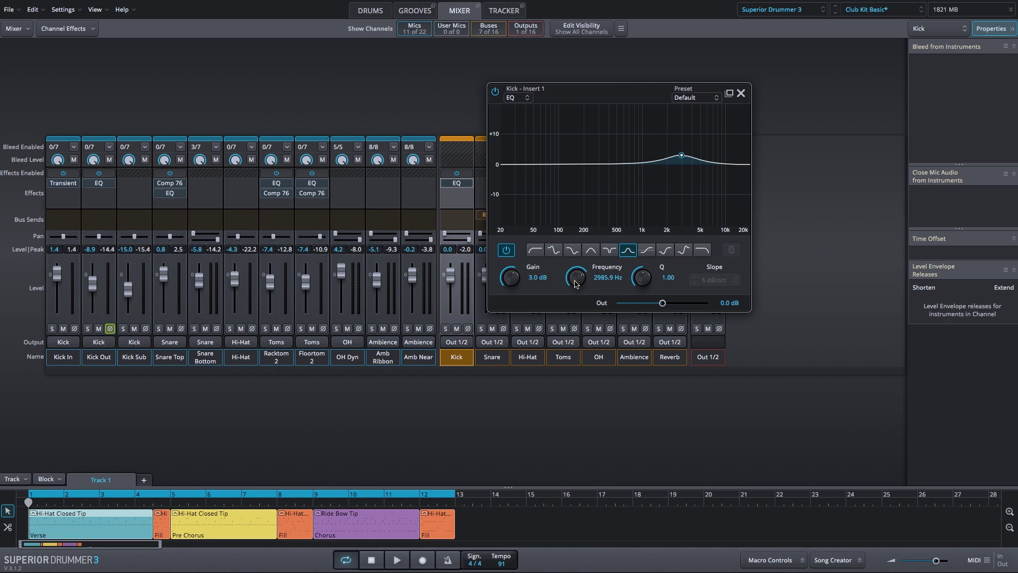
left_click_drag(576, 284, 575, 277)
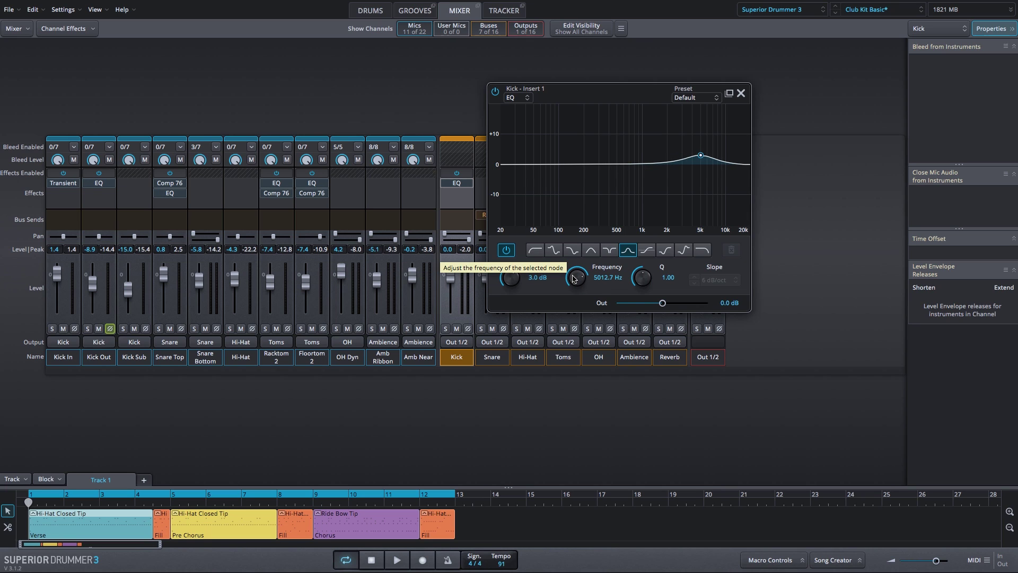
left_click_drag(510, 284, 510, 284)
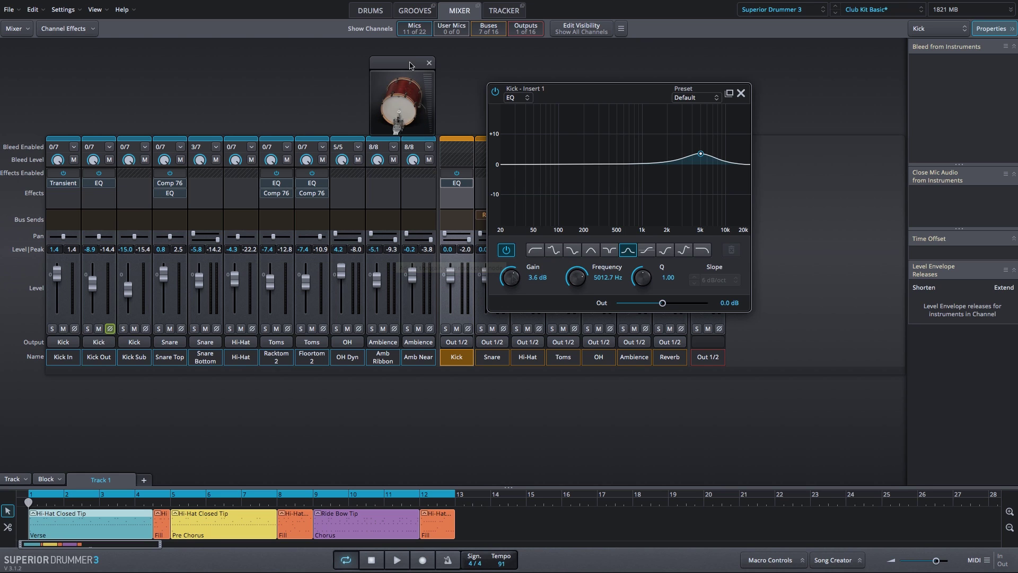
Add a cut to the Kick bus EQ at 190.54 Hz with -8.2 dB gain and a Q of 4.57
left_click(402, 109)
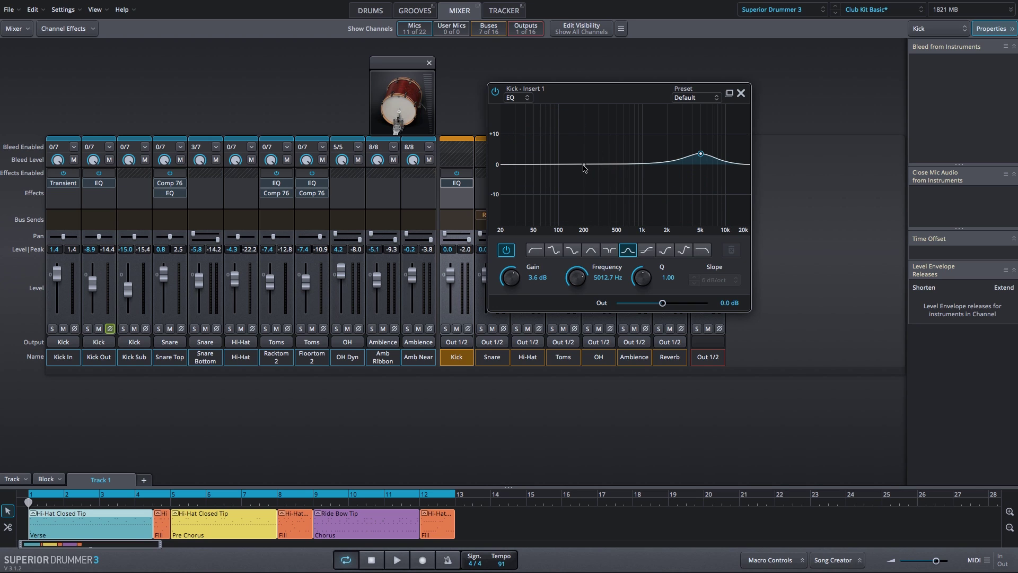
left_click_drag(584, 167, 583, 141)
left_click(399, 75)
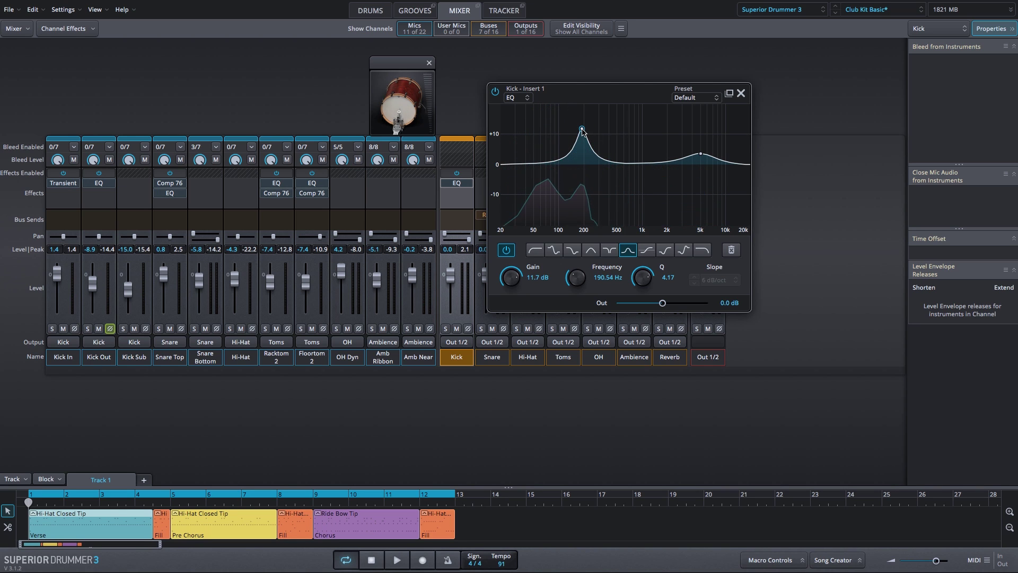
left_click_drag(582, 130, 583, 191)
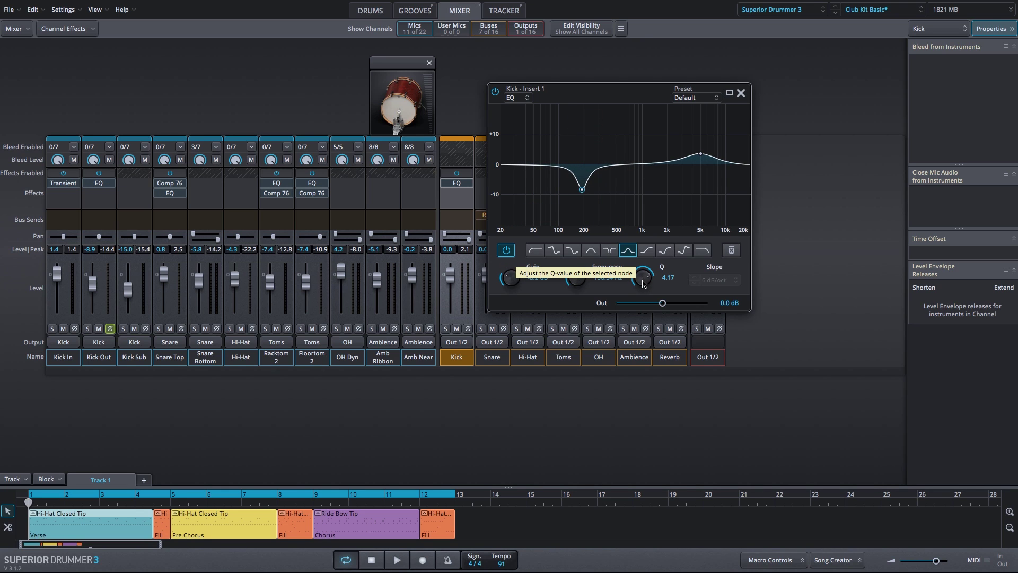
left_click_drag(643, 283, 641, 282)
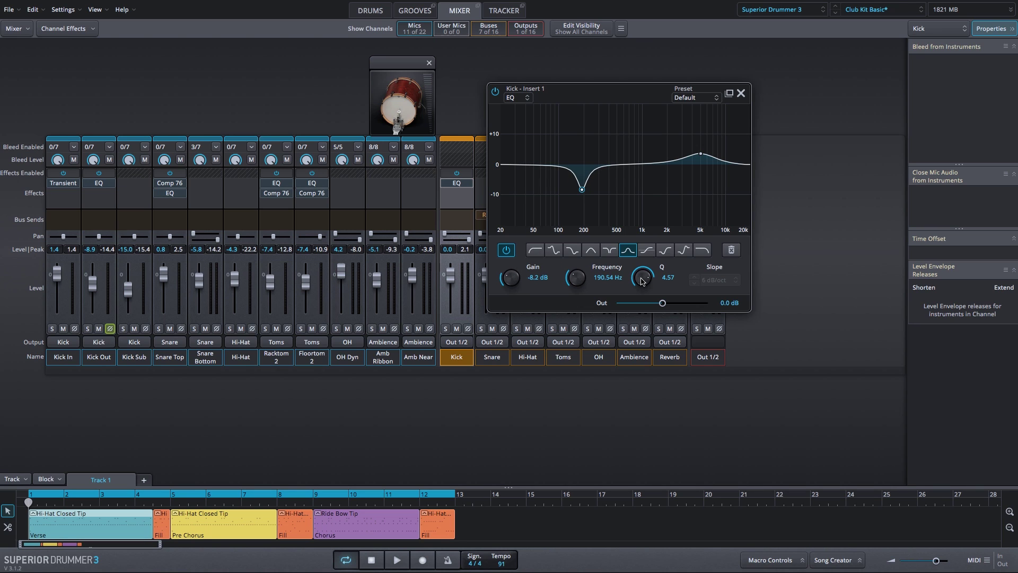
Audition the kick with the Kick bus EQ bypassed and enabled to compare the effect of the low-mid cut
left_click(402, 73)
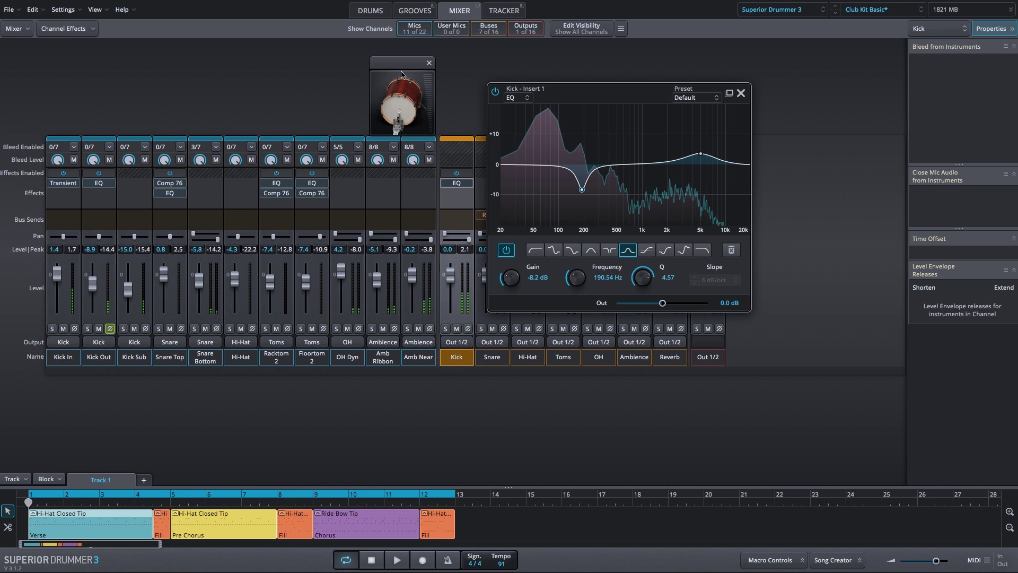
left_click(402, 73)
left_click(402, 73)
left_click(495, 92)
left_click(394, 72)
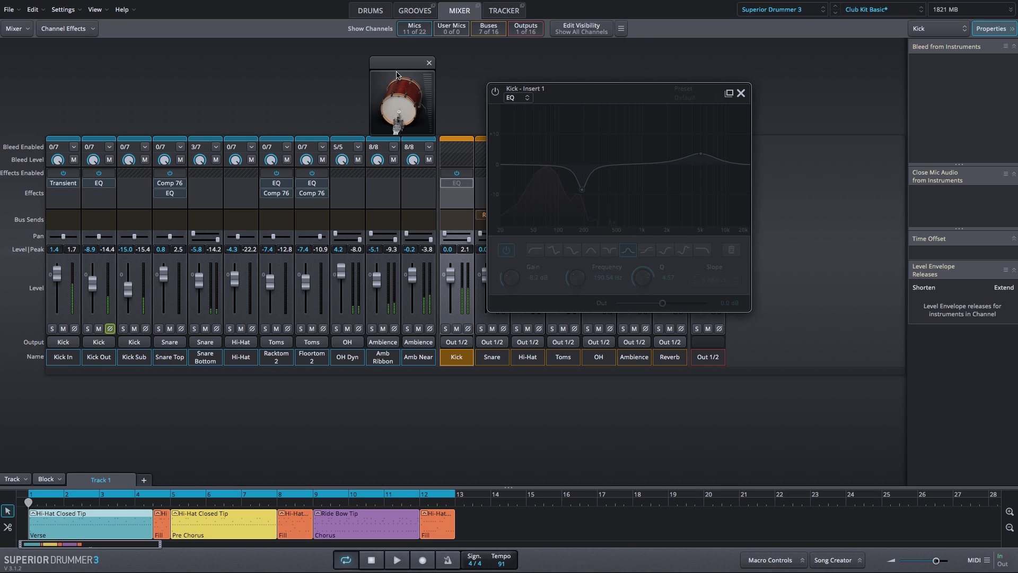
left_click(496, 92)
left_click(399, 74)
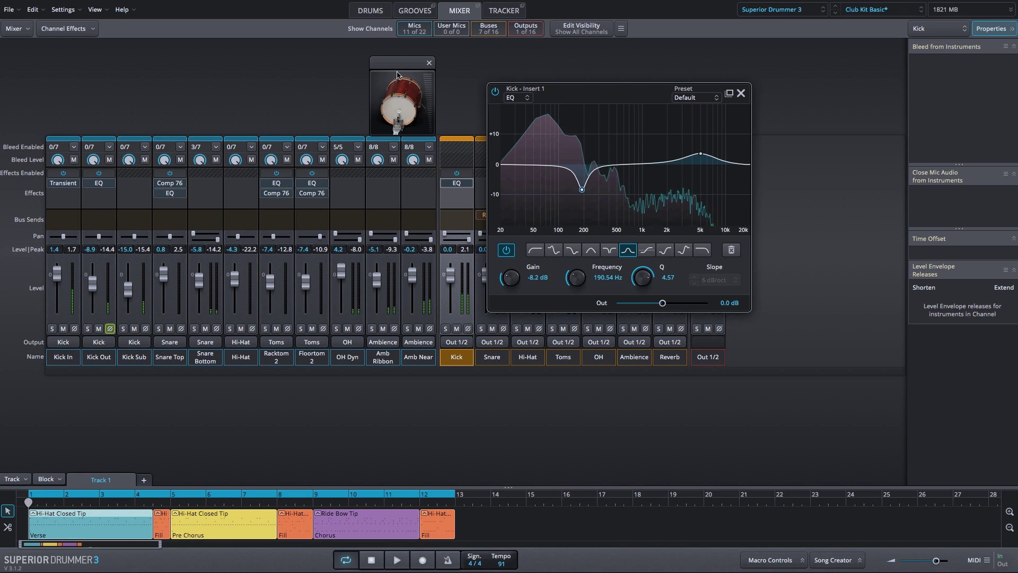
left_click(397, 72)
left_click(397, 72)
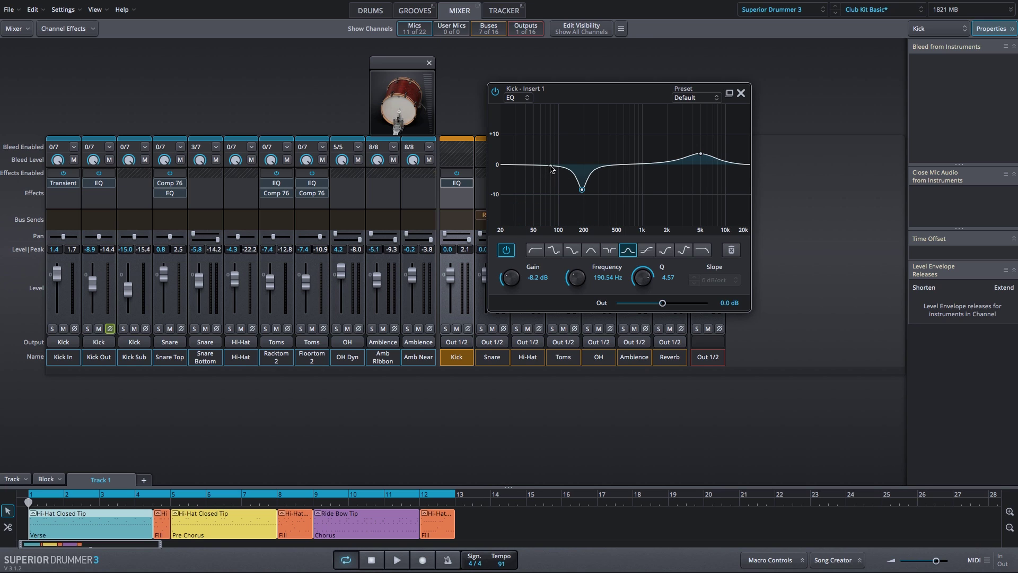
Add a low-end boost to the Kick bus EQ at about 79 Hz with about 2.2 dB of gain
left_click_drag(551, 166, 550, 158)
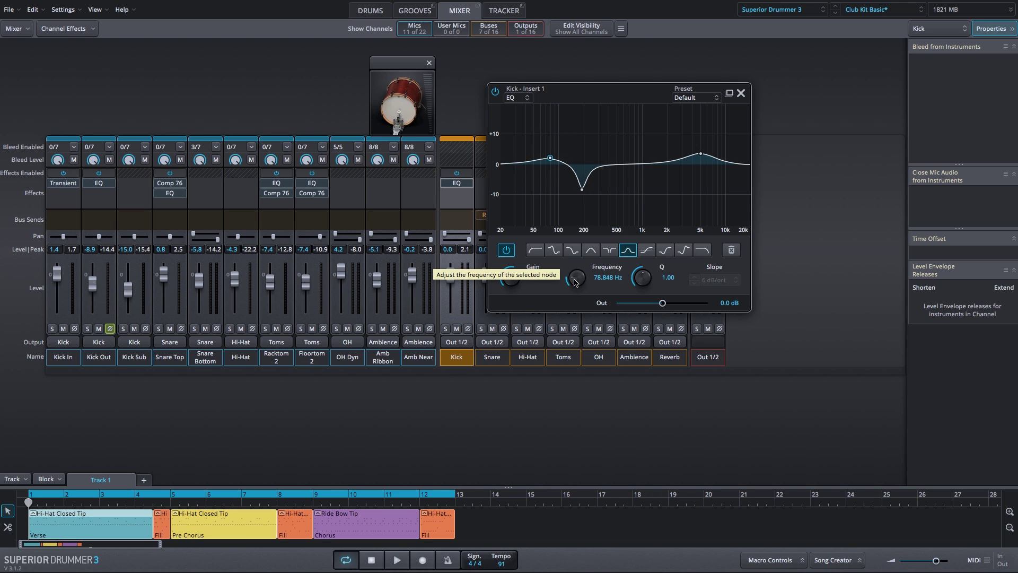
left_click_drag(574, 283, 574, 278)
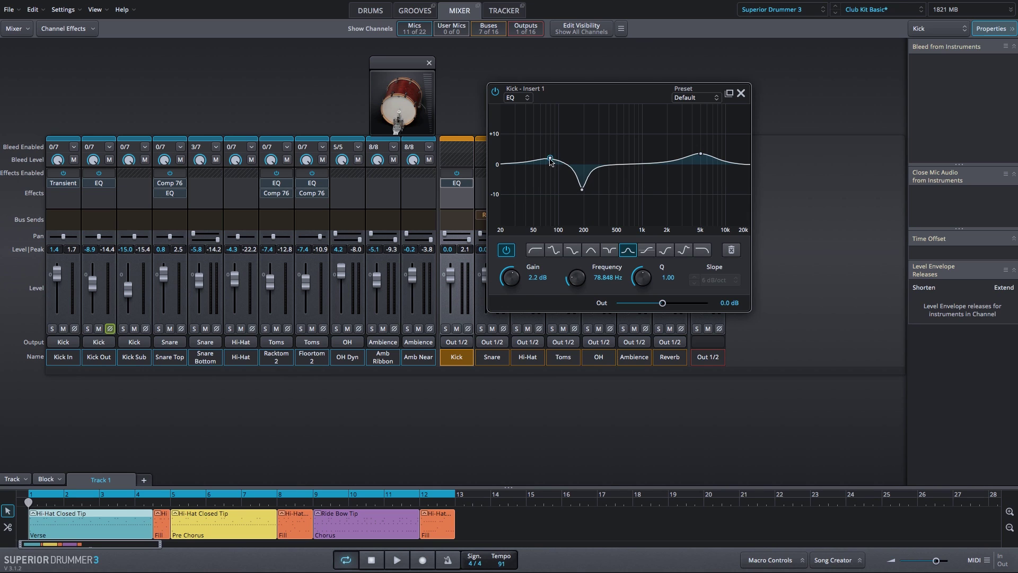
left_click_drag(550, 160, 548, 160)
Add a high-pass filter to the Kick bus EQ at 31.614 Hz with a 36 dB/oct slope
left_click(521, 165)
left_click_drag(520, 165, 517, 163)
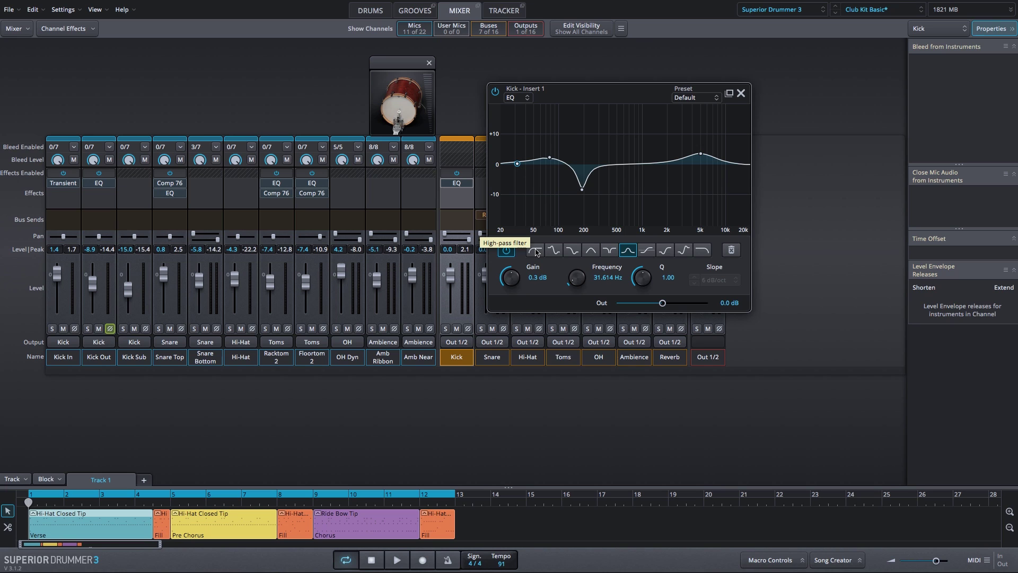
left_click(536, 250)
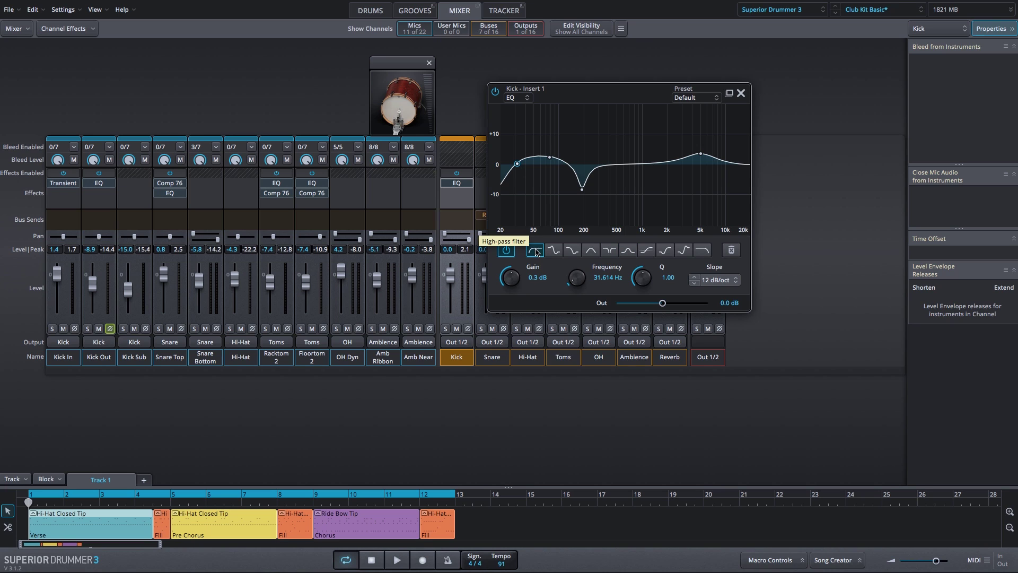
left_click(694, 283)
left_click(694, 283)
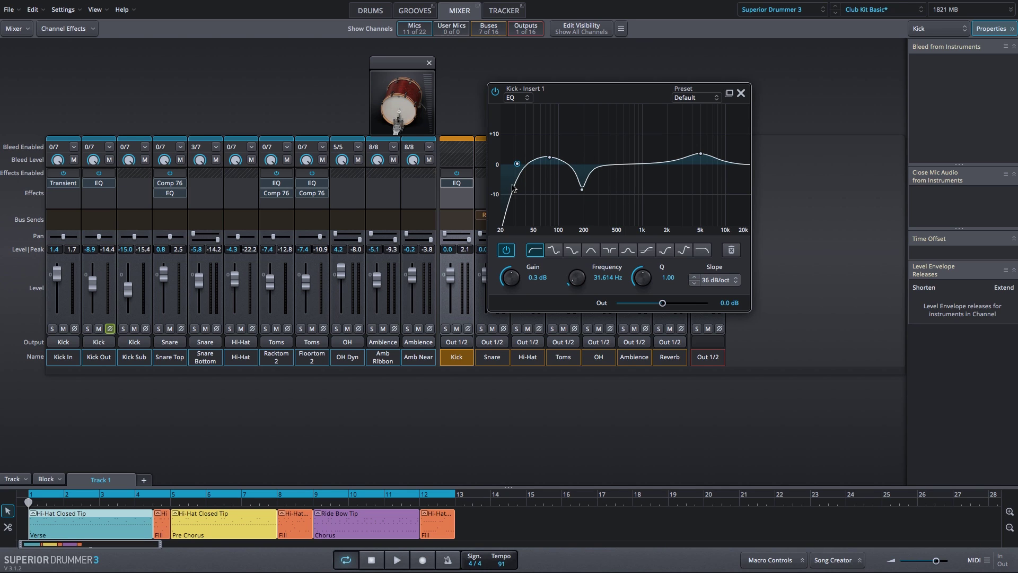
Compare the kick sound with the complete Kick bus EQ curve switched on and off
left_click(400, 75)
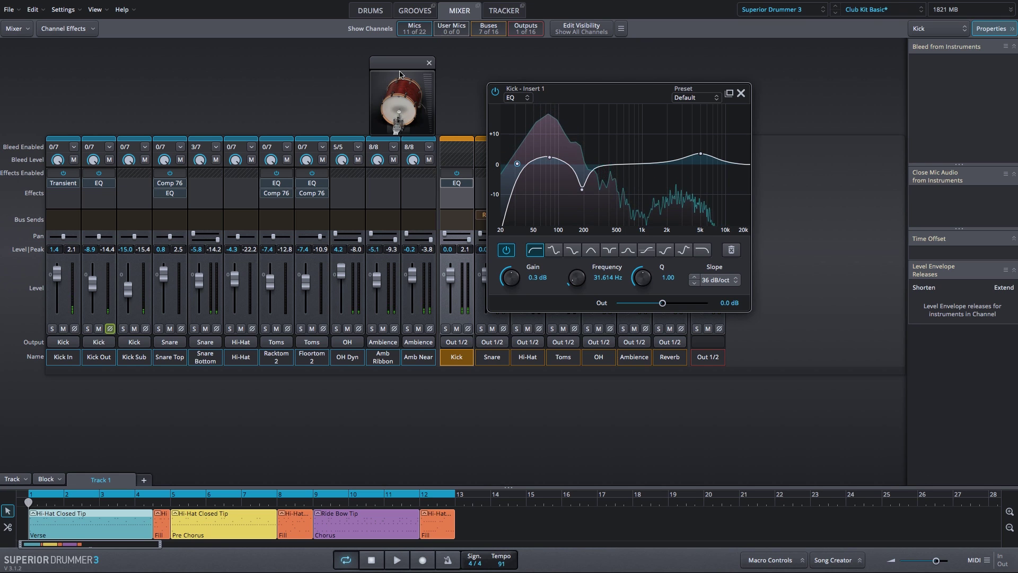
left_click(495, 91)
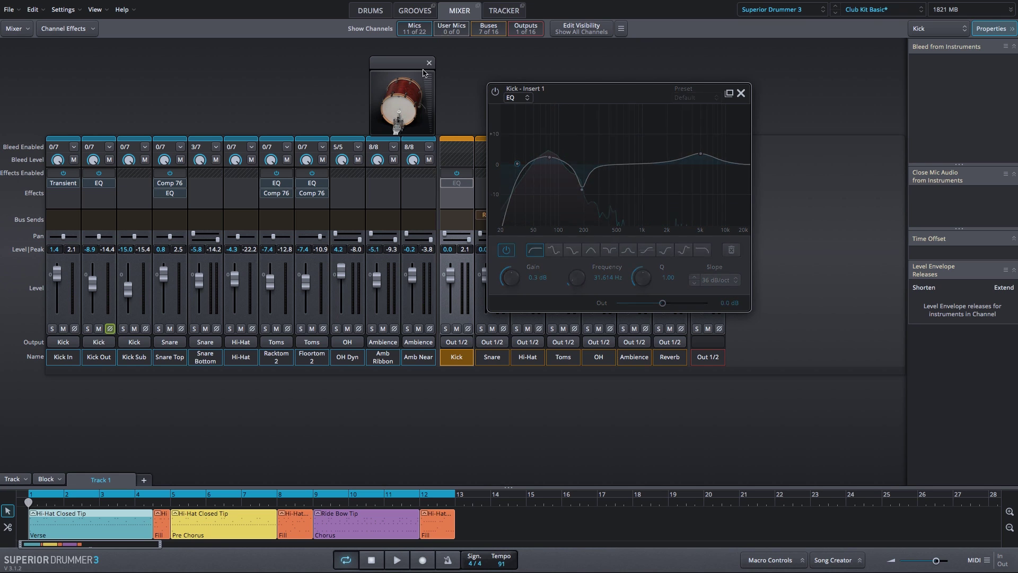
left_click(409, 76)
left_click(409, 76)
left_click(409, 76)
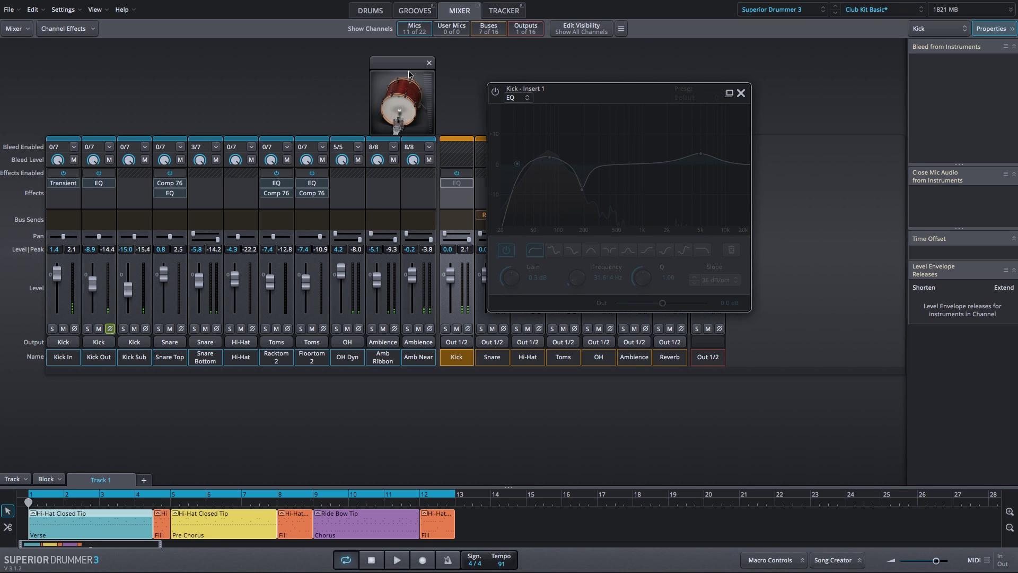
left_click(495, 92)
left_click(409, 75)
left_click(402, 71)
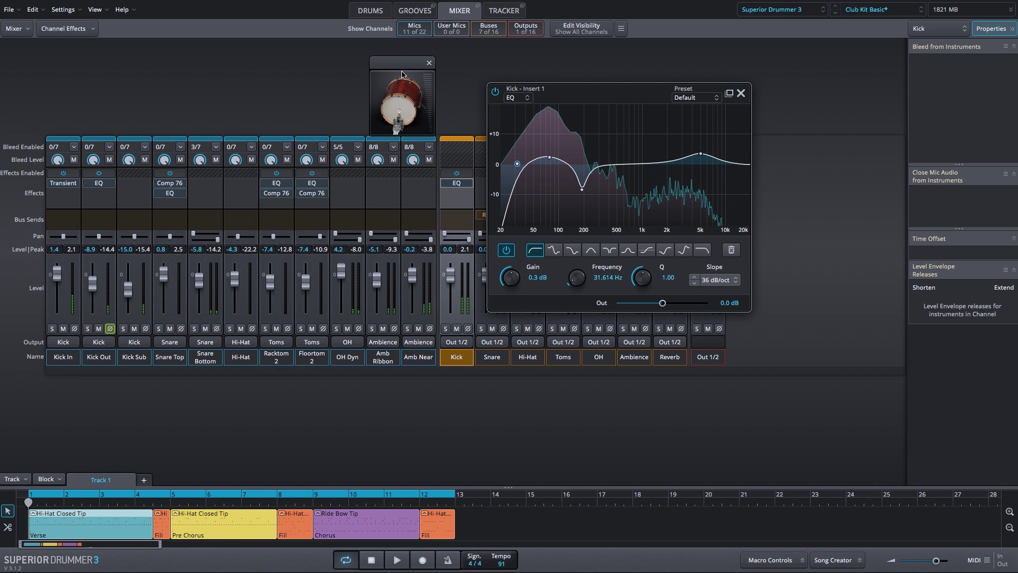
left_click(402, 71)
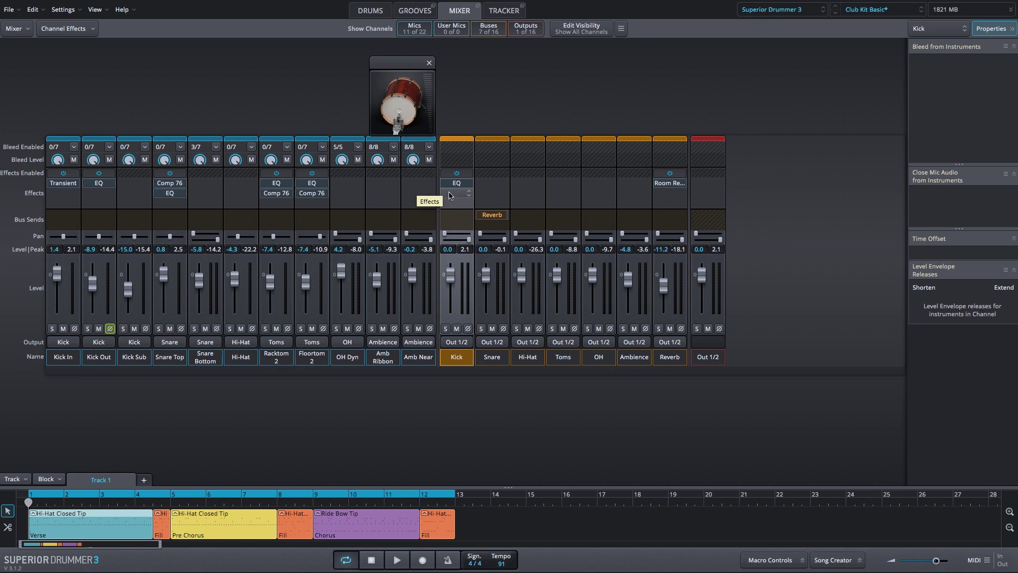
Insert a Classic Compressor after the EQ on the Kick bus with a 32.2 ms attack and 152 ms release
left_click(449, 196)
mouse_move(467, 219)
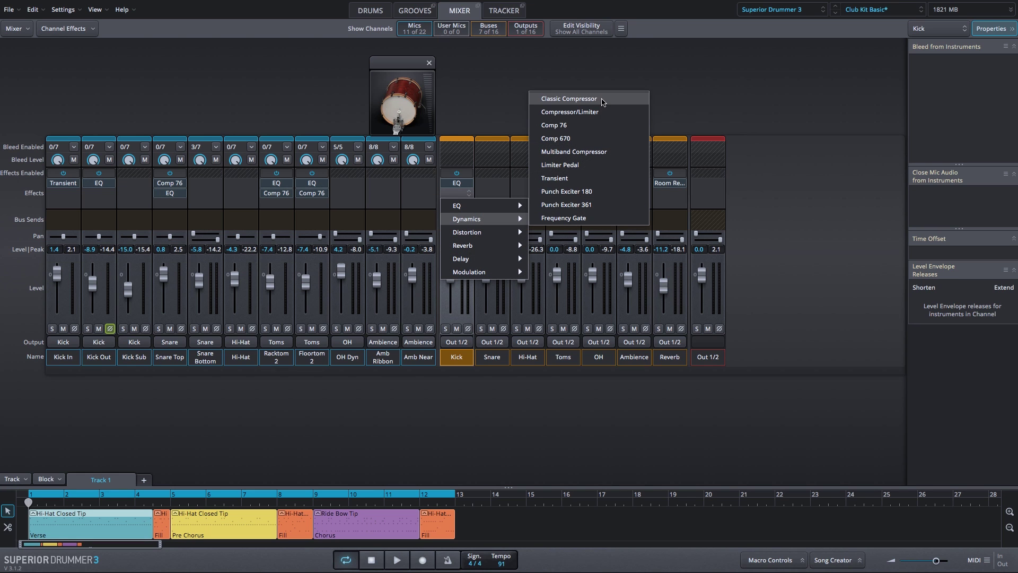
left_click(603, 99)
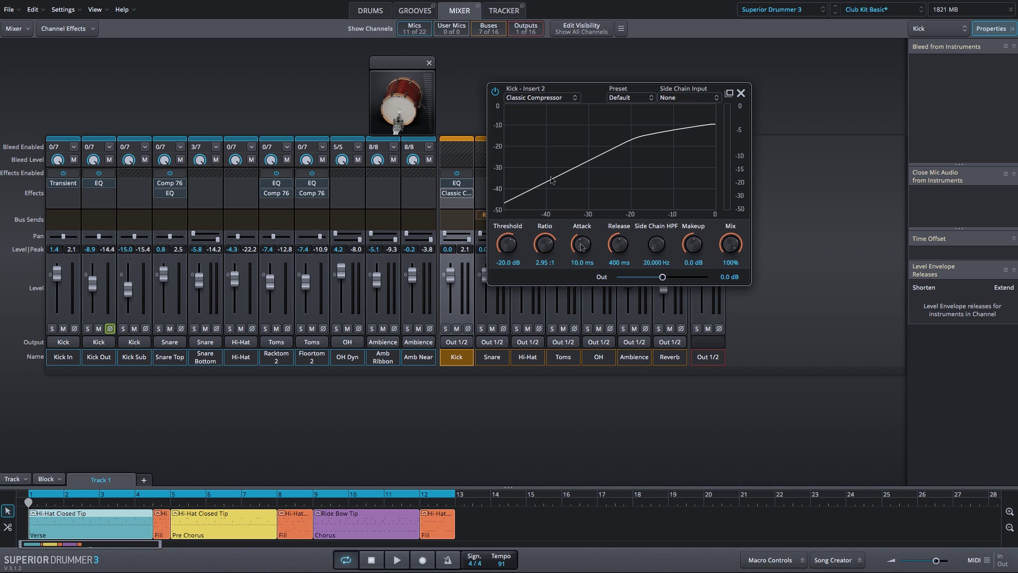
left_click_drag(583, 247, 606, 258)
Solo the Kick bus and, using track playback, set the compressor's threshold to -18.0 dB and makeup to 2.1 dB
left_click(446, 330)
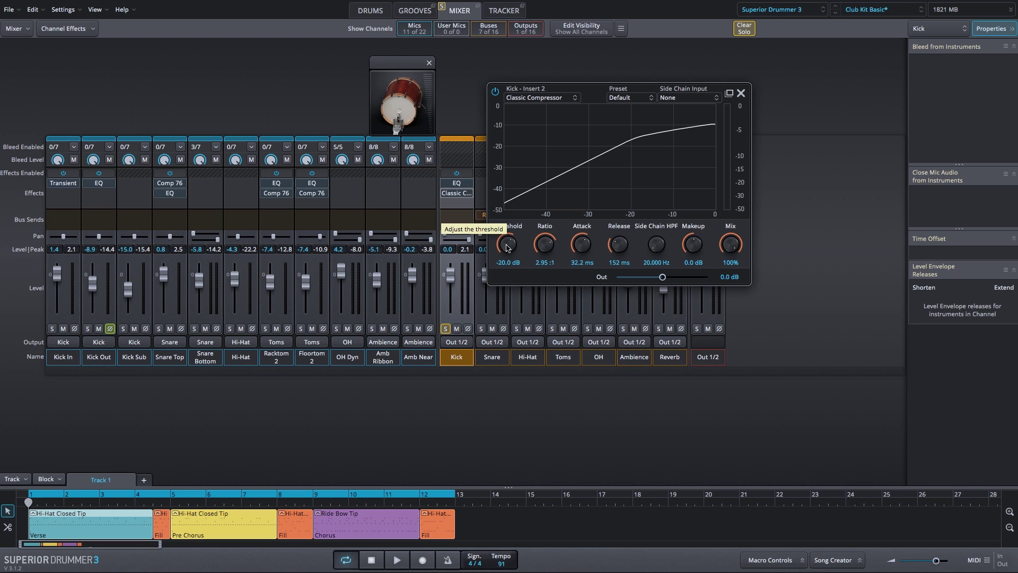
key("space")
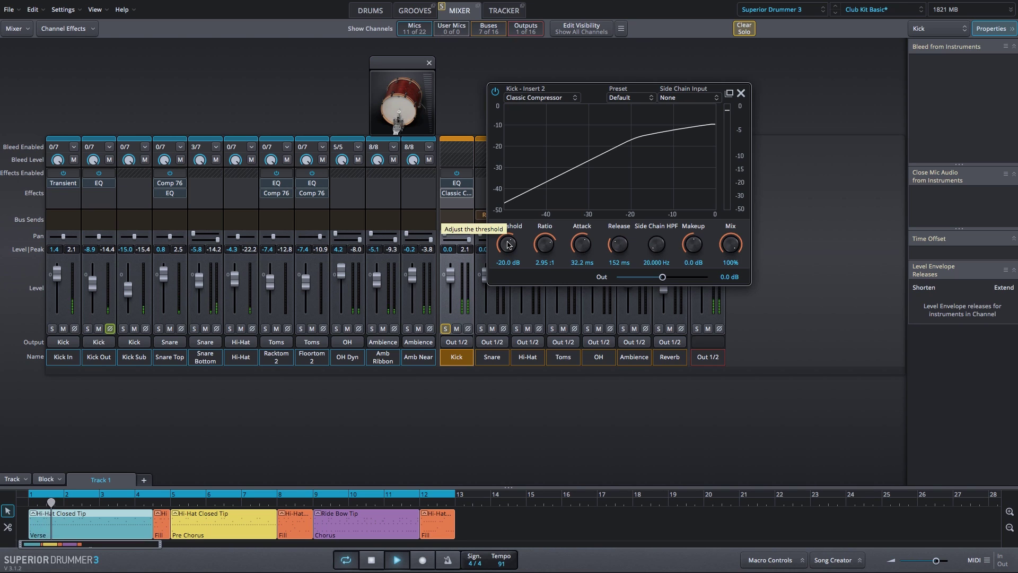
left_click_drag(508, 244, 508, 239)
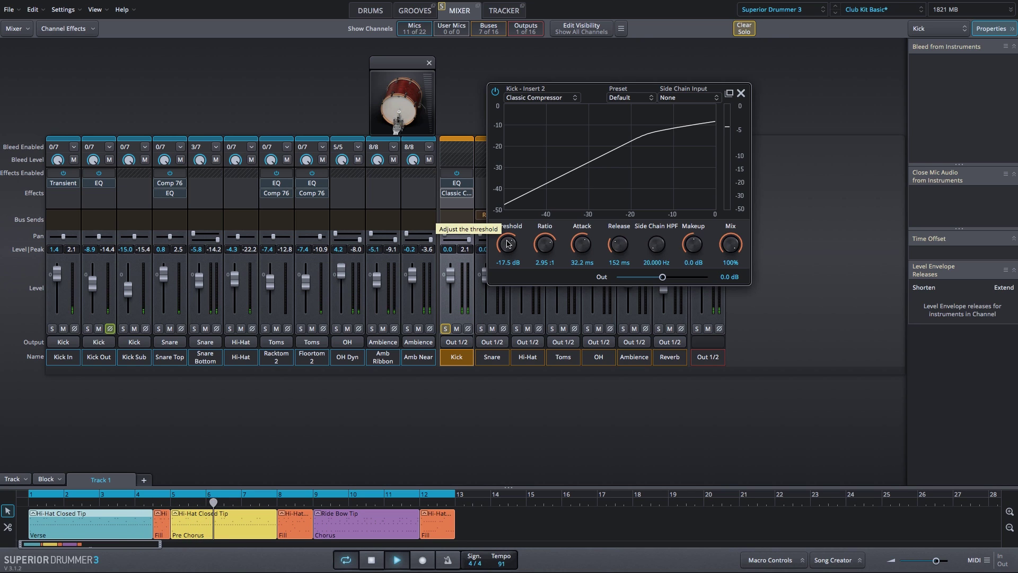
left_click_drag(507, 244, 508, 244)
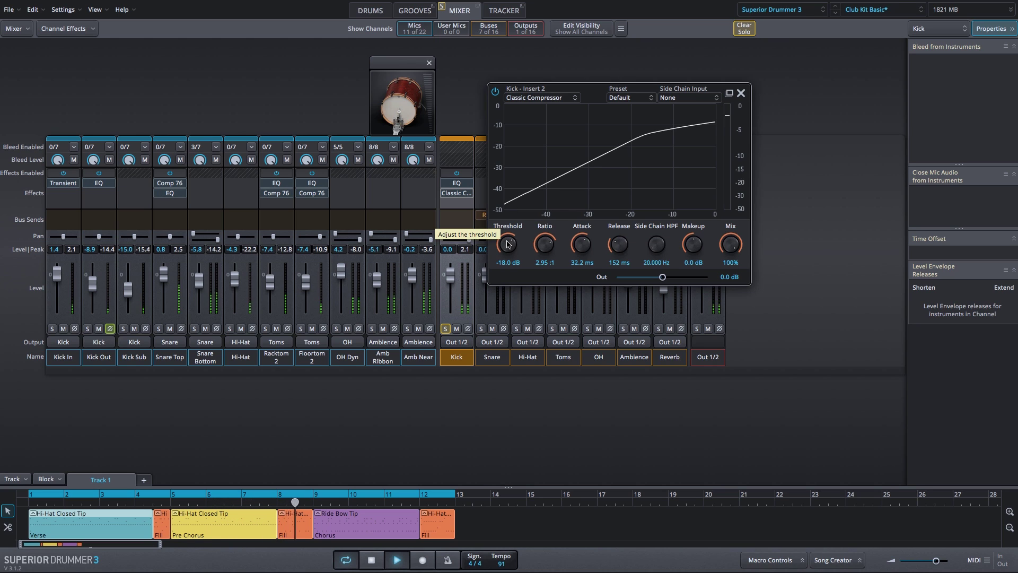
key("space")
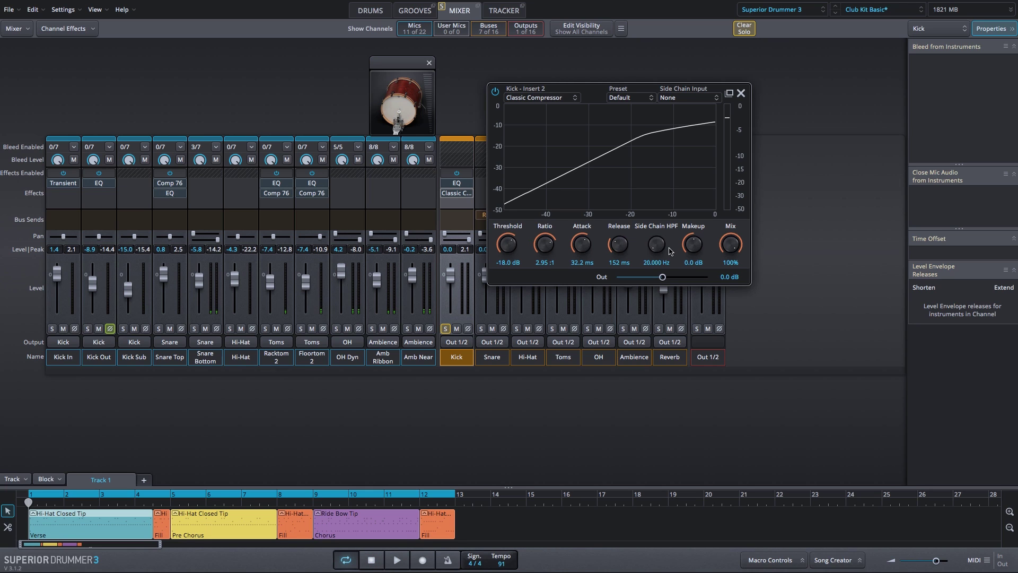
left_click_drag(688, 251, 687, 241)
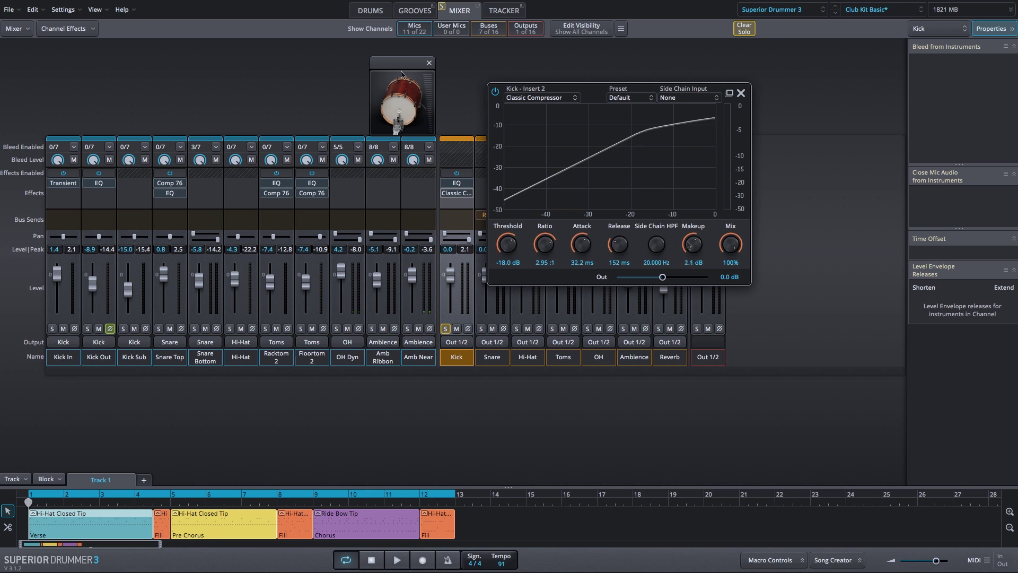
Audition the soloed kick with all Kick bus effects bypassed and enabled
left_click(402, 75)
left_click(402, 74)
left_click(402, 75)
left_click(456, 174)
left_click(404, 74)
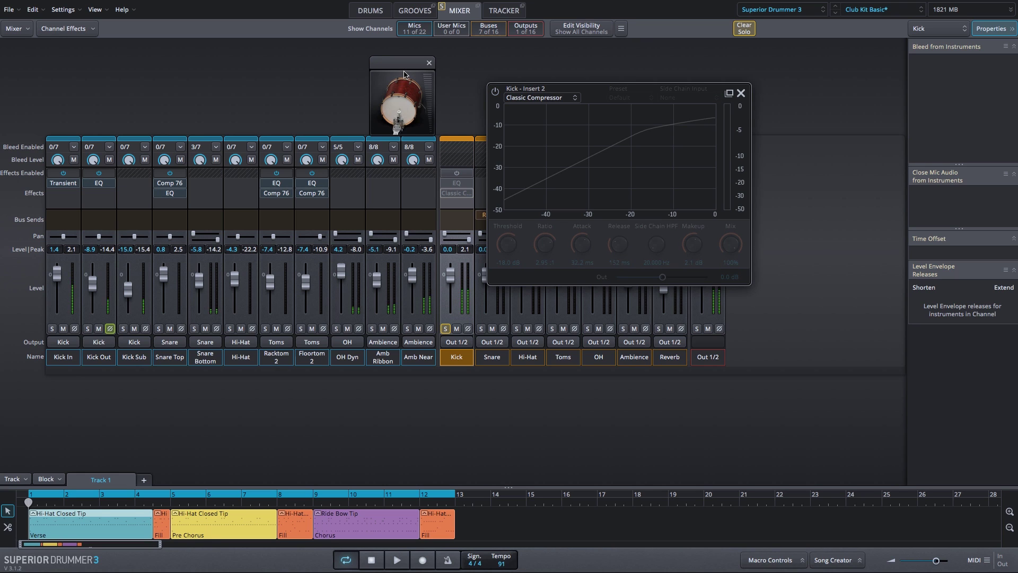
left_click(404, 74)
left_click(404, 74)
left_click(456, 174)
left_click(405, 75)
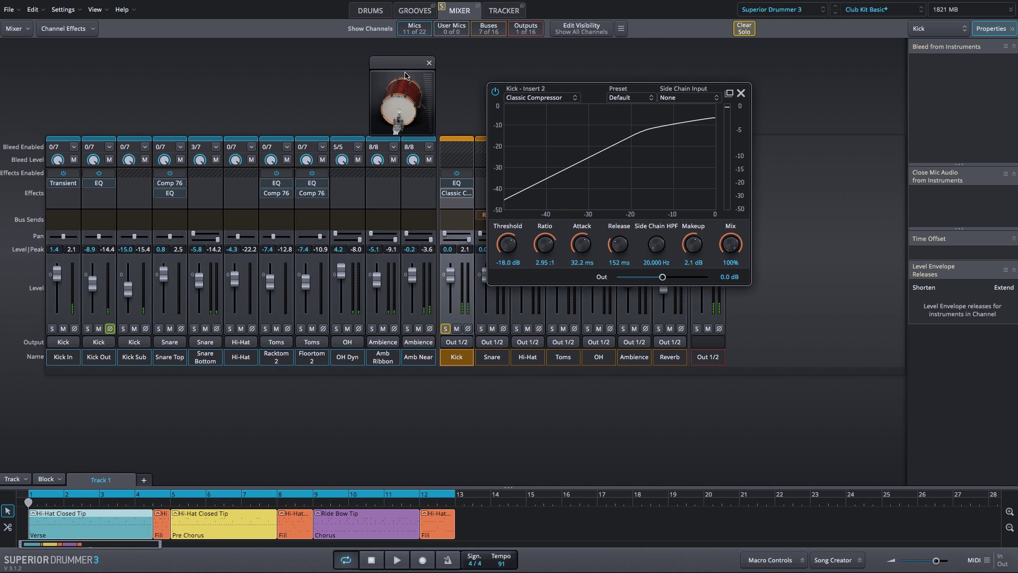
left_click(405, 75)
left_click(405, 75)
left_click(405, 75)
Unsolo the Kick bus, close the compressor, and compare the kick through all channels with the bus effects on and off
left_click(446, 329)
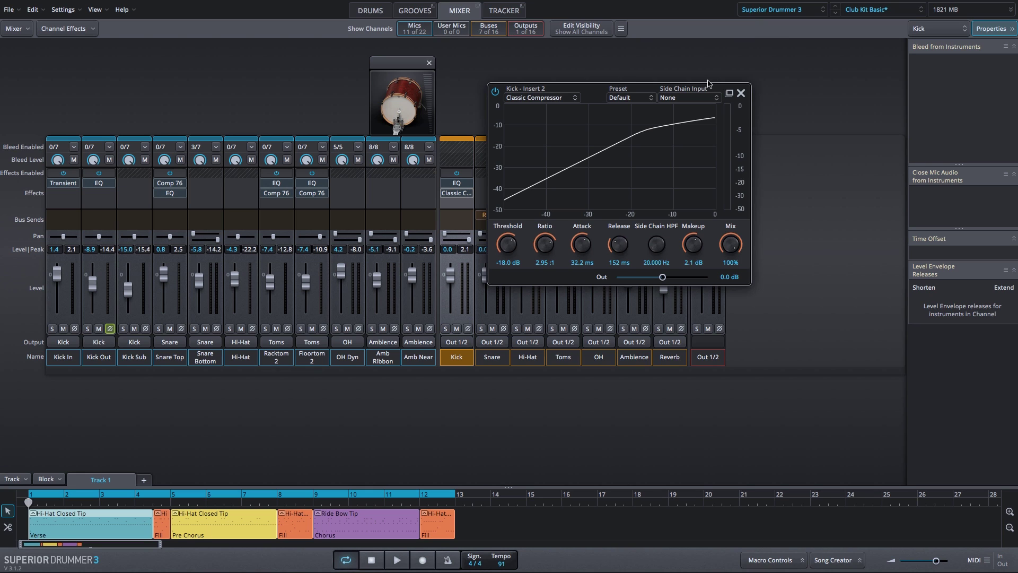
left_click(741, 94)
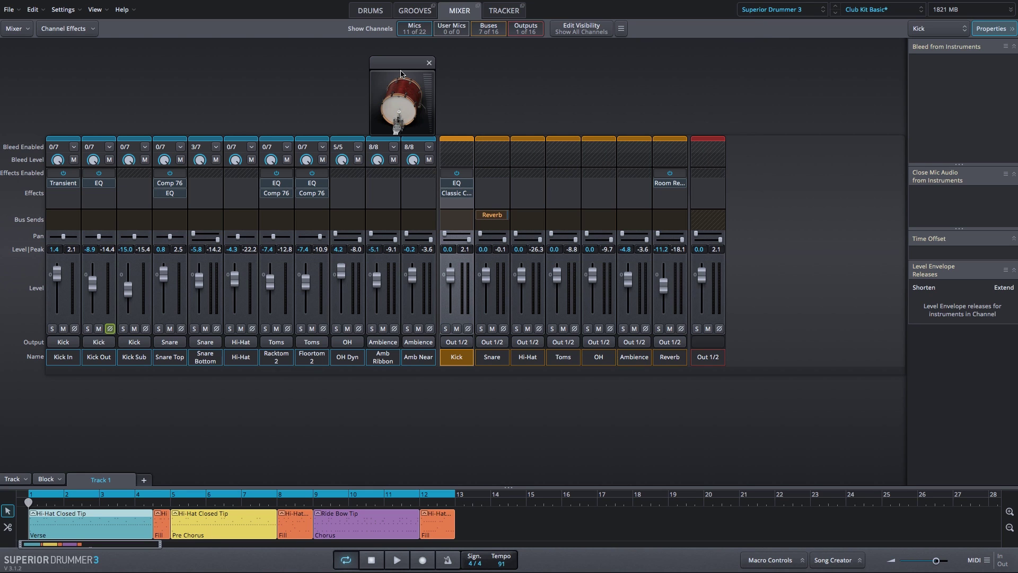
left_click(398, 108)
left_click(398, 108)
left_click(398, 108)
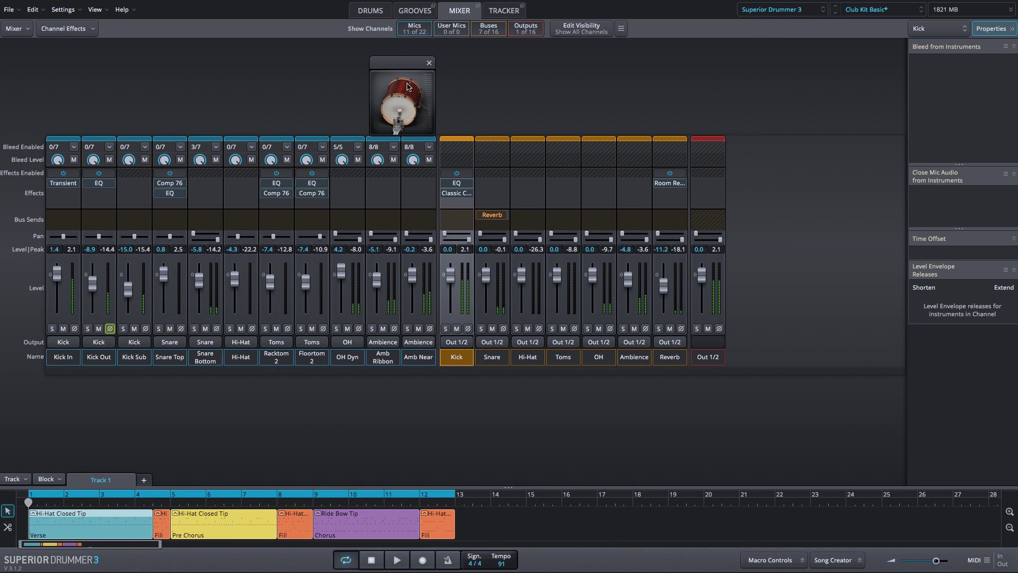
left_click(456, 174)
left_click(402, 85)
left_click(402, 84)
left_click(403, 85)
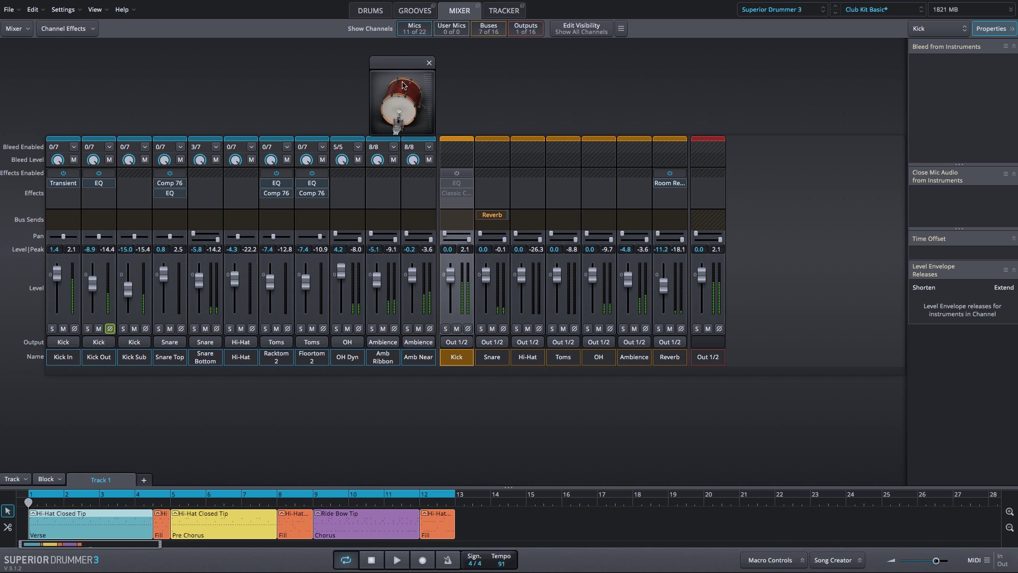
left_click(456, 173)
left_click(400, 74)
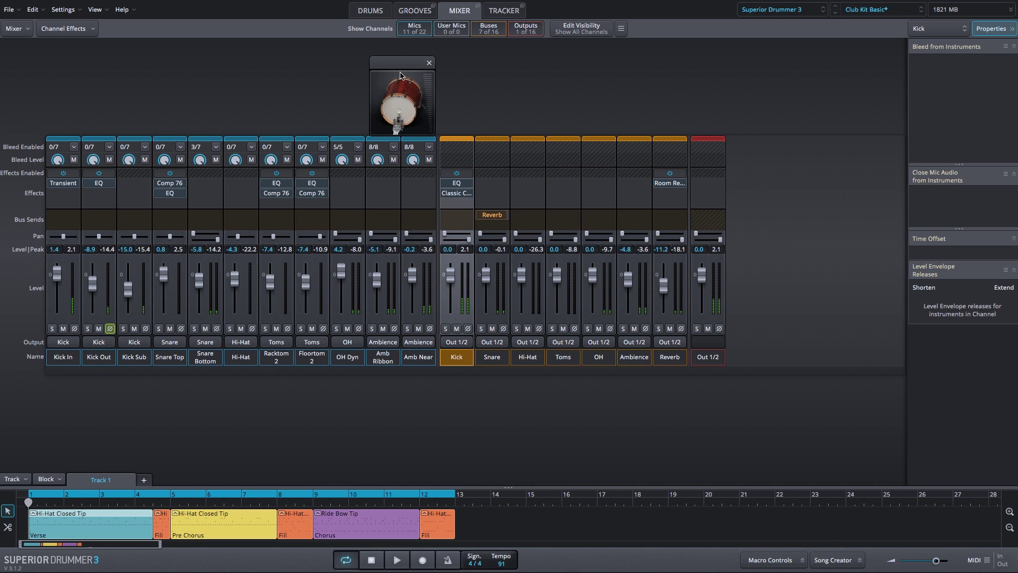
left_click(400, 74)
left_click(400, 74)
Insert a Tape Simulator on the Toms bus and set its bias to 17.5%
left_click(560, 358)
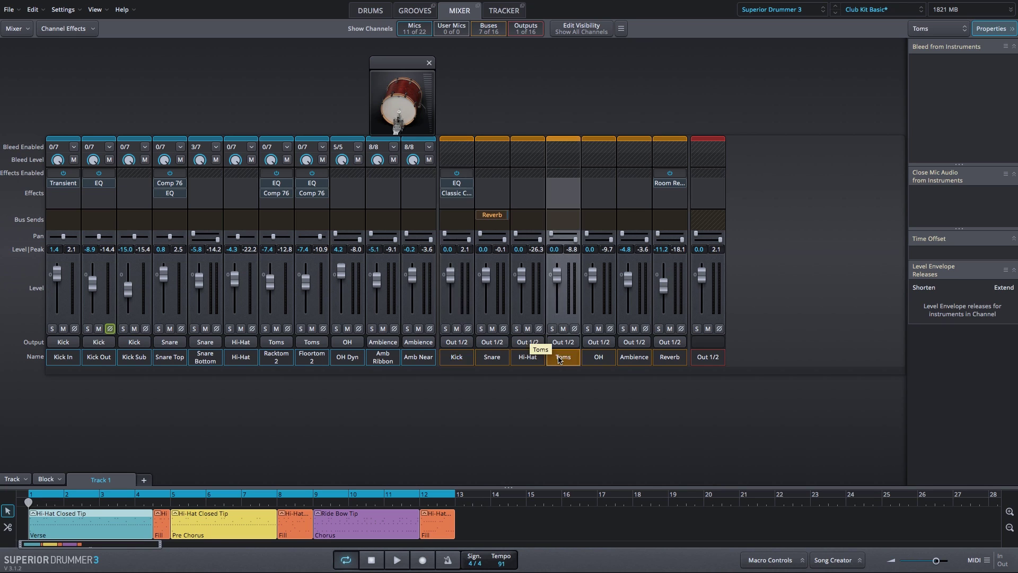
left_click(560, 184)
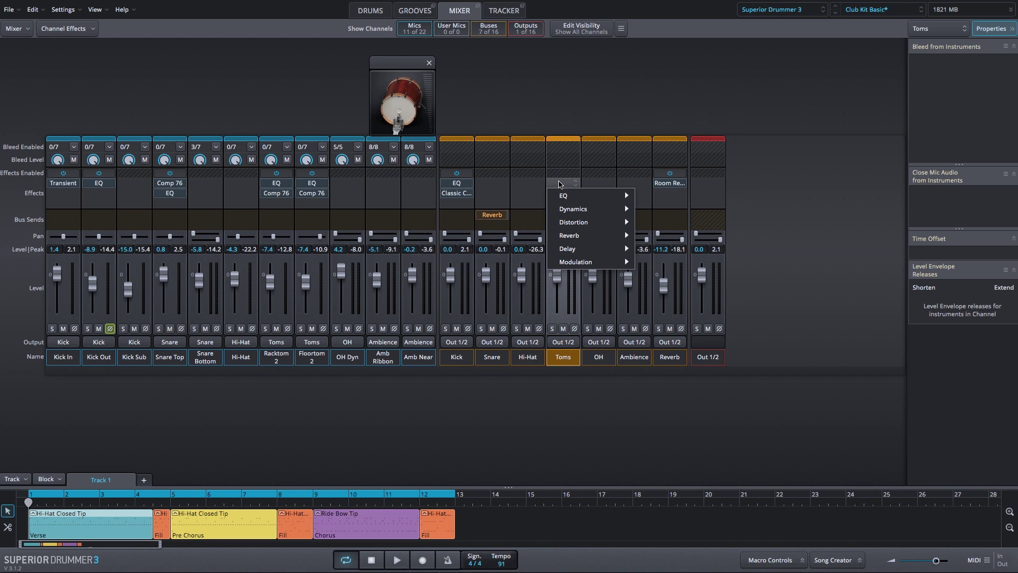
mouse_move(561, 227)
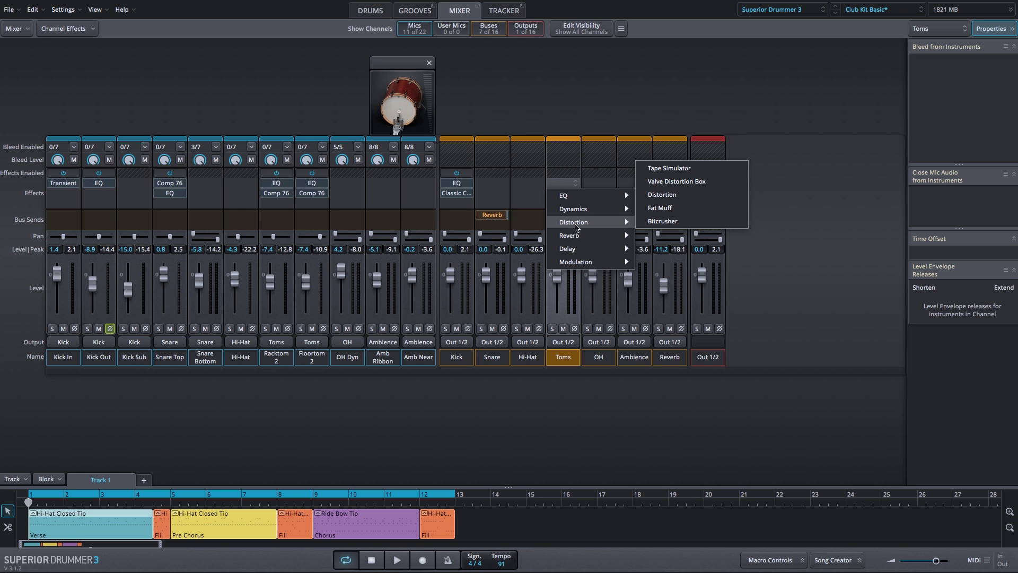
left_click(670, 169)
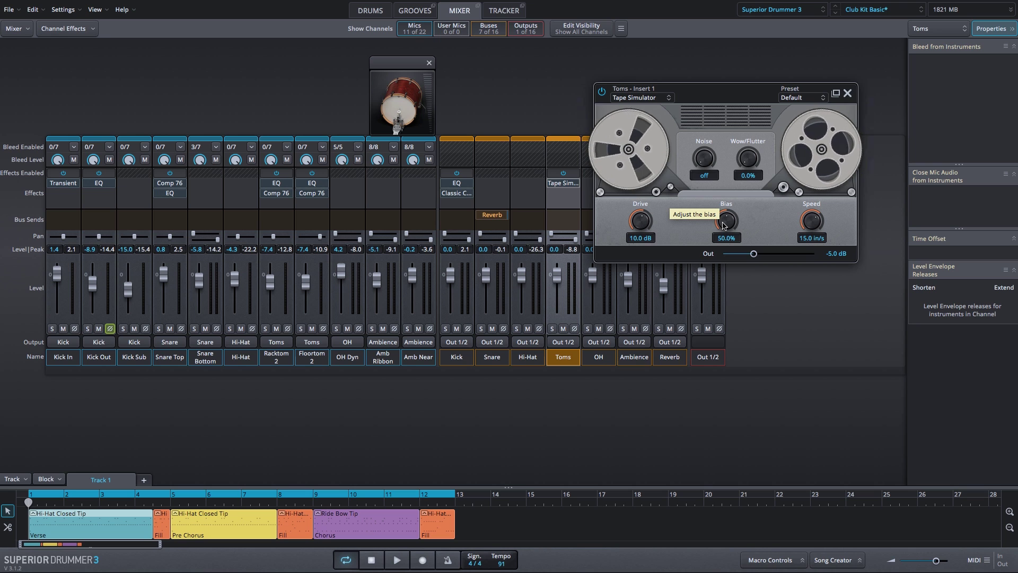
left_click_drag(724, 225, 708, 243)
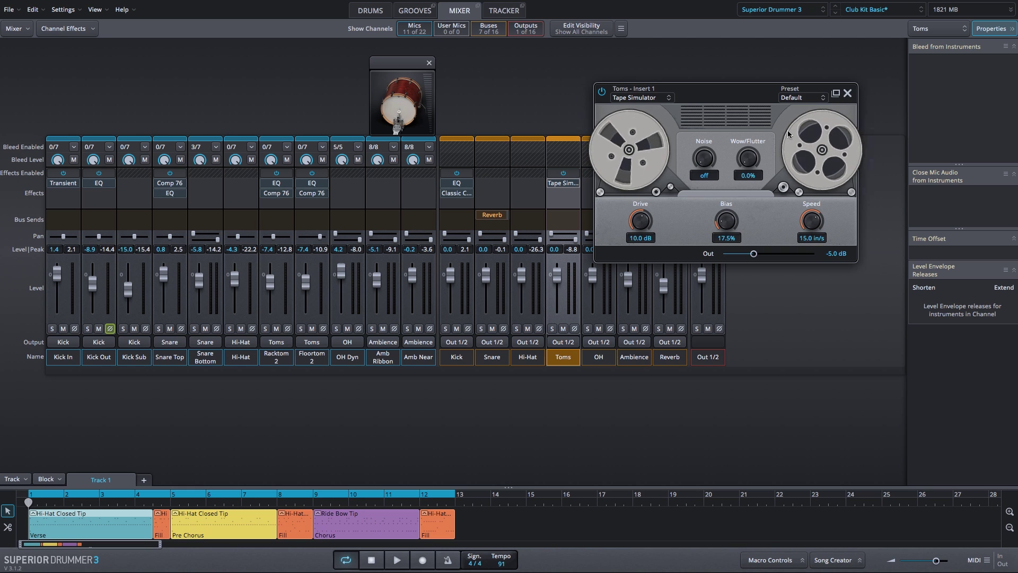
Close the Tape Simulator and audition the tom with the Toms bus effects bypassed and enabled
left_click(835, 94)
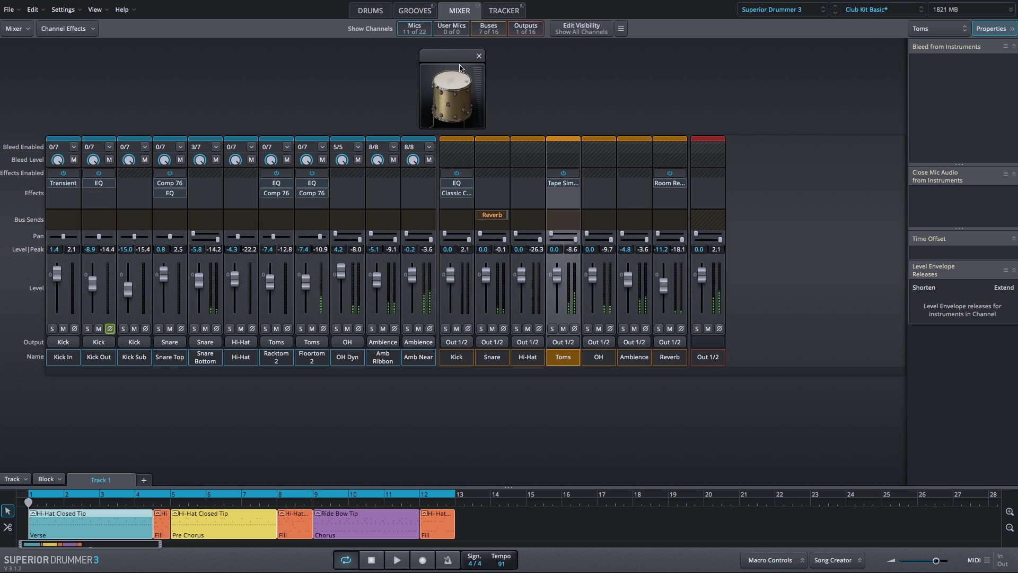
left_click(564, 173)
left_click(564, 173)
Insert an EQ after the Tape Simulator on the Toms bus, boosting 2.9 dB at 4564.8 Hz and 2.7 dB at 117.55 Hz
left_click(564, 194)
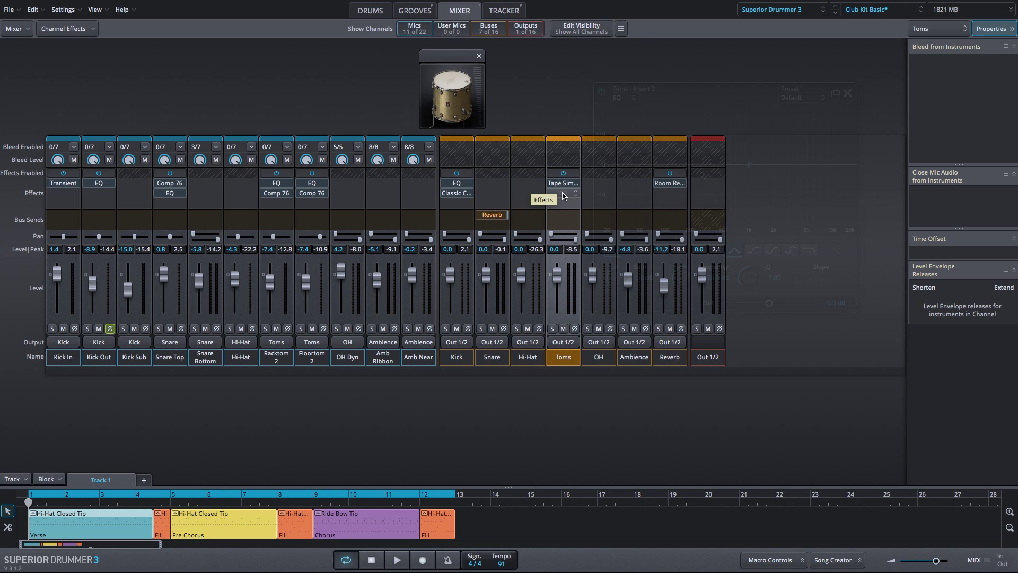
left_click(711, 173)
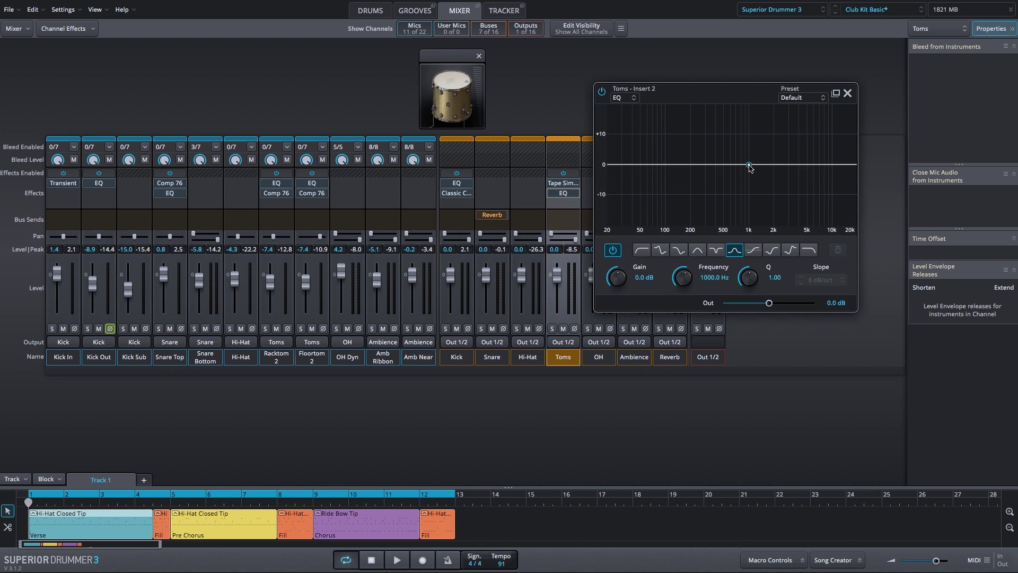
left_click_drag(807, 165, 804, 156)
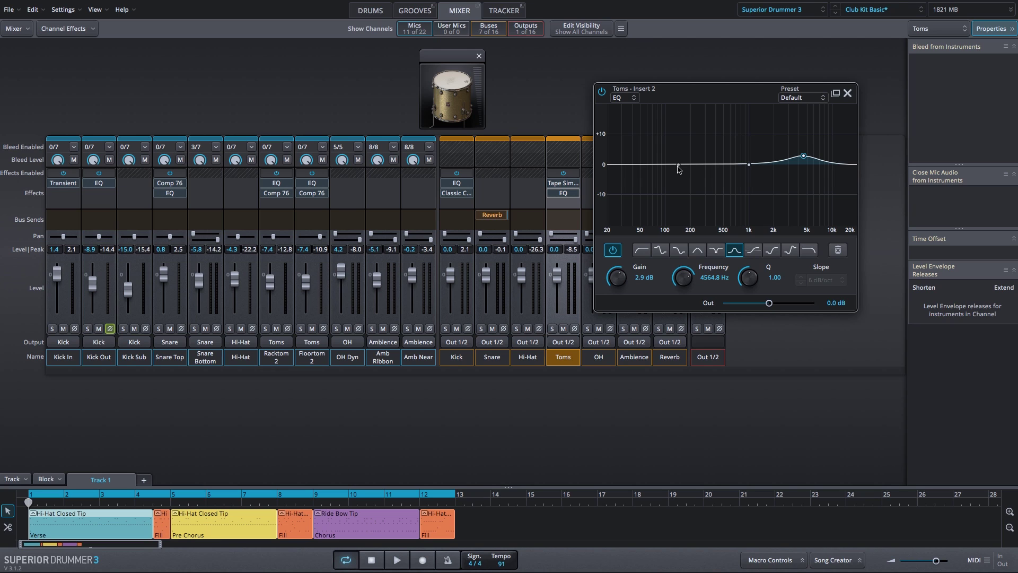
left_click_drag(680, 168, 672, 156)
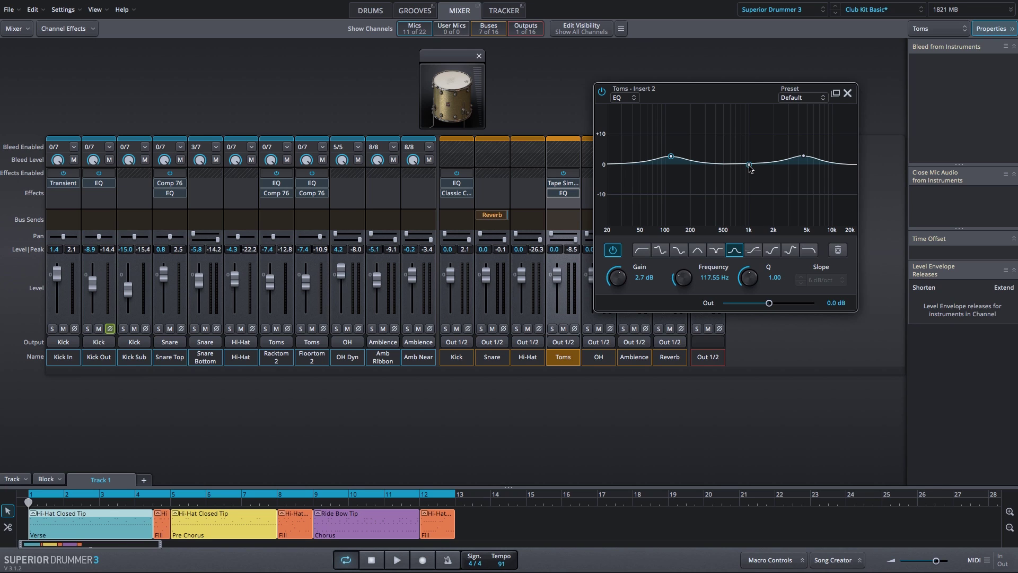
Probe the tom EQ's mid frequencies with a narrow boost and set that band to -1.4 dB at 743.31 Hz with a Q of 1.00
left_click_drag(749, 165, 742, 147)
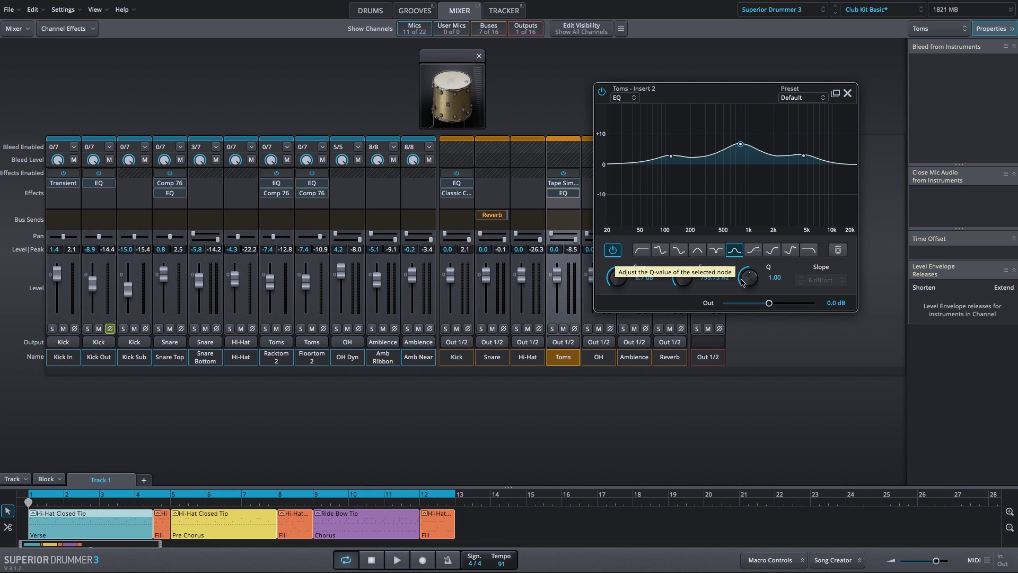
left_click_drag(743, 281, 746, 240)
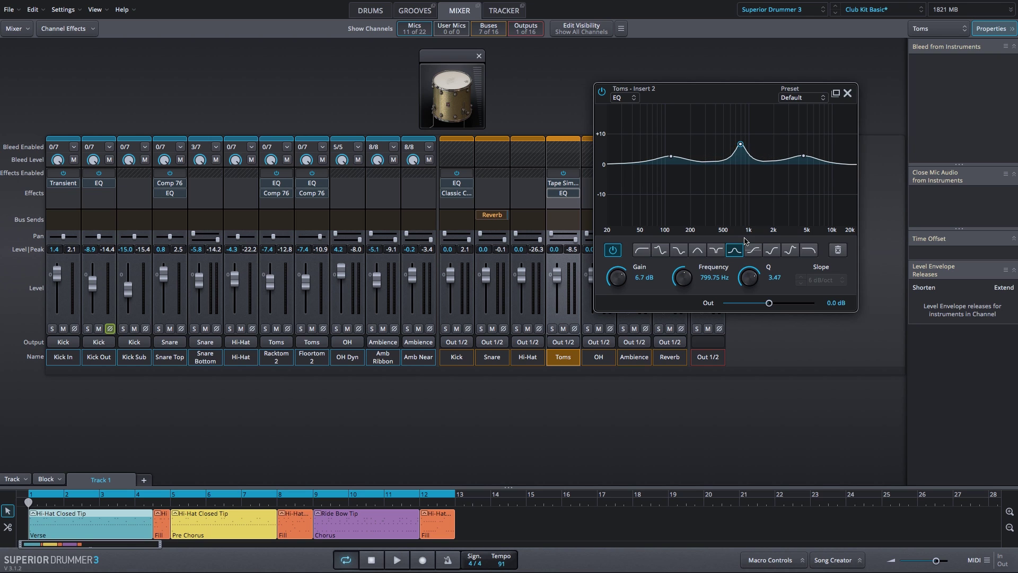
left_click_drag(742, 146, 738, 176)
double_click(750, 279)
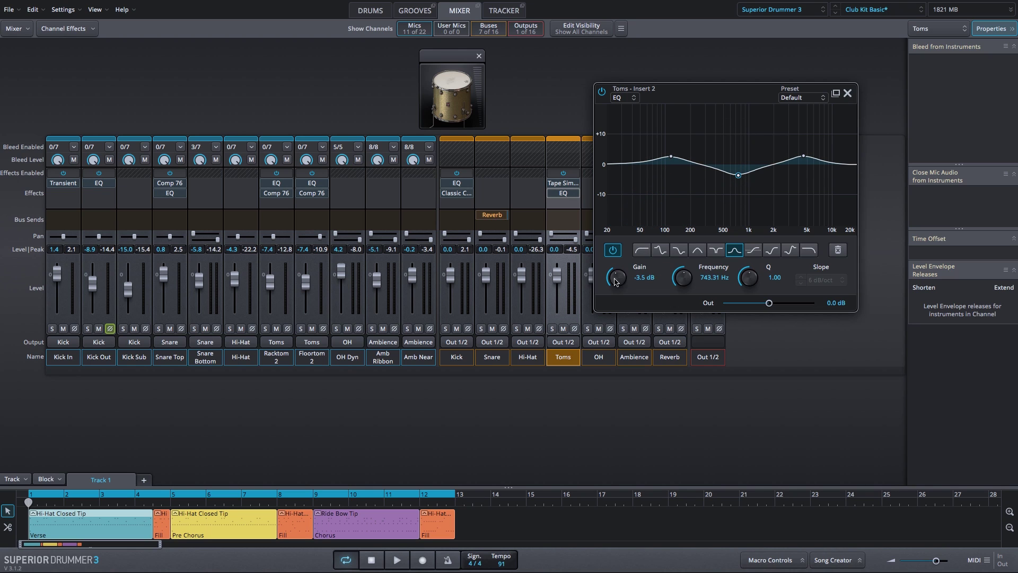
left_click_drag(616, 281, 615, 273)
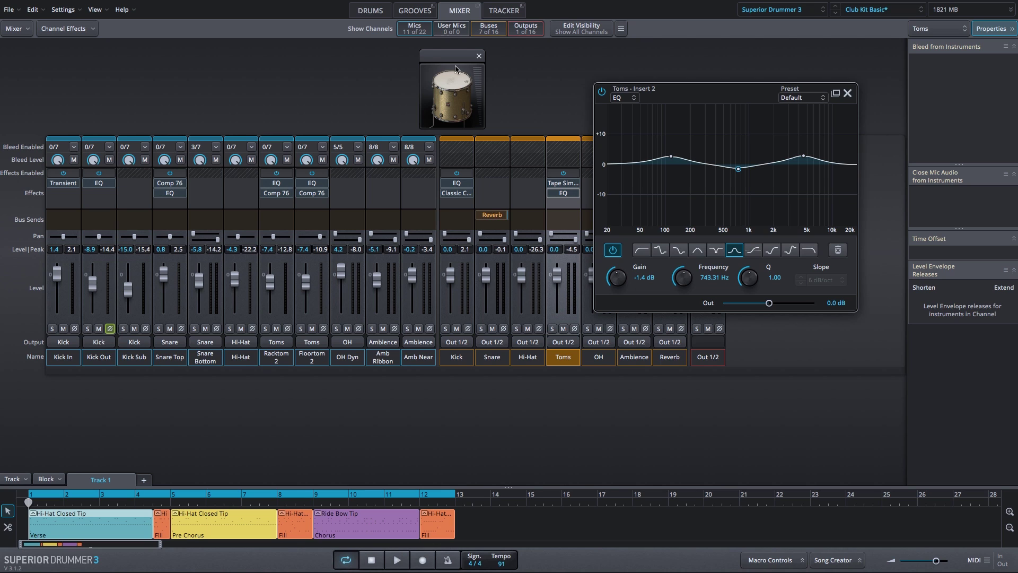
Compare the tom with the Toms bus Tape Simulator and EQ switched off and on
left_click(563, 173)
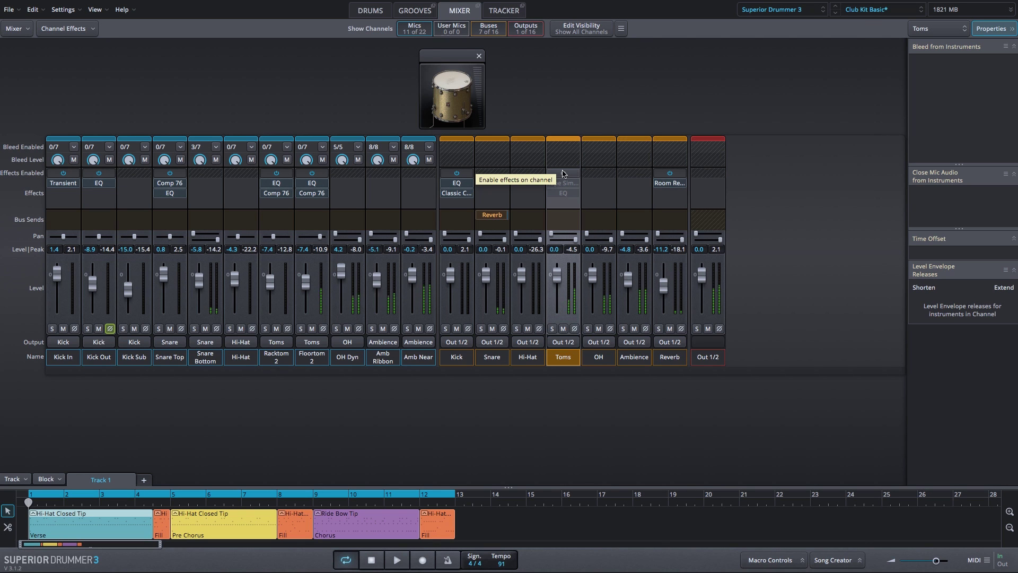
left_click(563, 174)
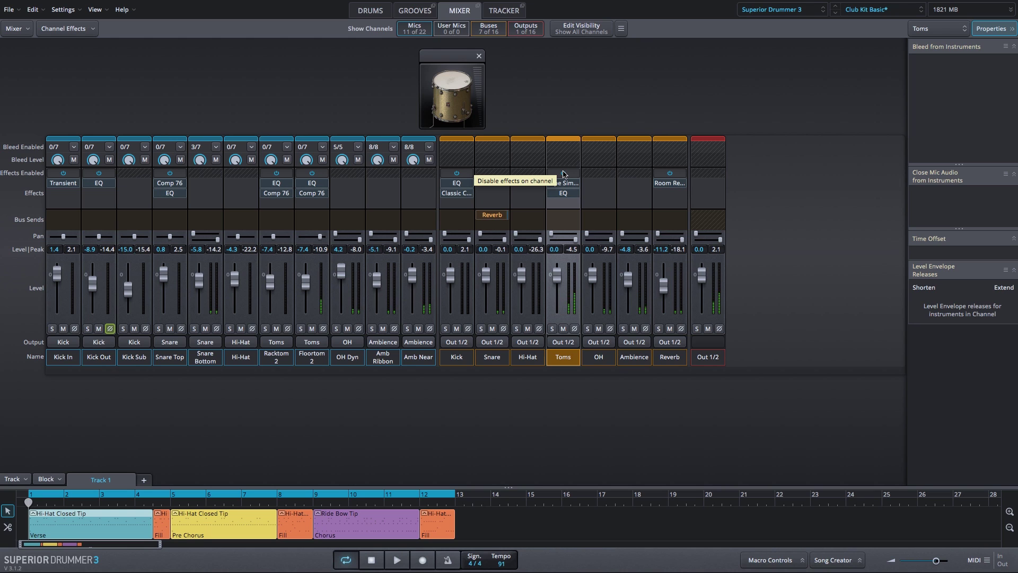
Select the Ambience bus and audition the track while viewing the drum kit and the mixer levels
left_click(634, 357)
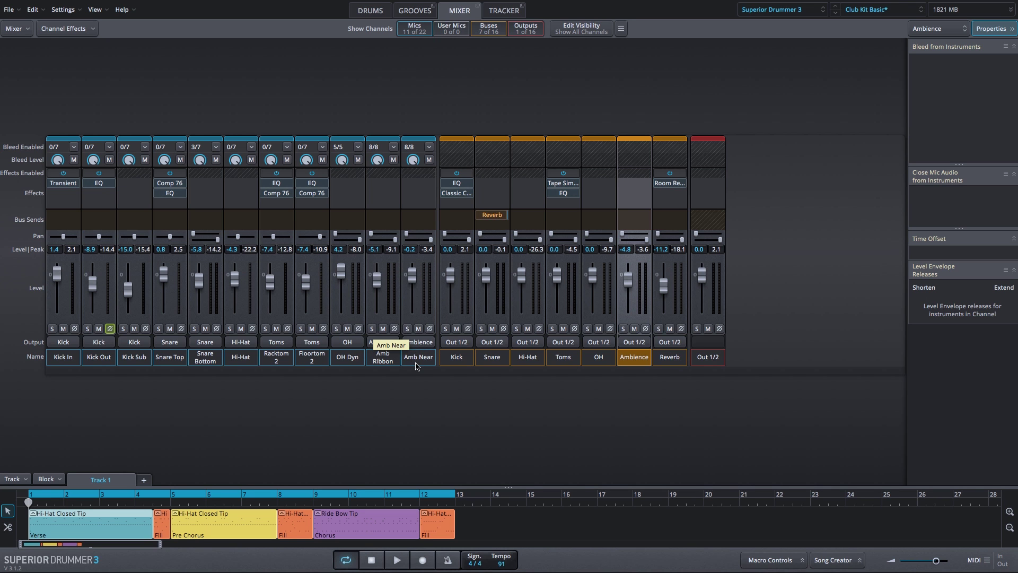
left_click(371, 10)
key("space")
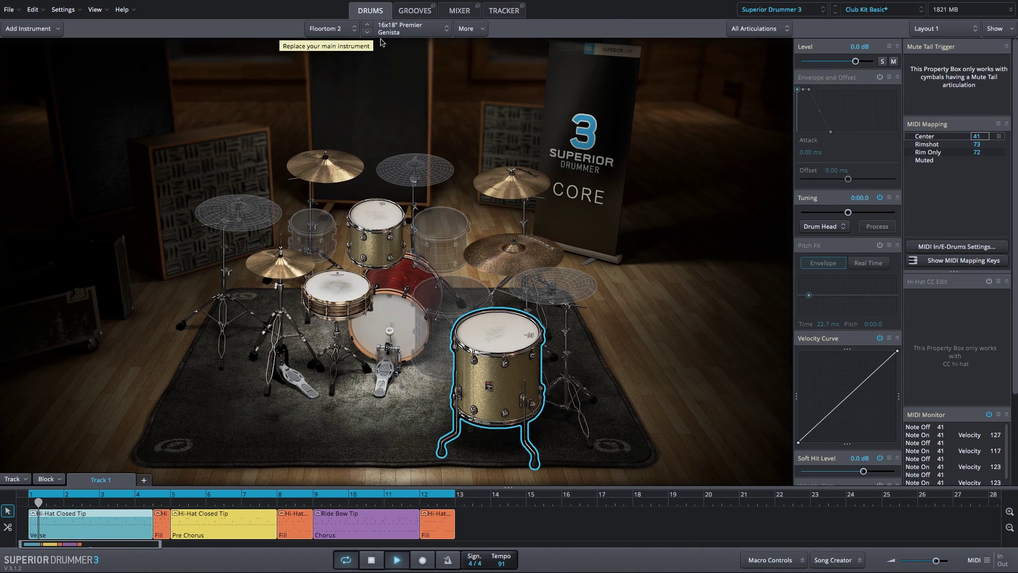
left_click(460, 10)
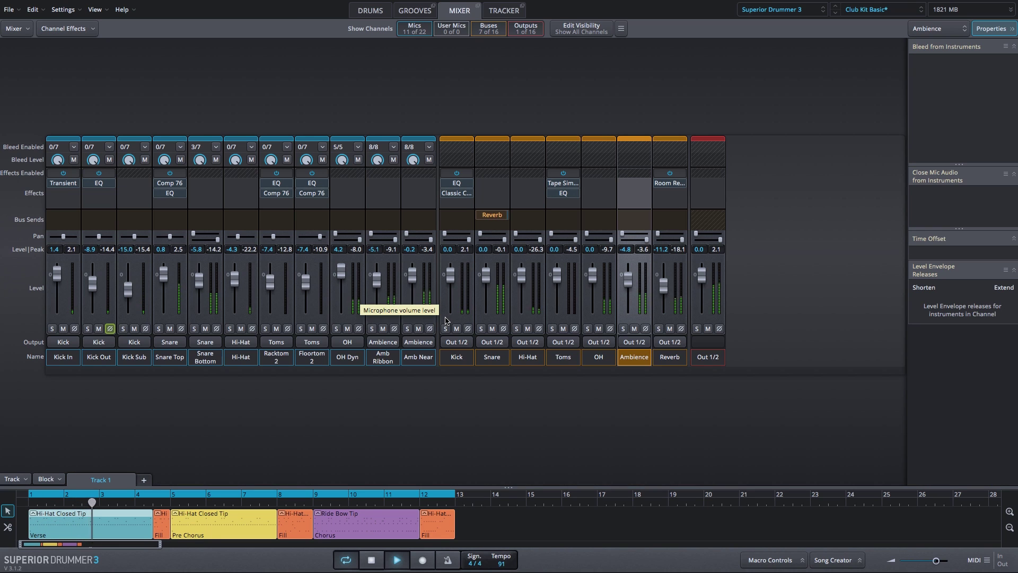
key("space")
Insert a Compressor/Limiter on the Ambience bus and set its ratio to 7.70:1
left_click(636, 186)
mouse_move(644, 208)
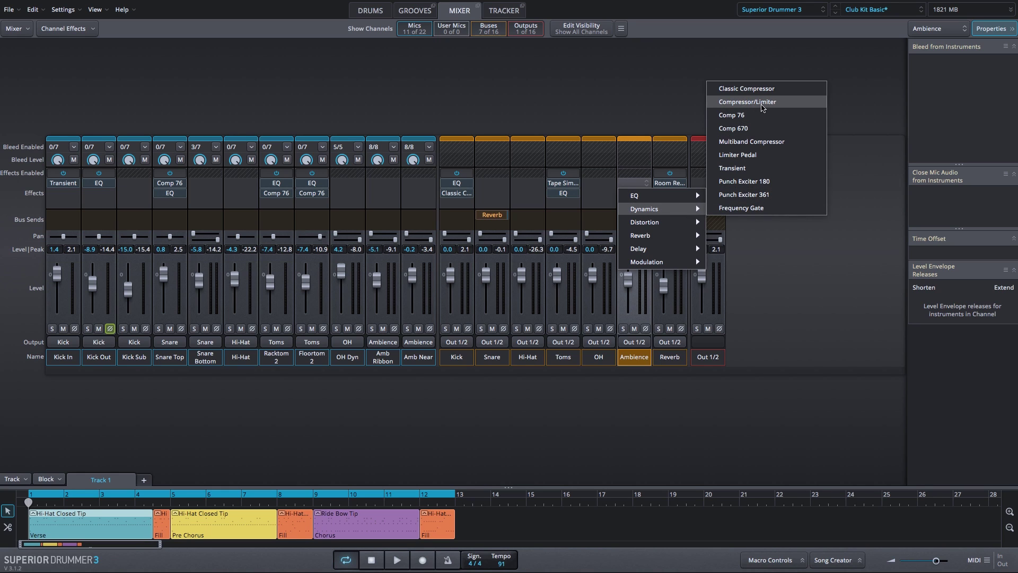
left_click(762, 104)
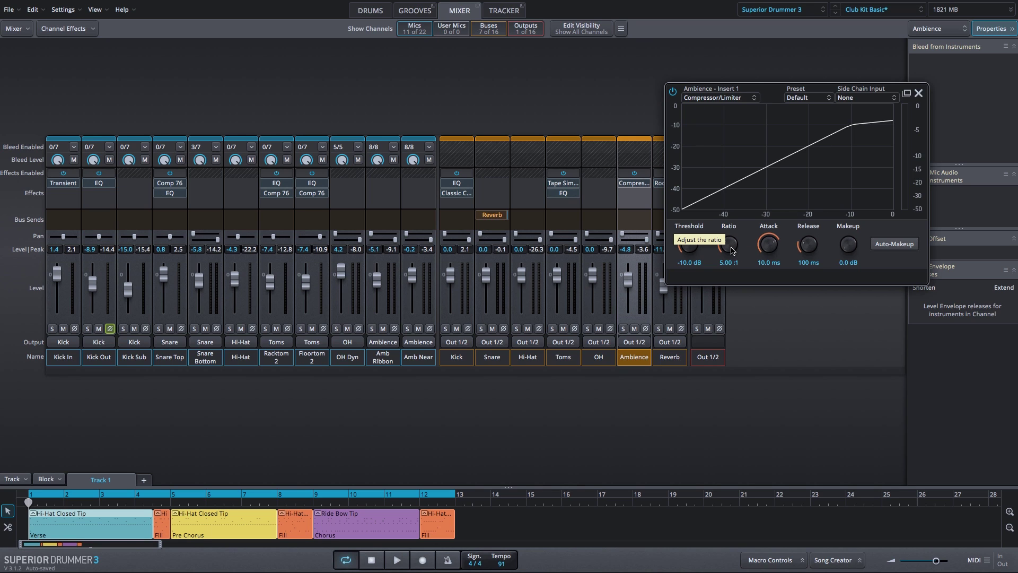
left_click_drag(732, 250, 733, 241)
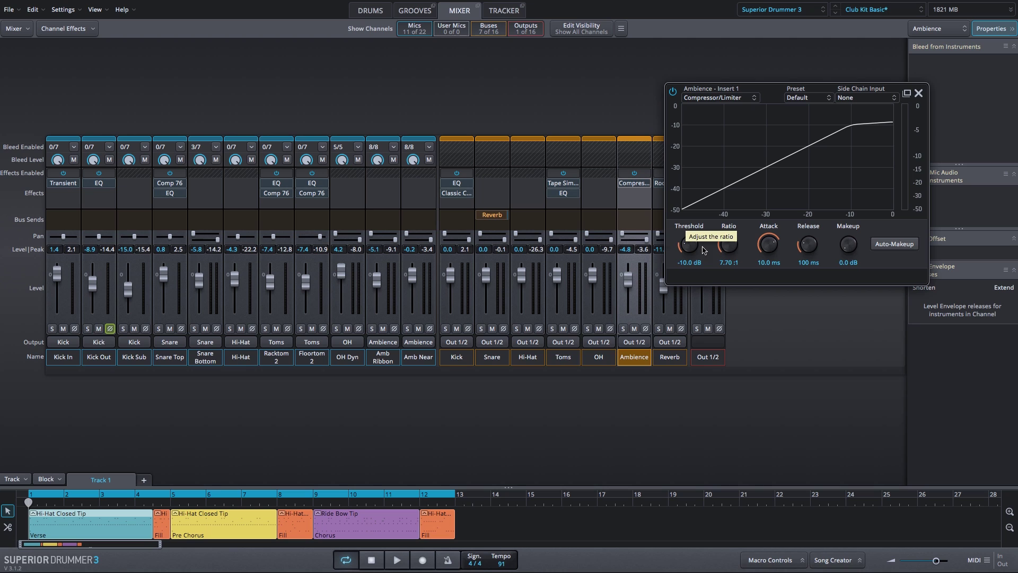
Solo the Ambience bus and, during playback, set the compressor threshold to -36.2 dB and lower the Amb Near mic to -12.5 dB
left_click(623, 329)
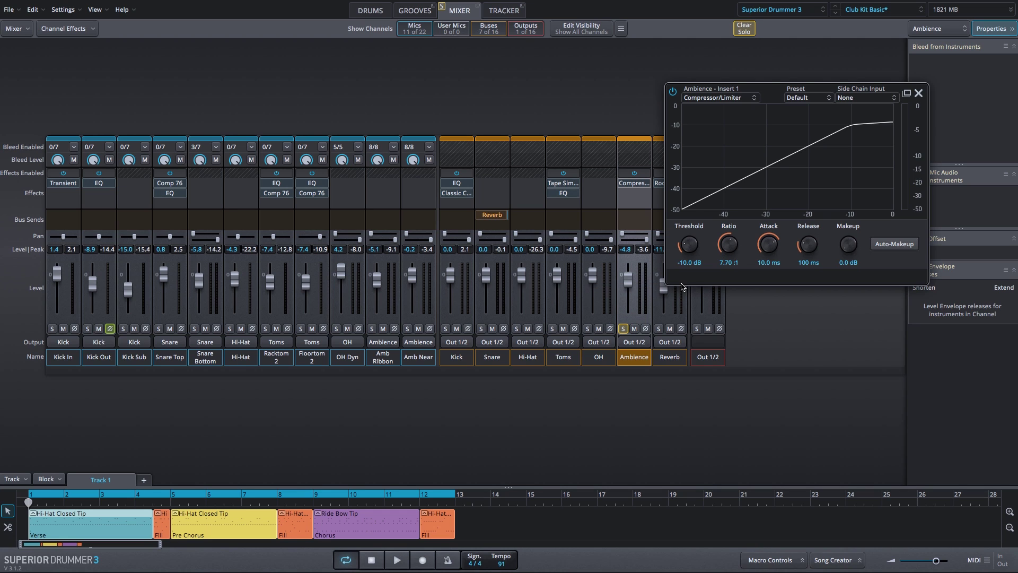
key("space")
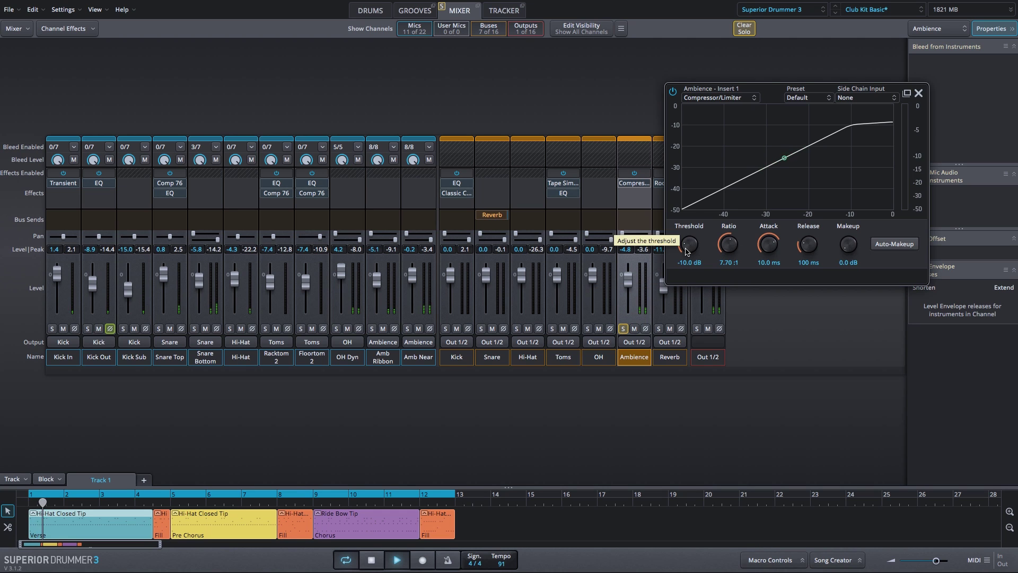
left_click_drag(688, 245, 715, 208)
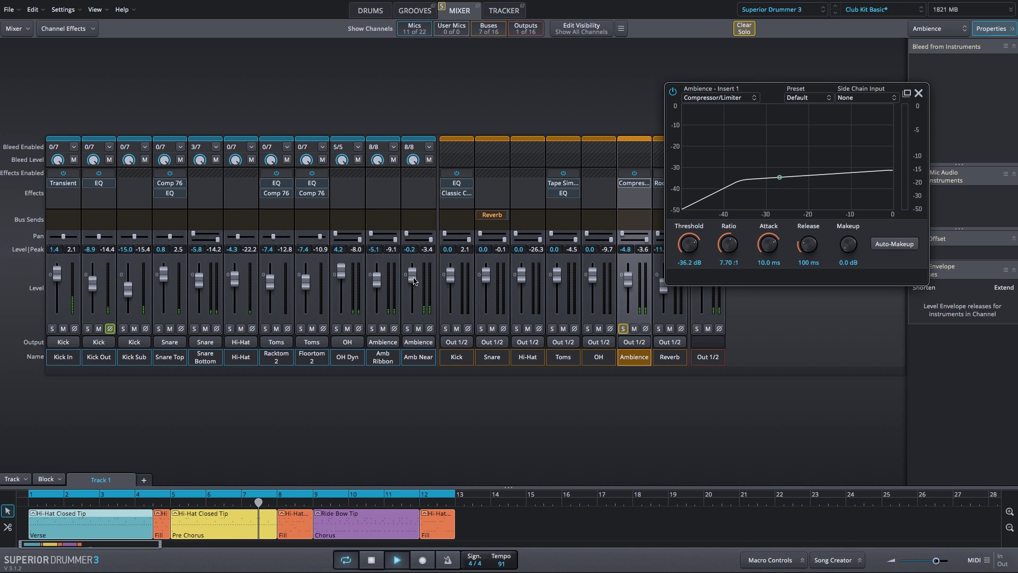
left_click_drag(414, 278, 416, 292)
Fine-tune the Ambience compressor's threshold to -36.6 dB and set its makeup gain to 8.1 dB
scroll(686, 246, "up", 1)
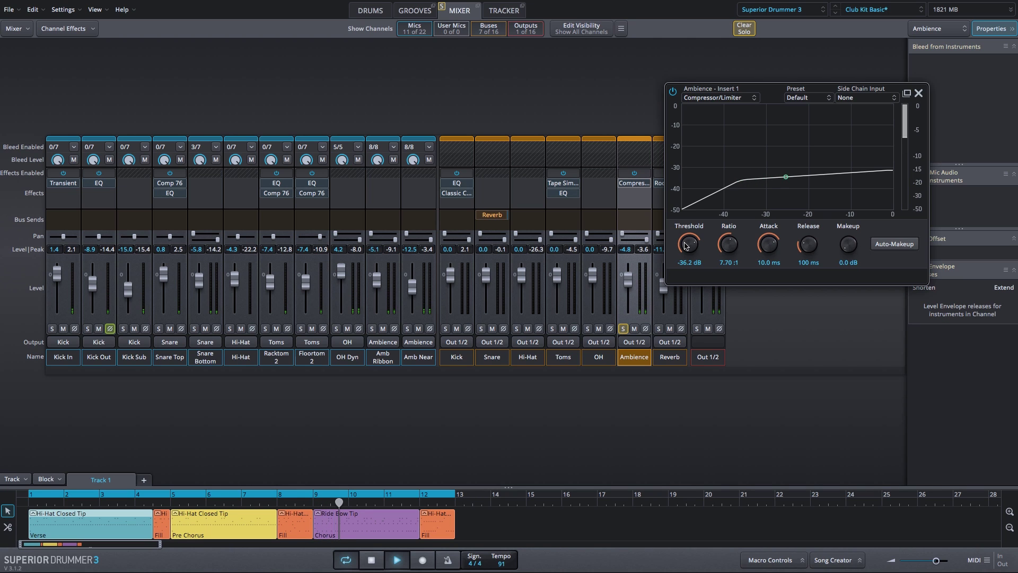
scroll(686, 245, "up", 1)
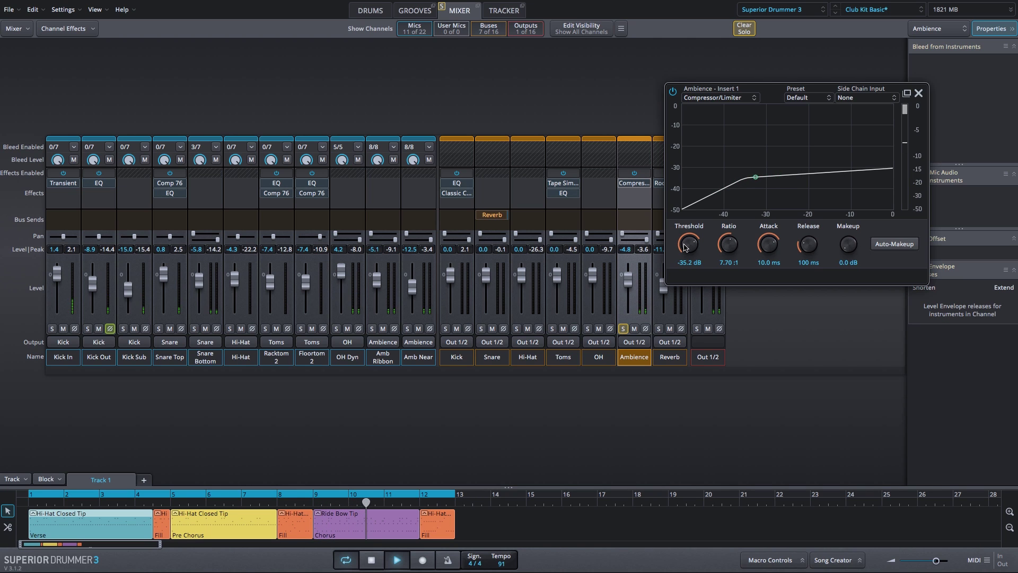
scroll(686, 246, "down", 3)
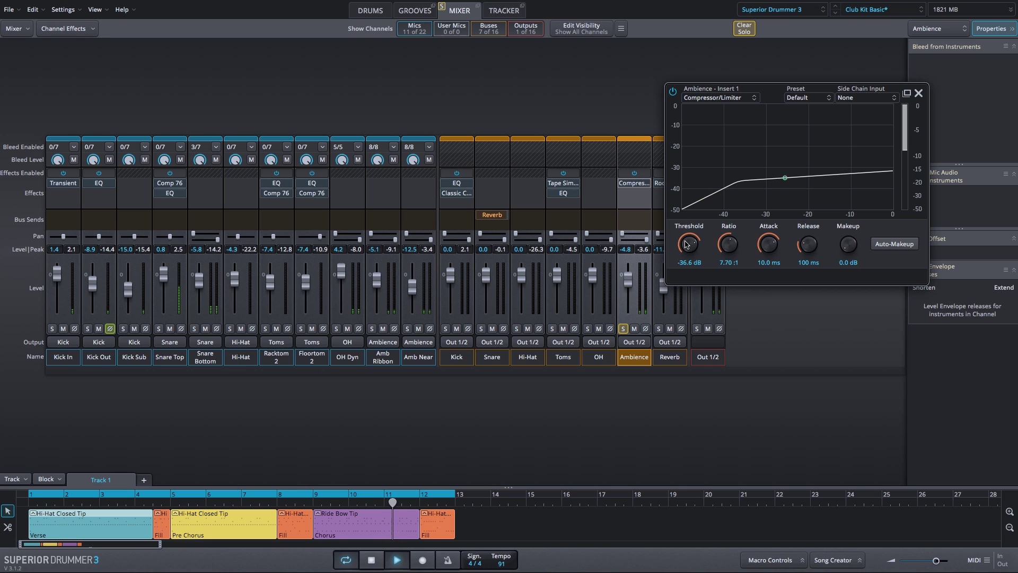
left_click_drag(848, 245, 853, 214)
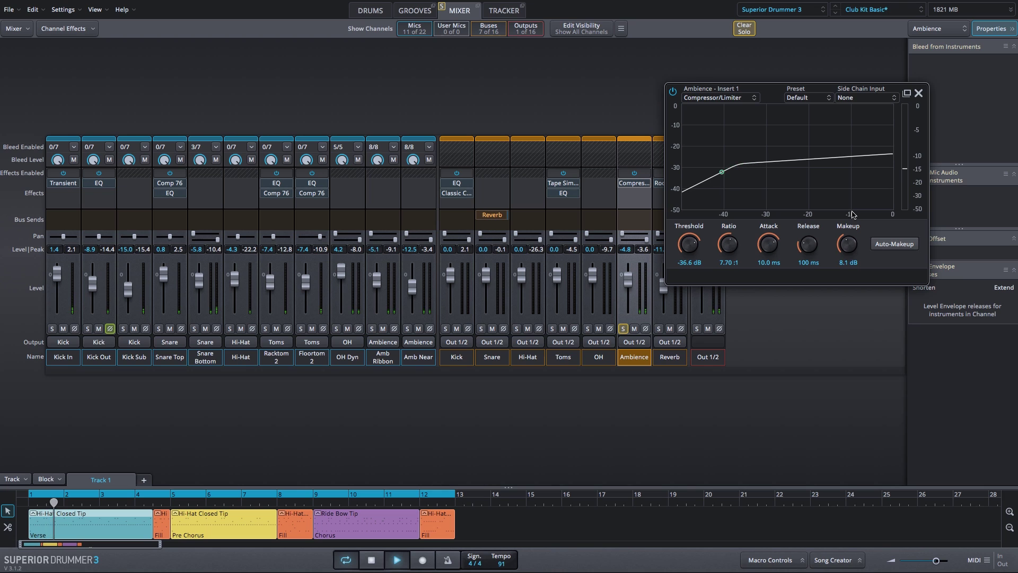
Compare the soloed ambience with the Compressor/Limiter bypassed and enabled
left_click(675, 93)
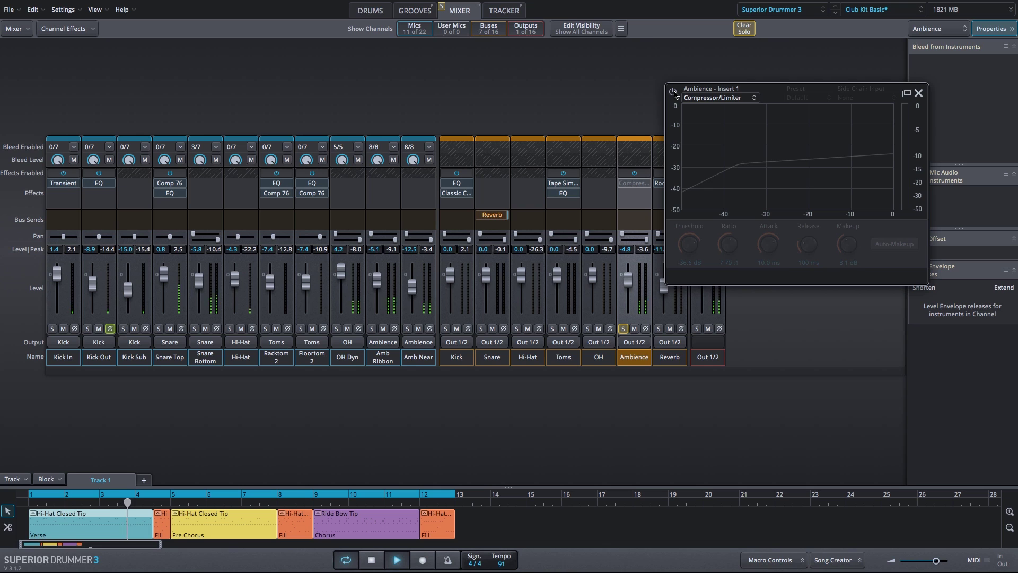
left_click(674, 94)
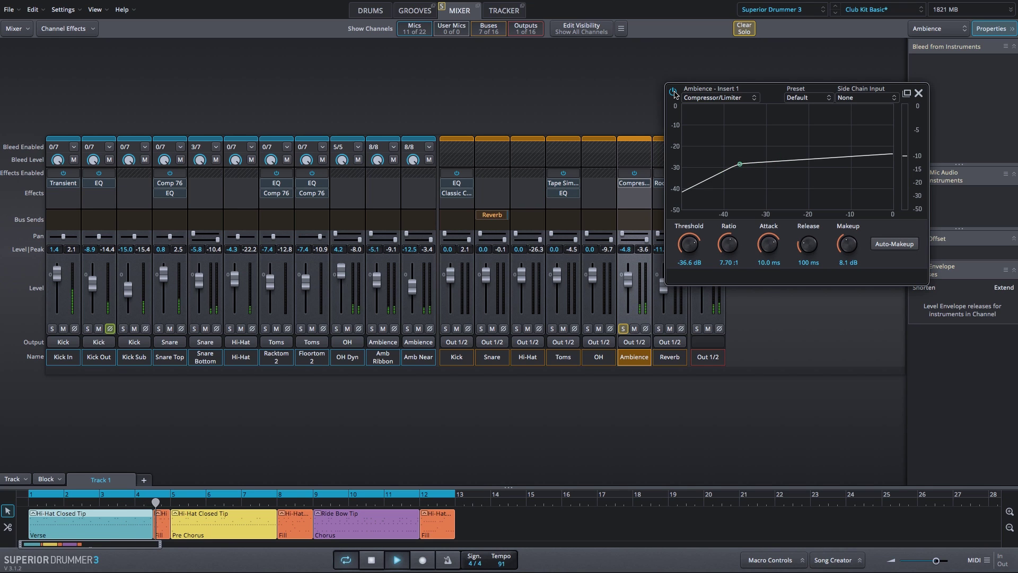
left_click(674, 93)
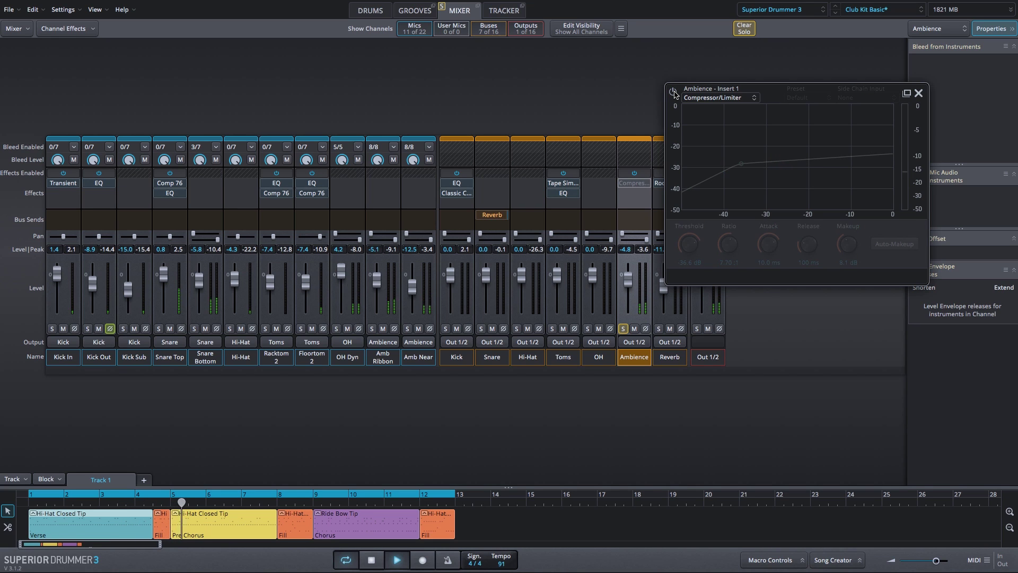
left_click(675, 93)
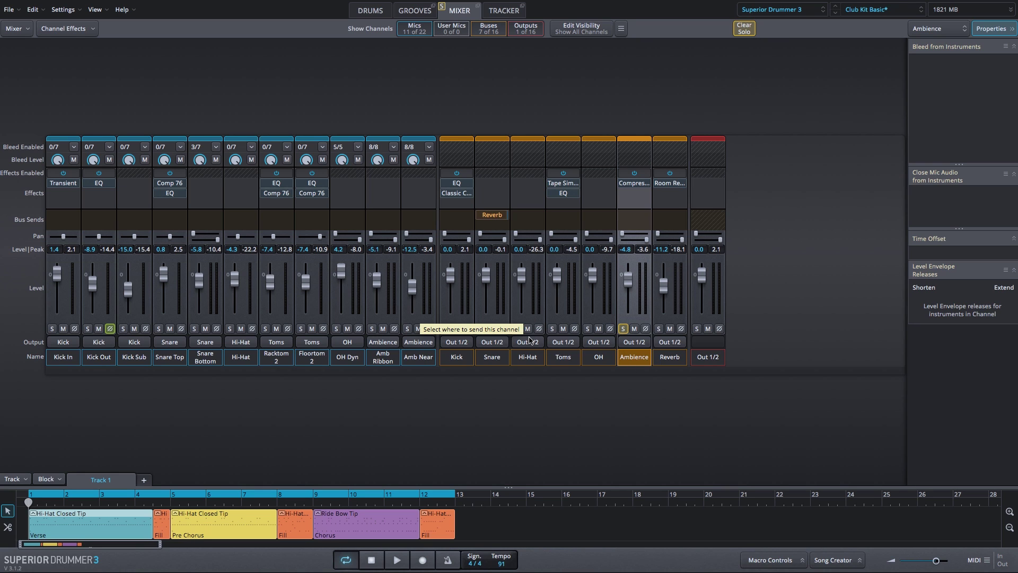
Compare the soloed ambience during playback with the Amb Near mic muted and unmuted
key("space")
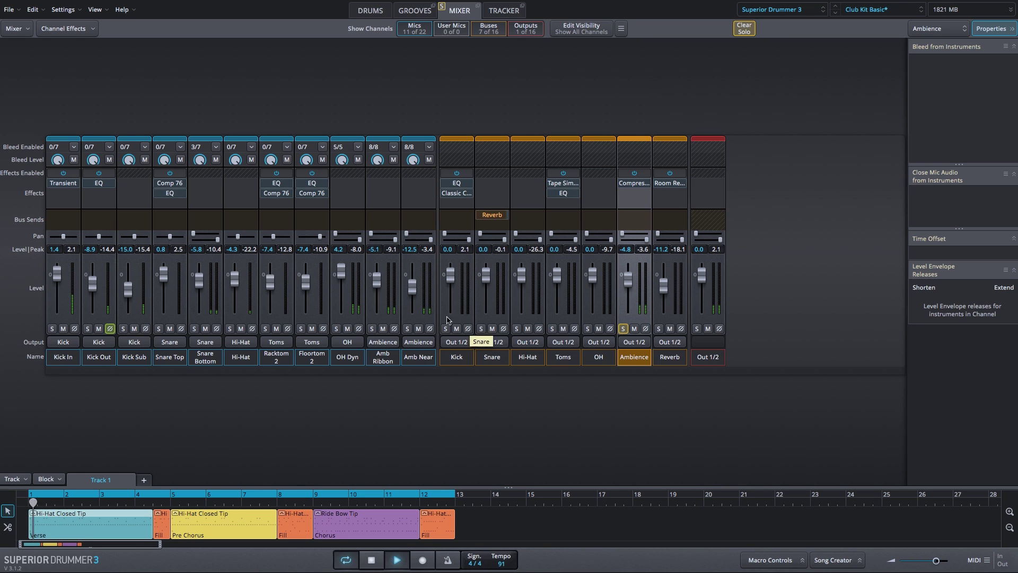
left_click(419, 330)
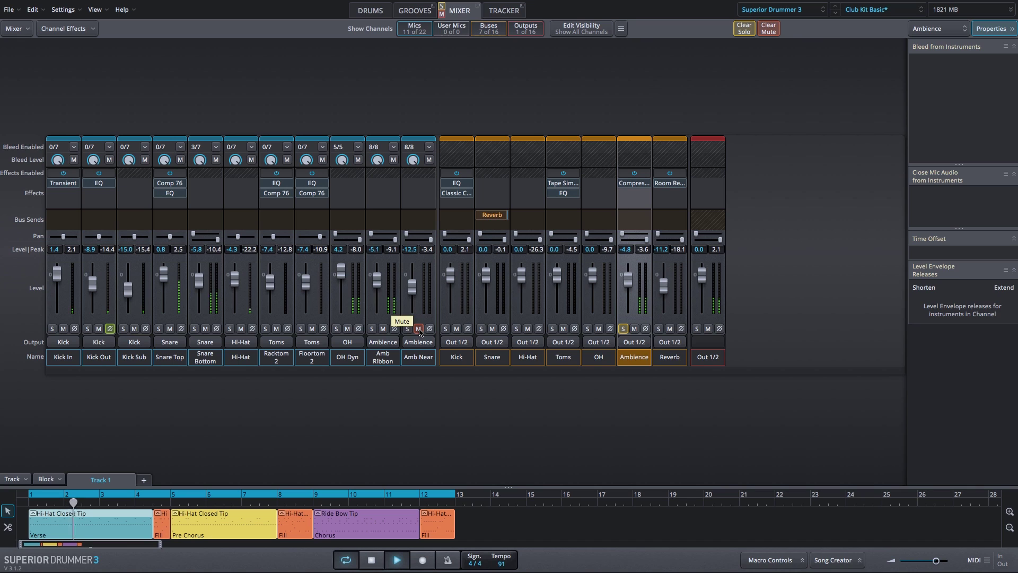
left_click(419, 330)
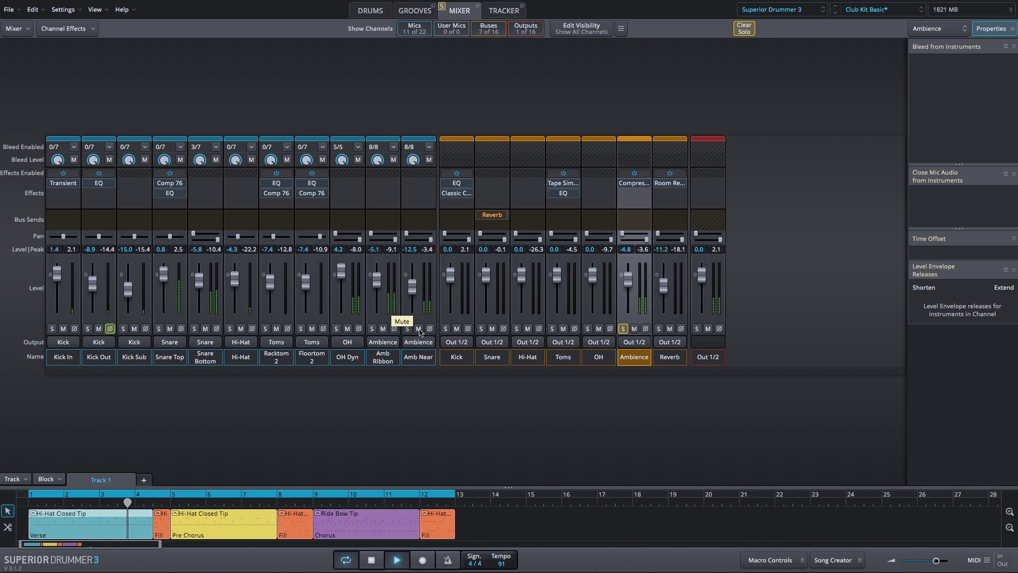
key("space")
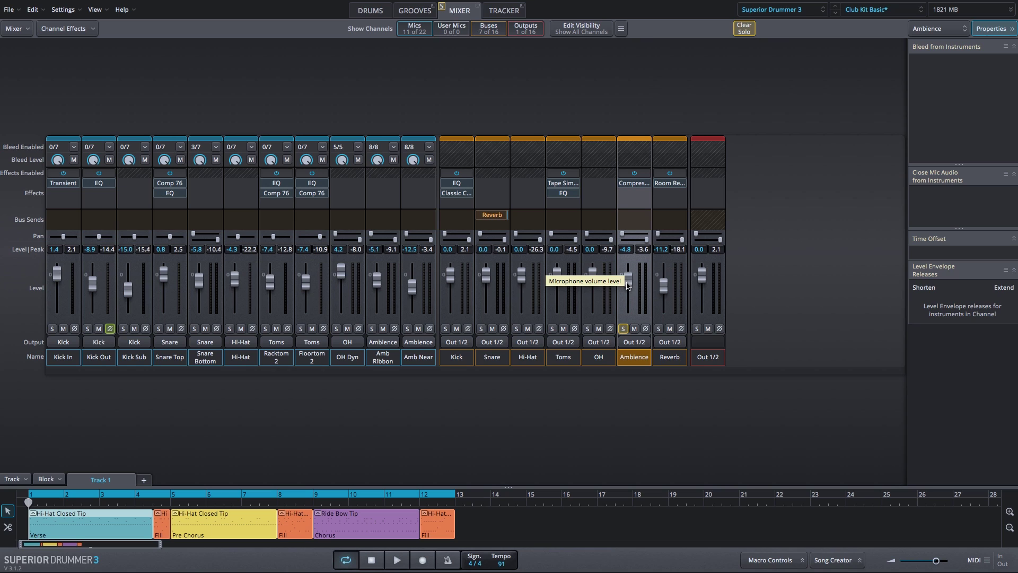
Unsolo the Ambience bus, set its level to -0.8 dB and compare the full mix with its effects disabled and enabled
left_click(623, 329)
key("space")
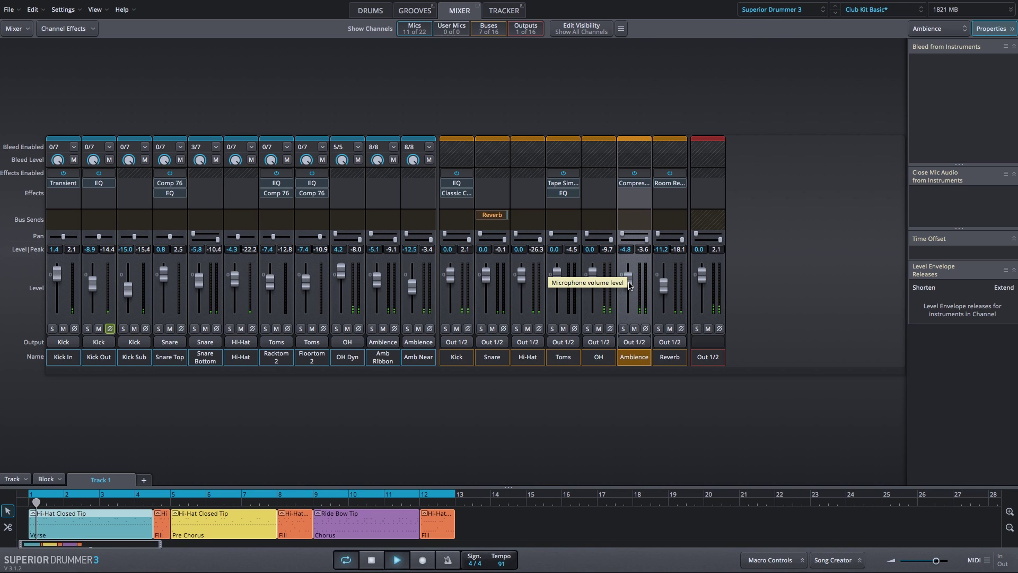
left_click(636, 174)
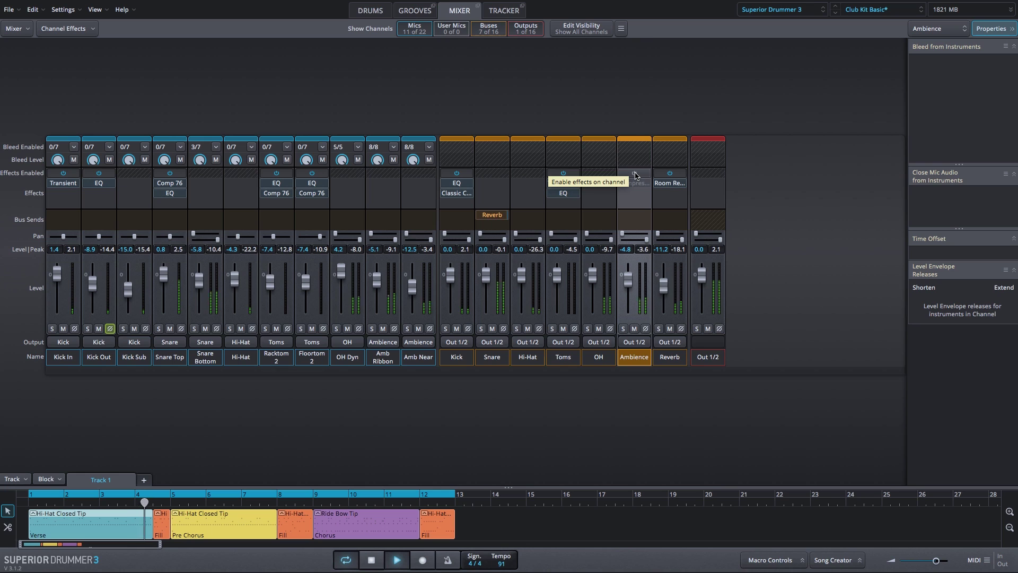
left_click(635, 174)
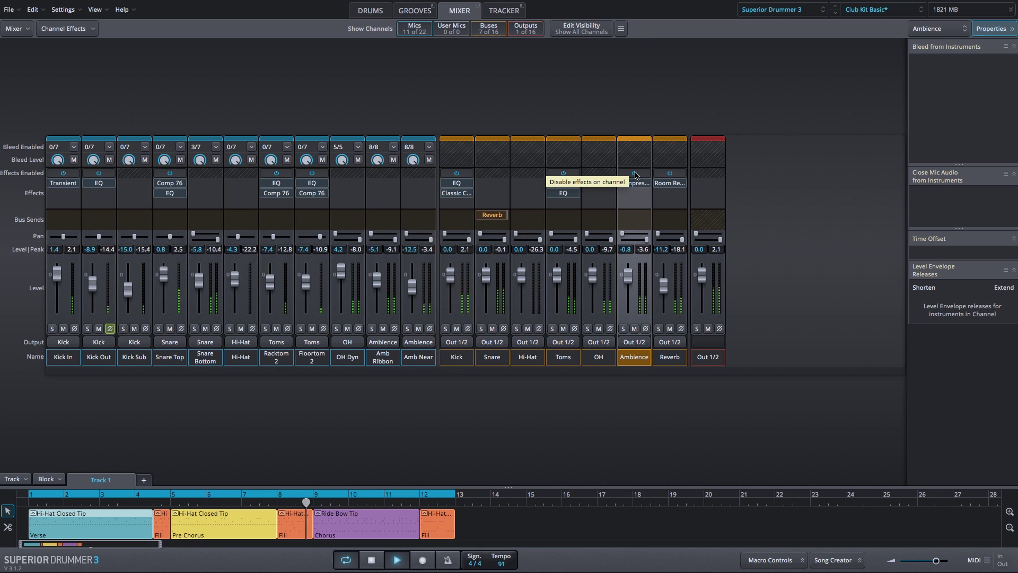
left_click(636, 174)
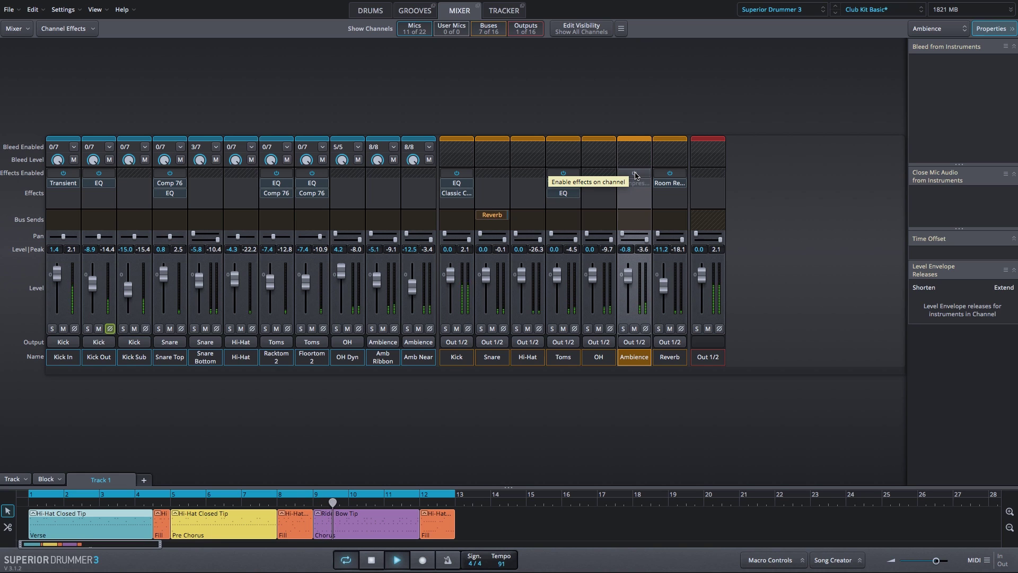
left_click(636, 174)
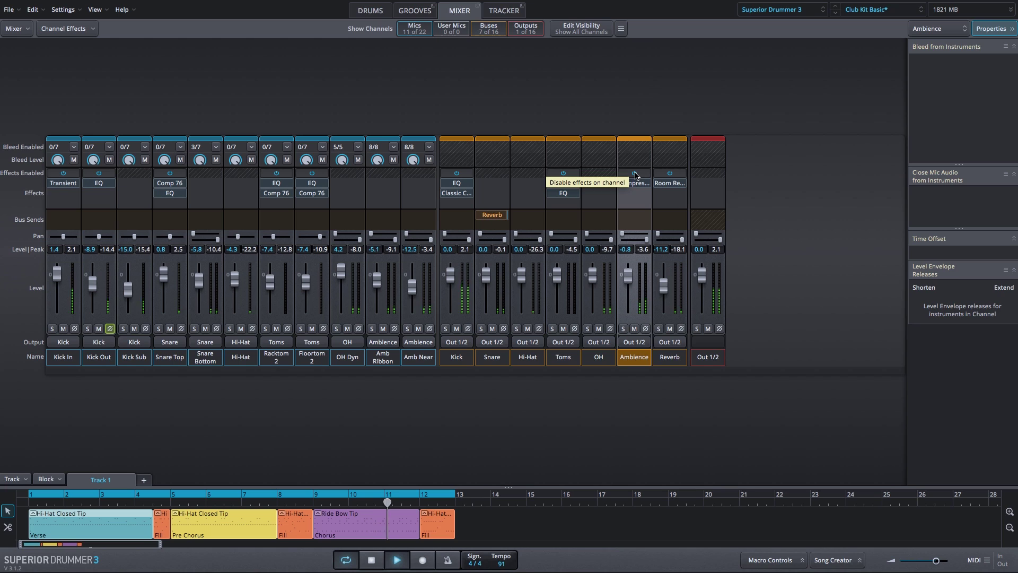
key("space")
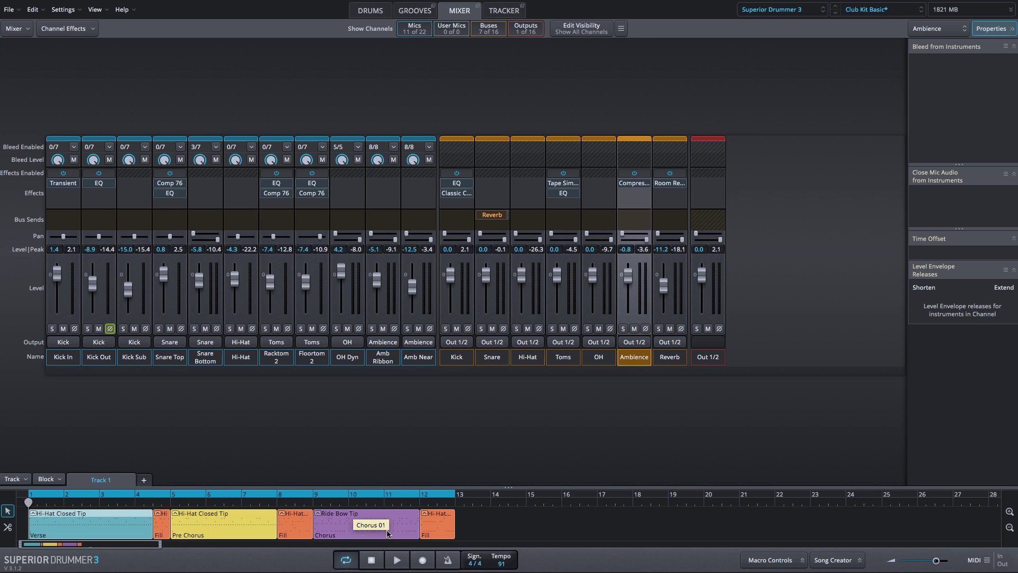
Set the ride cymbal's level to -3.5 dB in the drum view
left_click(371, 11)
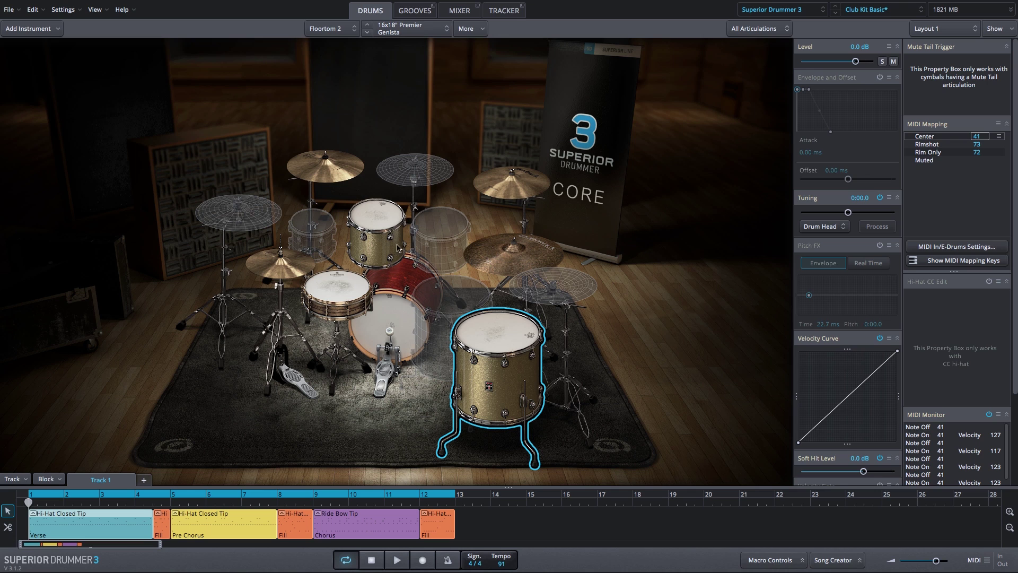
left_click(495, 262)
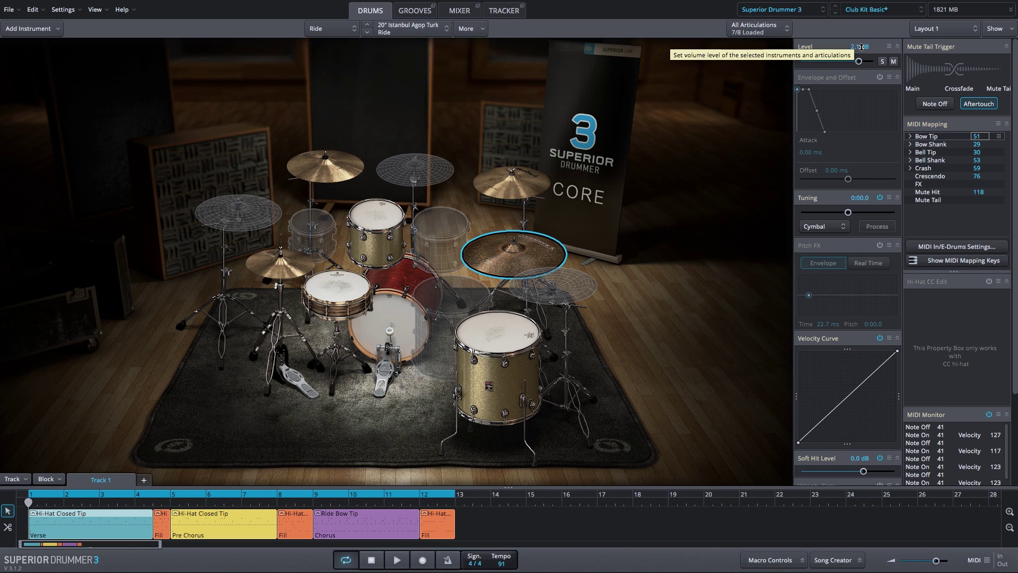
scroll(861, 47, "down", 5)
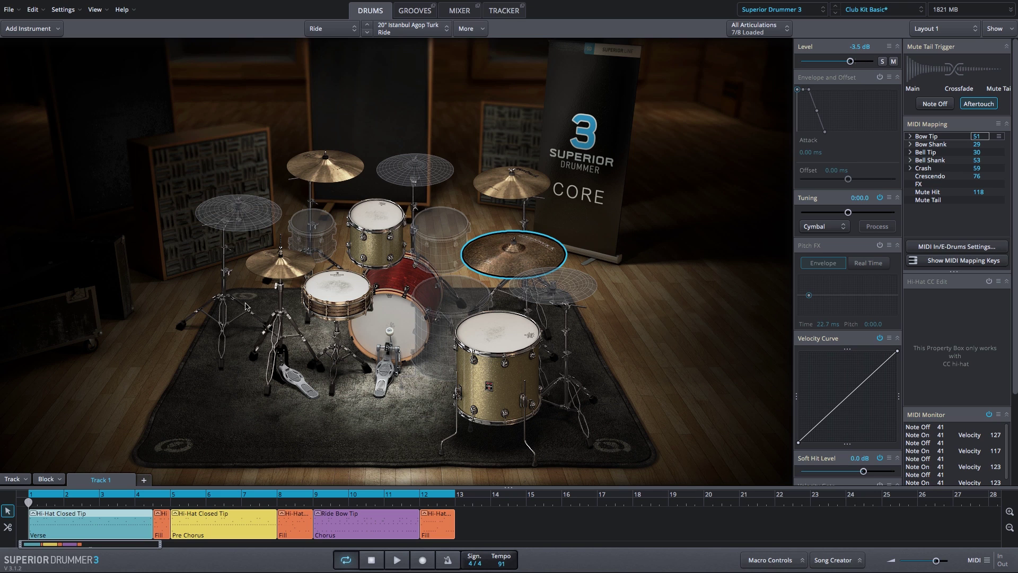
Set the hi-hat's level to -1 dB
left_click(270, 271)
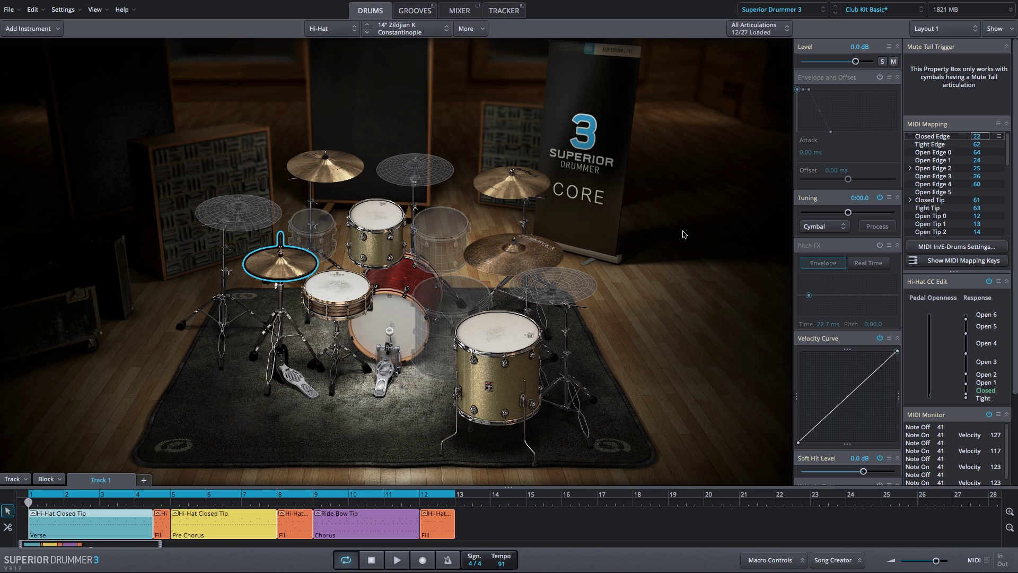
double_click(857, 47)
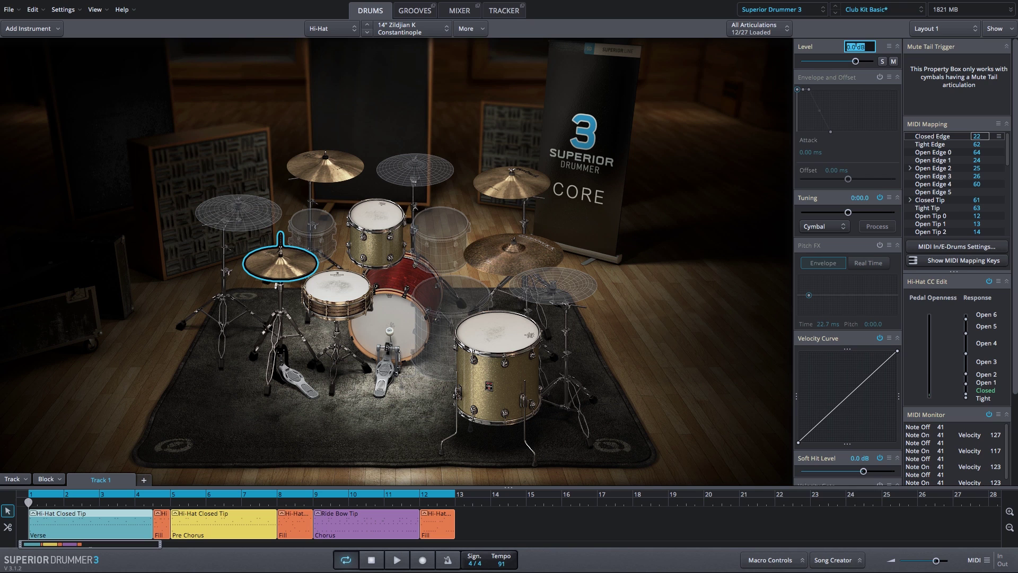
type("-1")
key("Return")
Return to the mixer and audition the rebalanced cymbals while switching the Ambience bus effects off and on
left_click(461, 13)
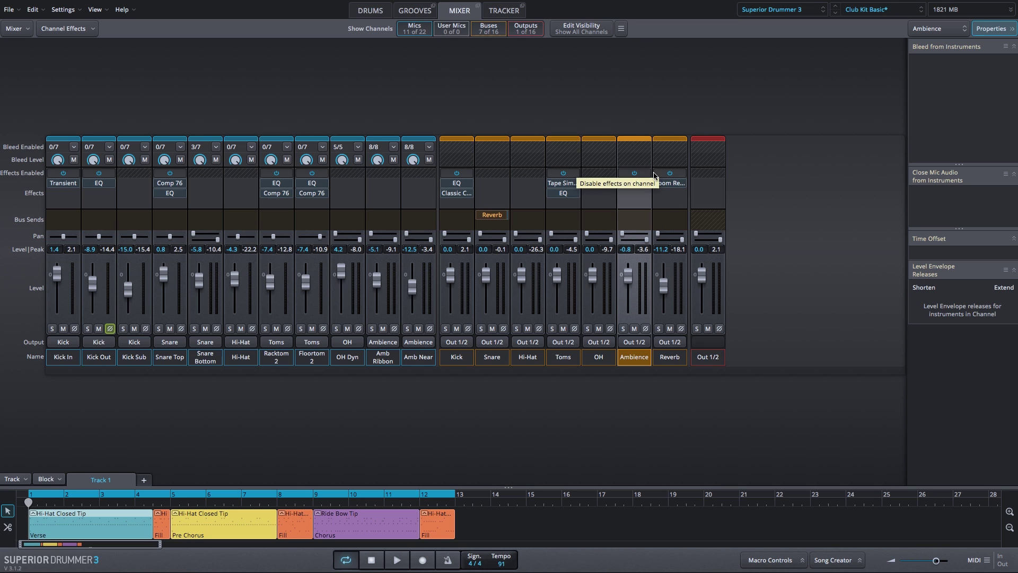
left_click(634, 174)
key("space")
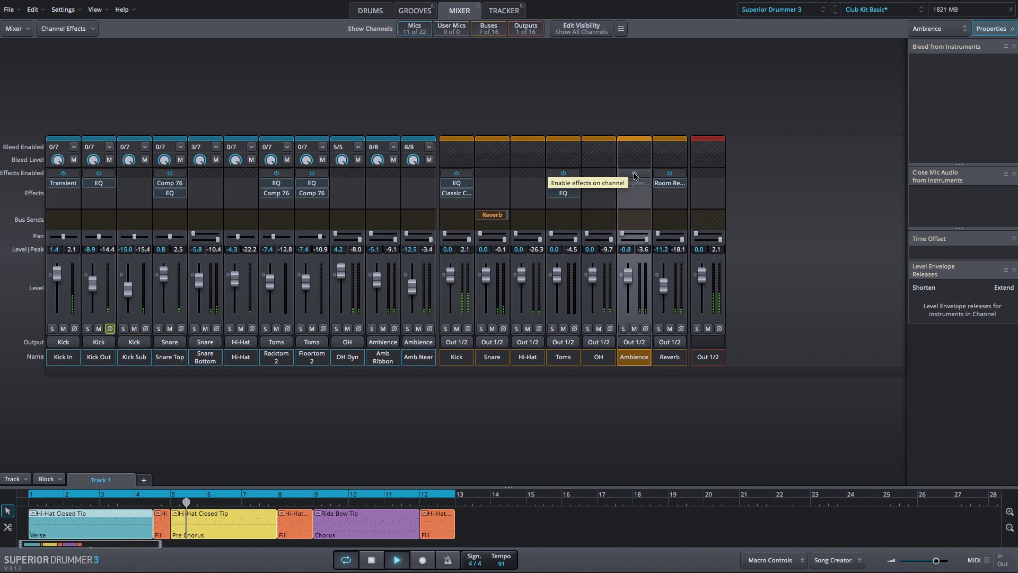
left_click(634, 174)
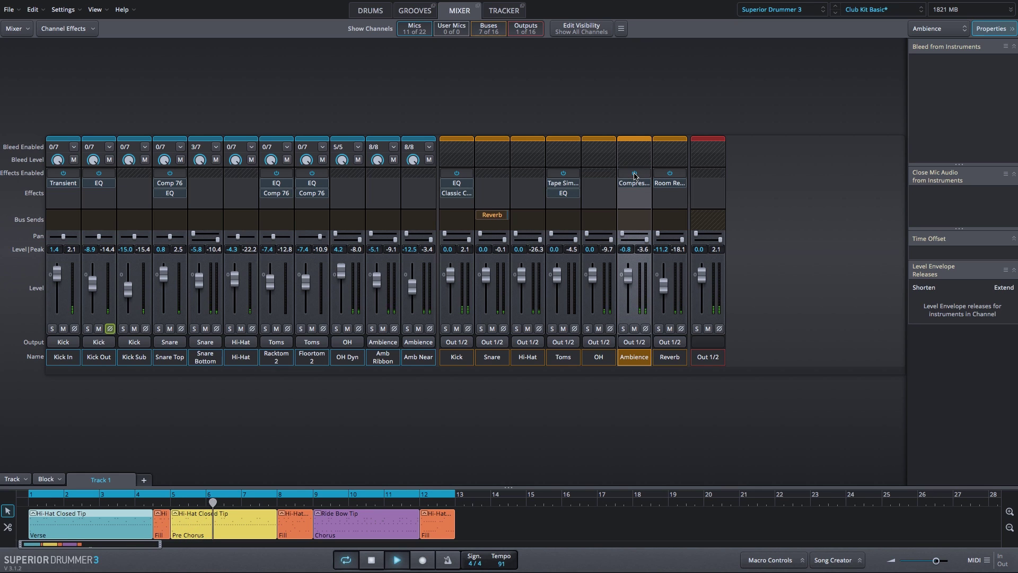
left_click(635, 174)
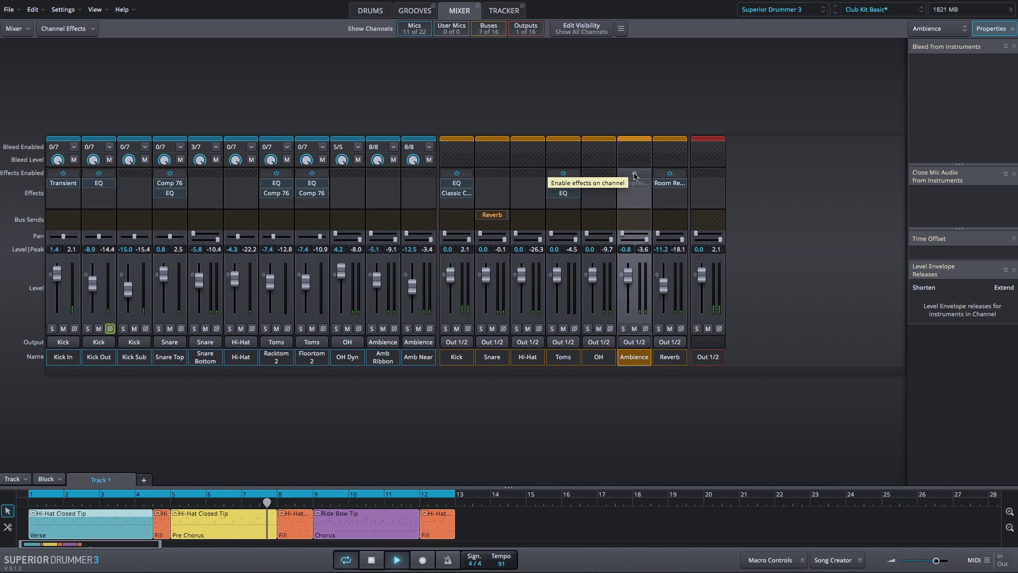
left_click(635, 174)
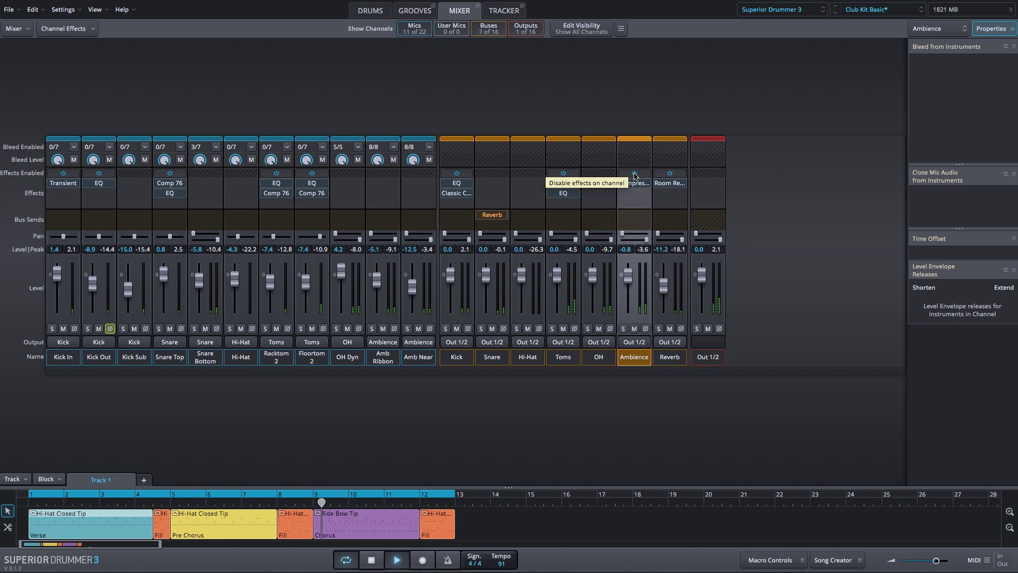
left_click(635, 174)
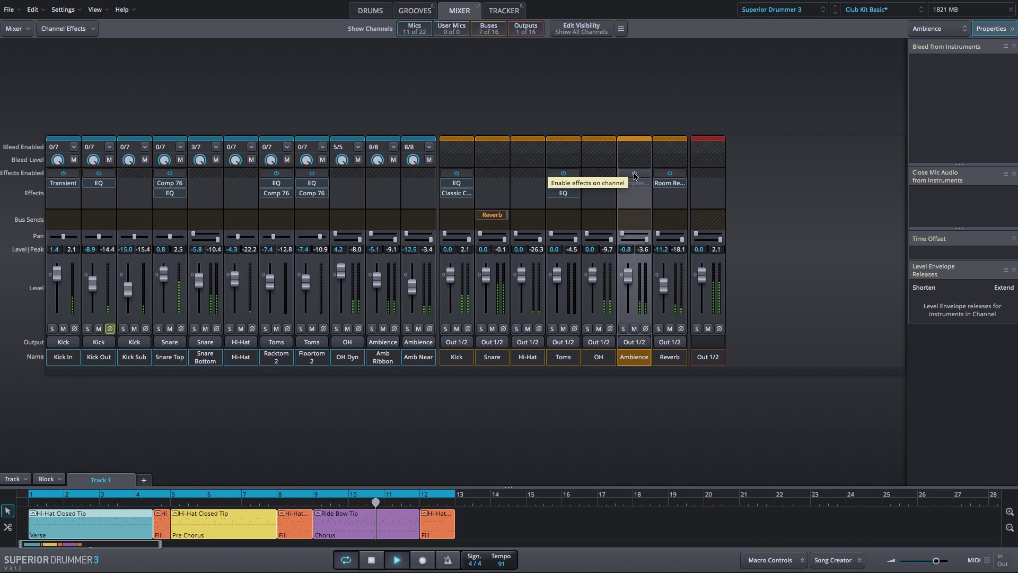
left_click(635, 174)
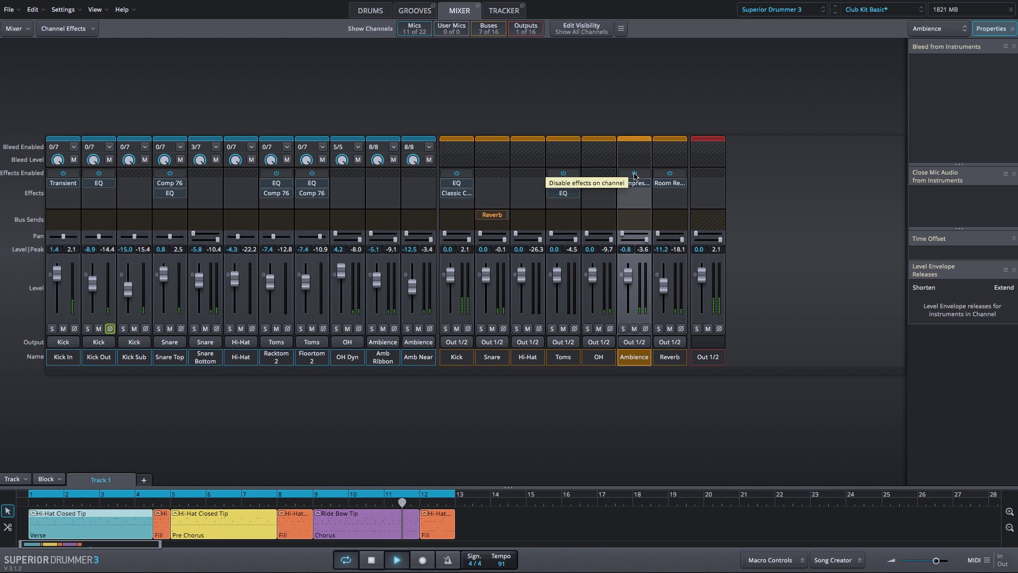
key("space")
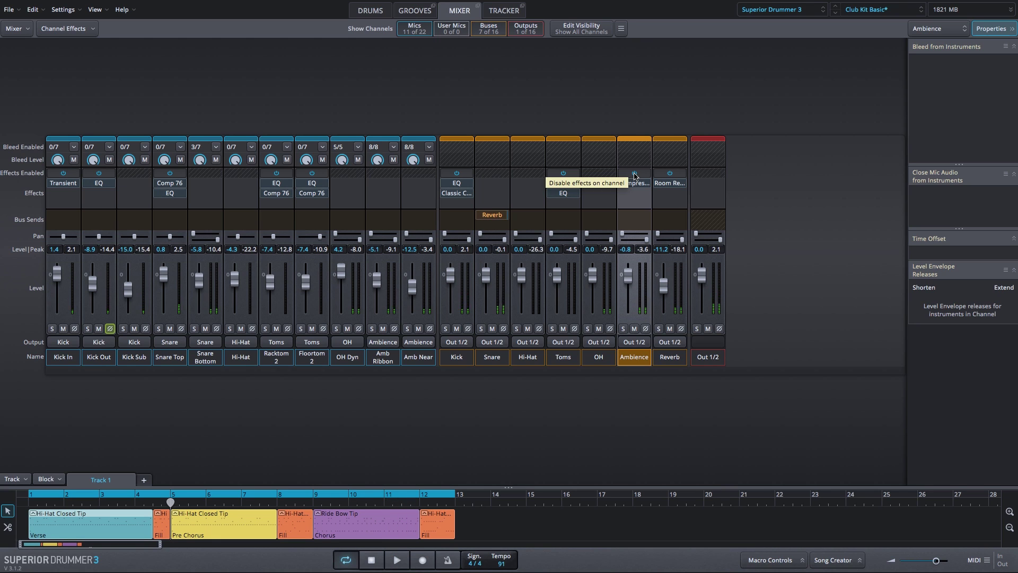
Solo and audition the Reverb bus with its Room Reverb settings open, and set the Snare bus's Reverb send to -6.0 dB
left_click(671, 362)
mouse_move(499, 215)
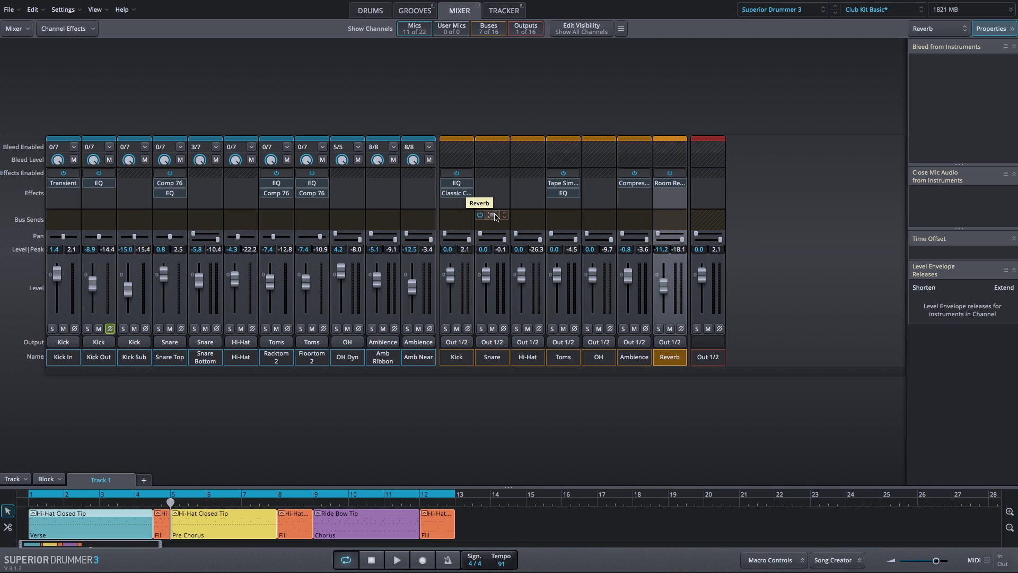
left_click(493, 215)
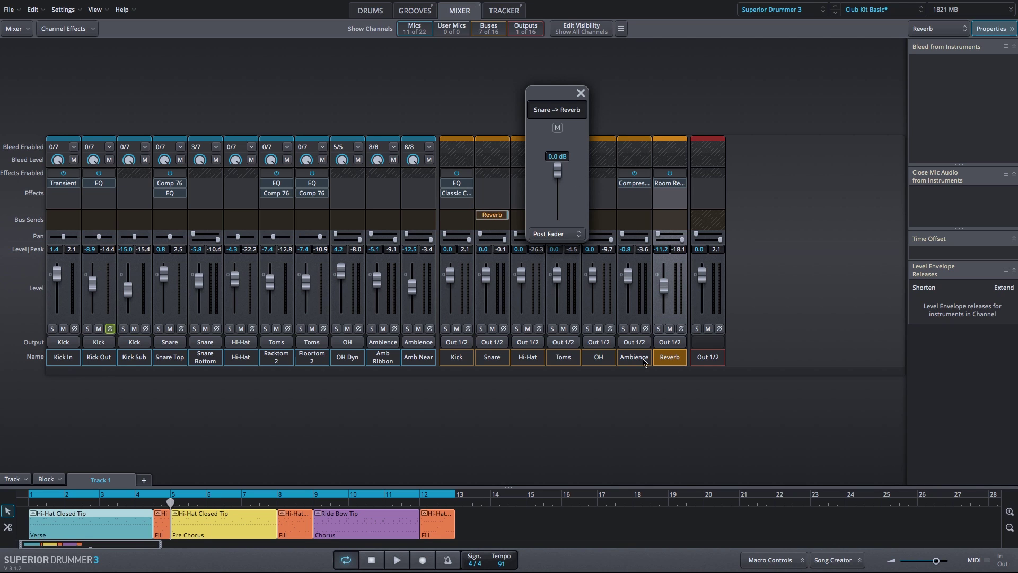
left_click(659, 329)
mouse_move(670, 186)
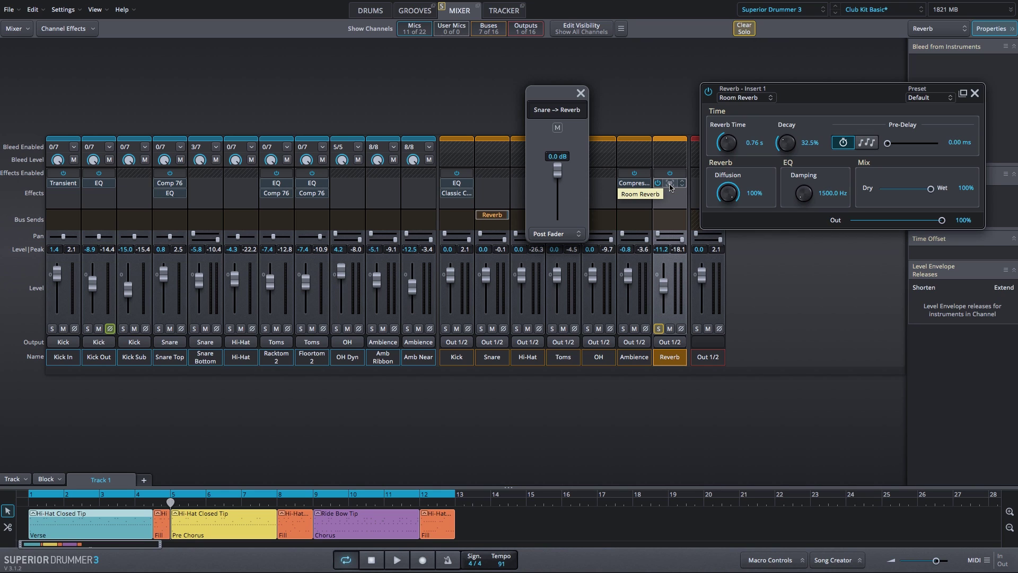
key("space")
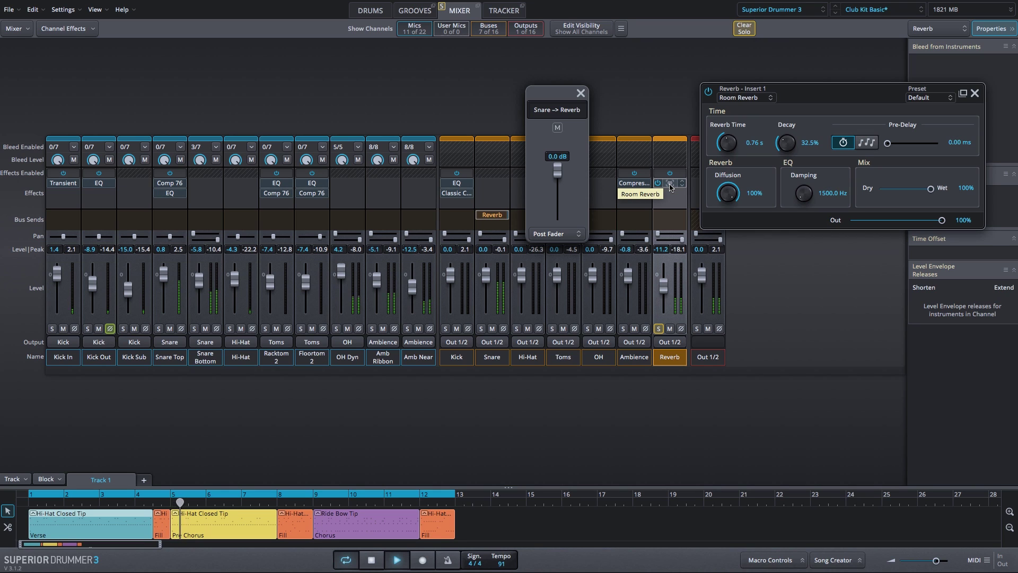
key("space")
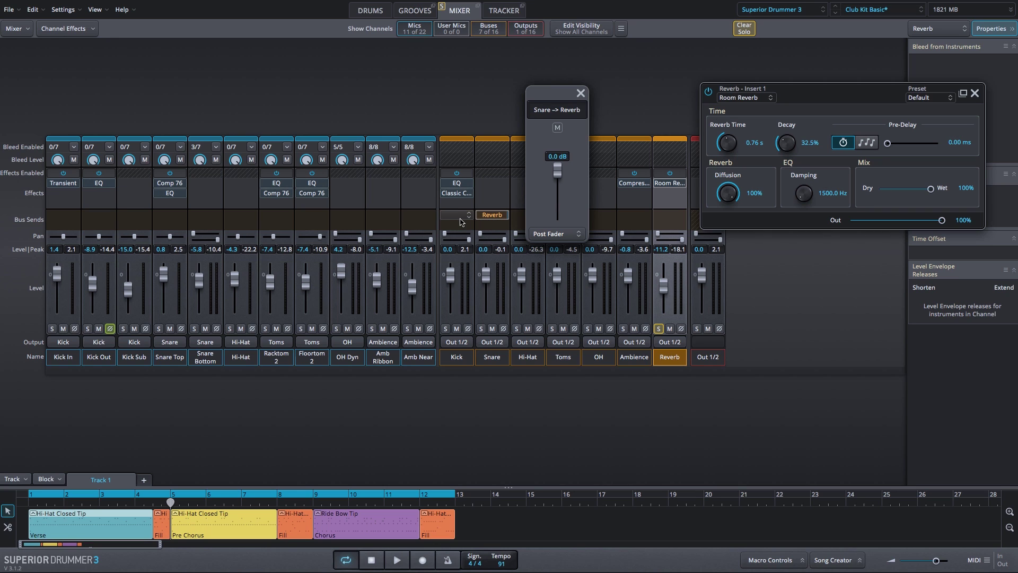
left_click_drag(563, 158, 562, 158)
Send the Kick bus to the Reverb bus at -8.0 dB, close both send windows and audition the soloed reverb
left_click(454, 215)
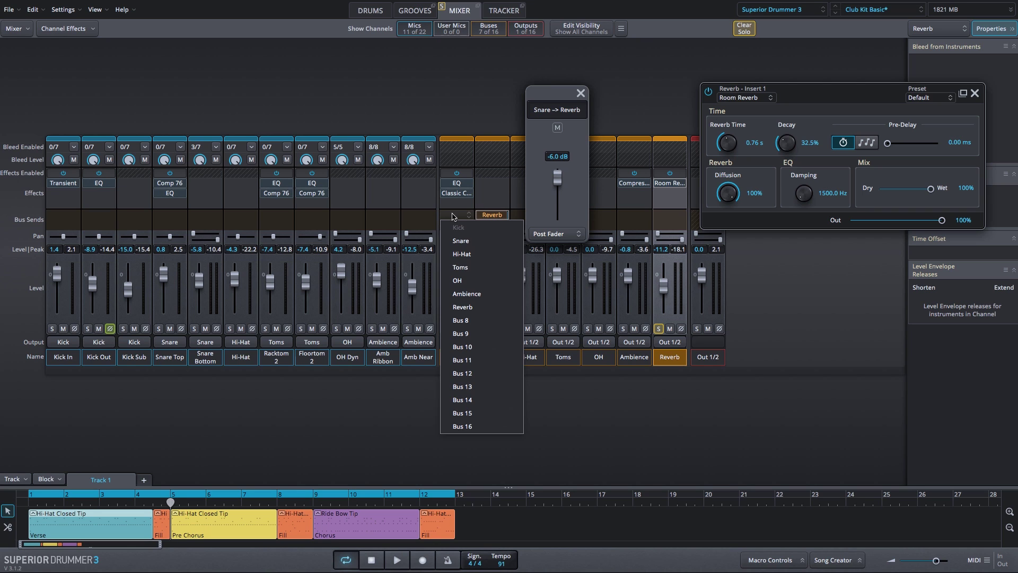
left_click(464, 307)
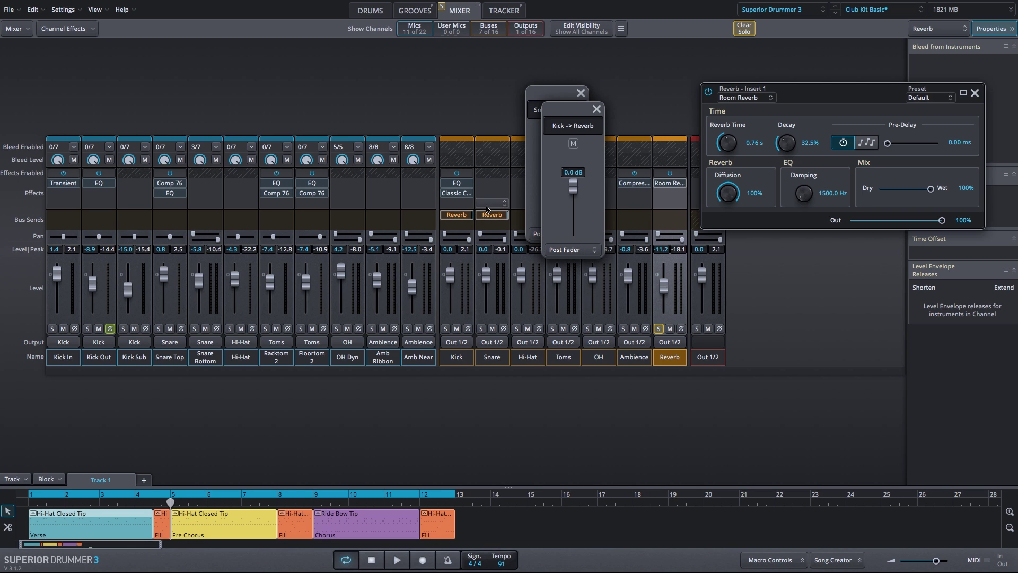
scroll(577, 172, "down", 7)
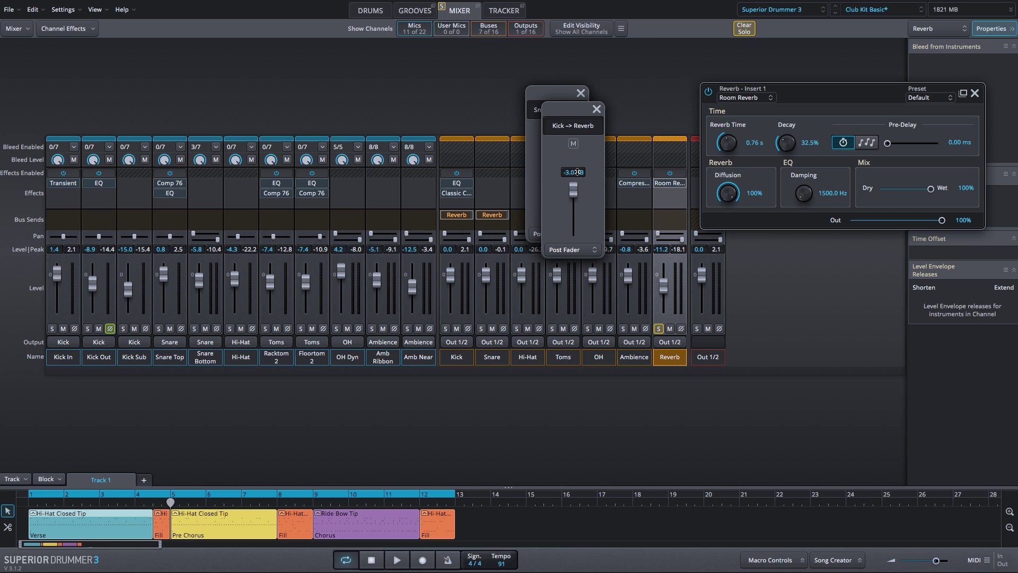
scroll(578, 172, "down", 1)
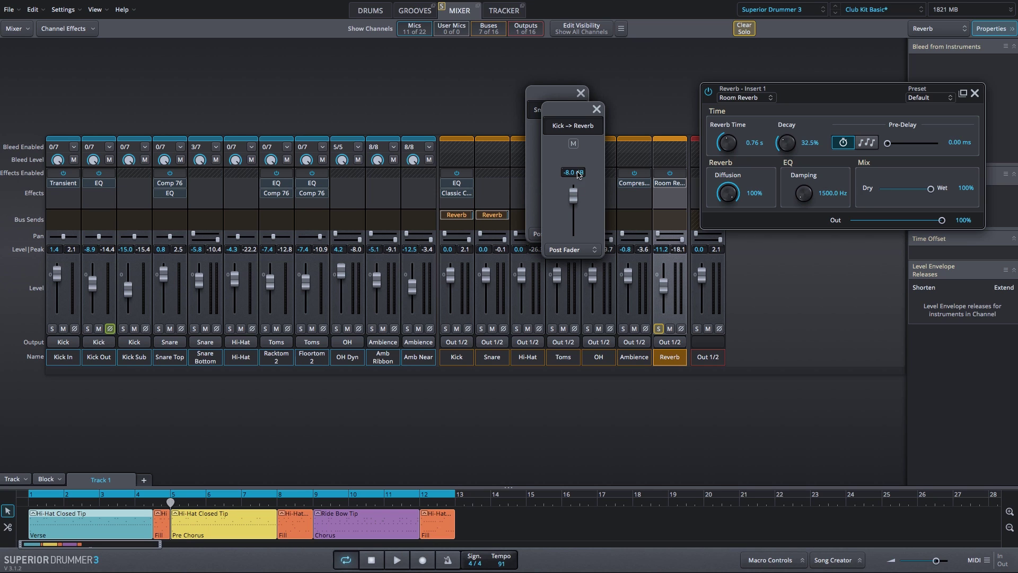
left_click(597, 108)
left_click(580, 92)
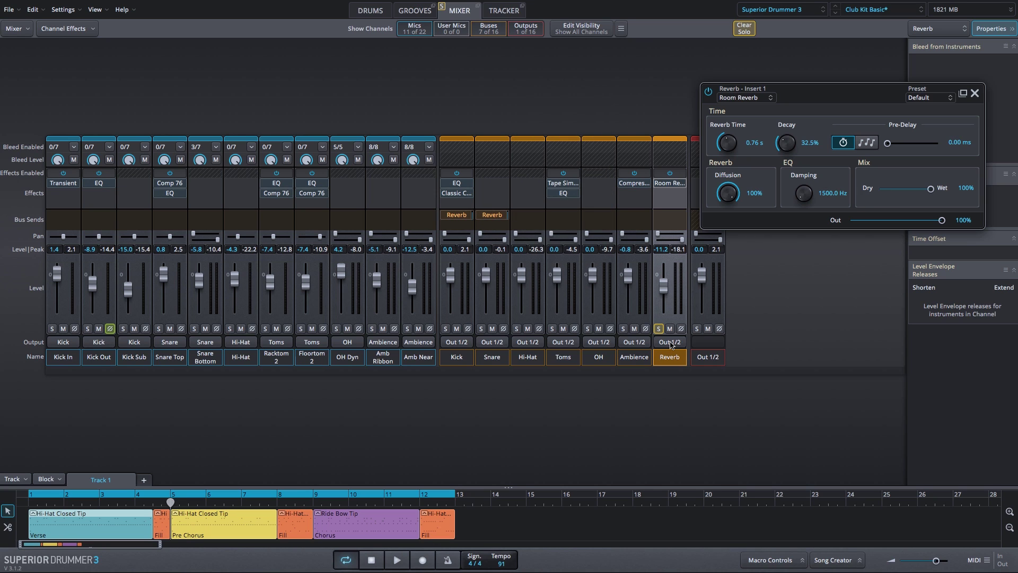
key("space")
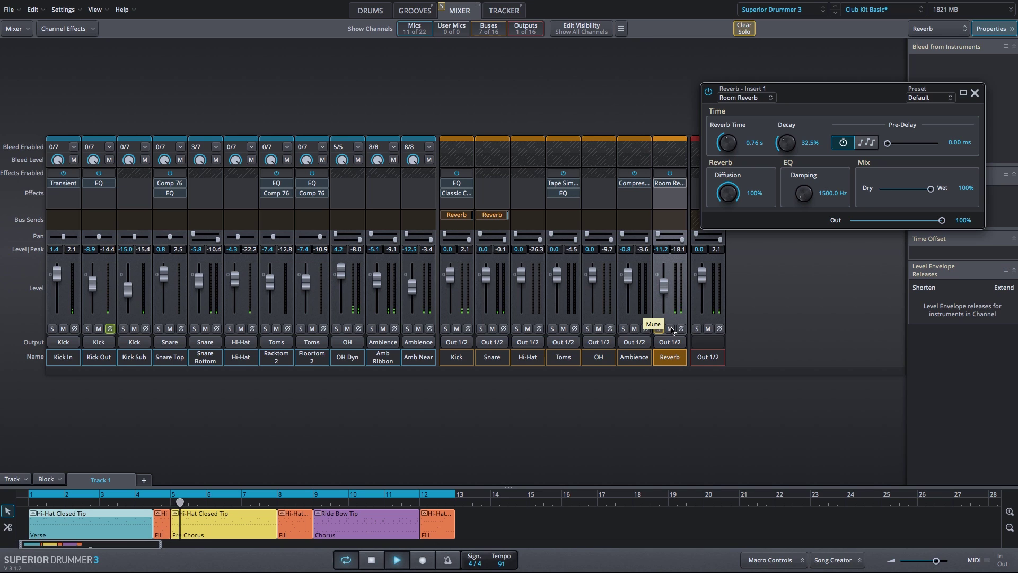
key("space")
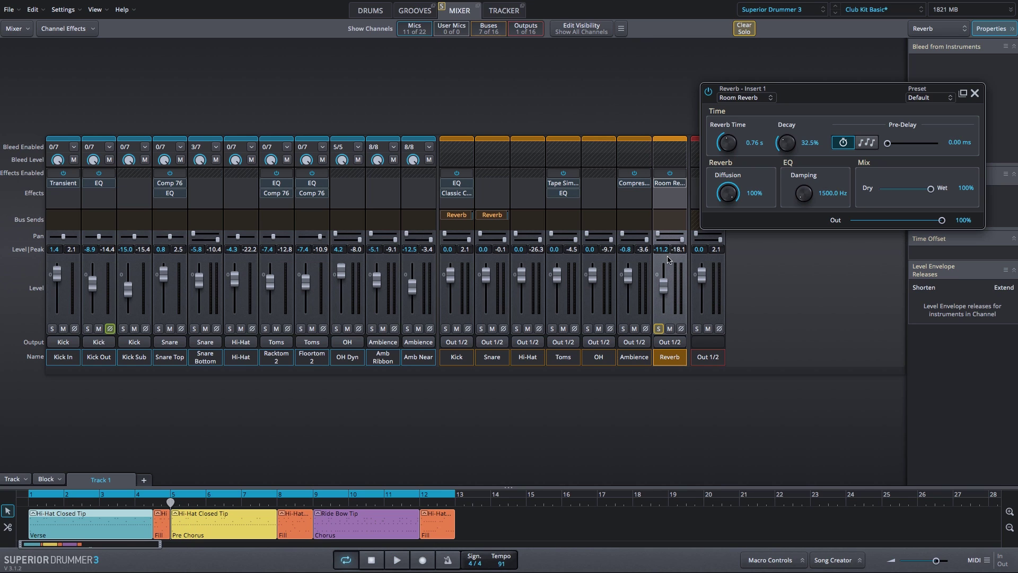
Set the Reverb bus level to -2.0 dB, start playback and unsolo the bus to hear it in the full mix
scroll(667, 252, "up", 9)
key("space")
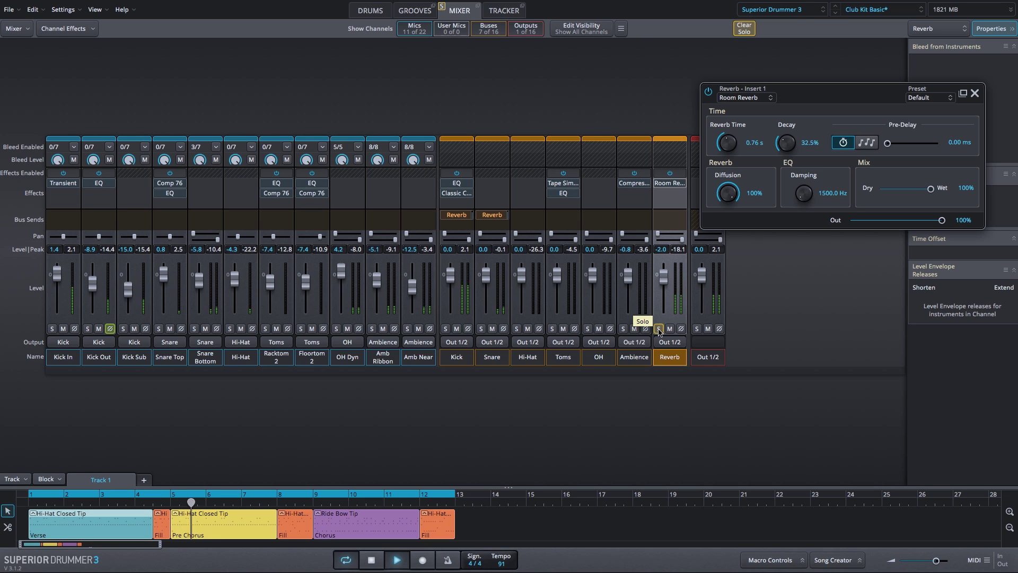
left_click(659, 329)
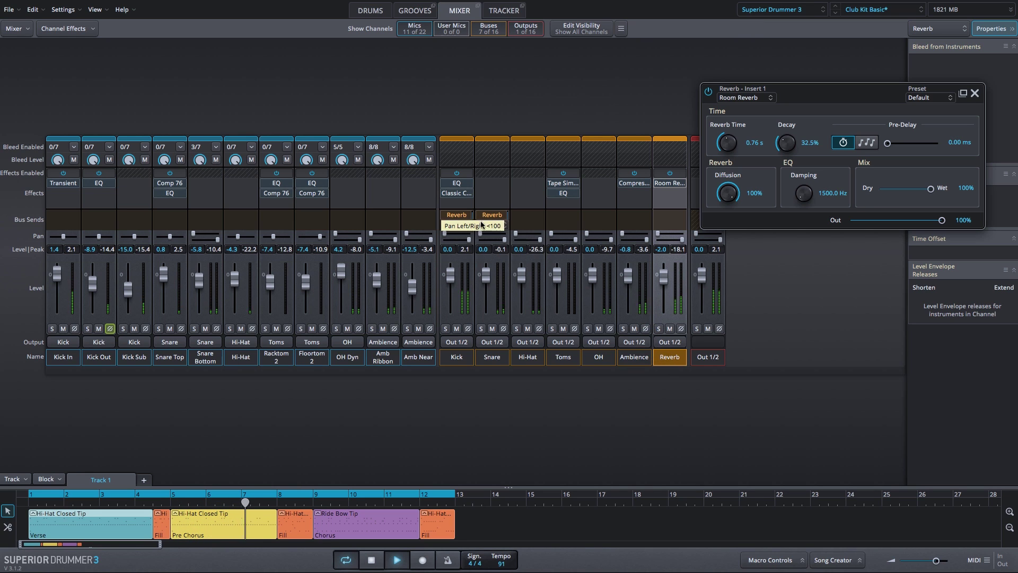
Set the Kick bus's Reverb send to -8.0 dB, stop playback and close the send window
left_click(460, 217)
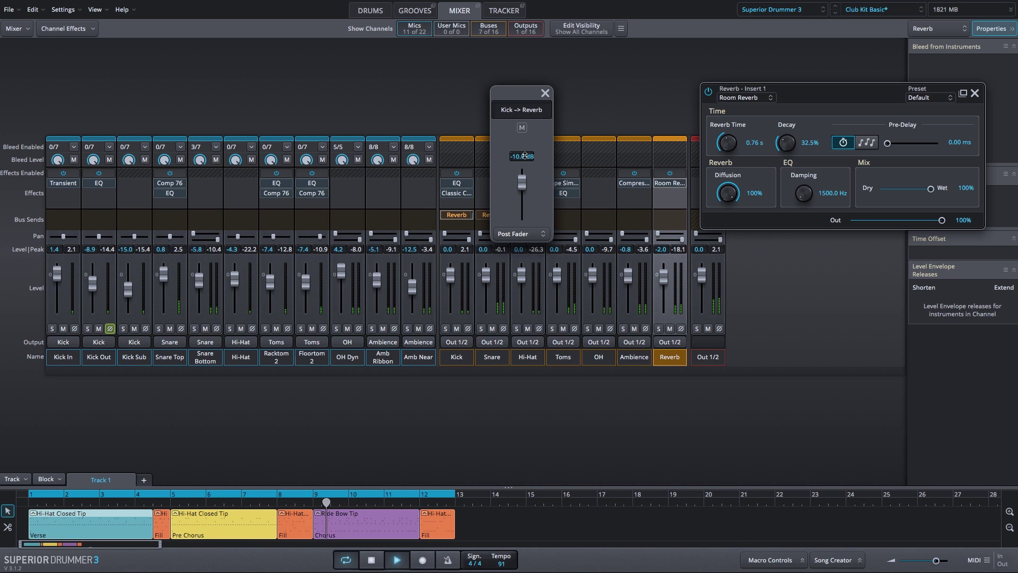
scroll(525, 156, "up", 2)
key("space")
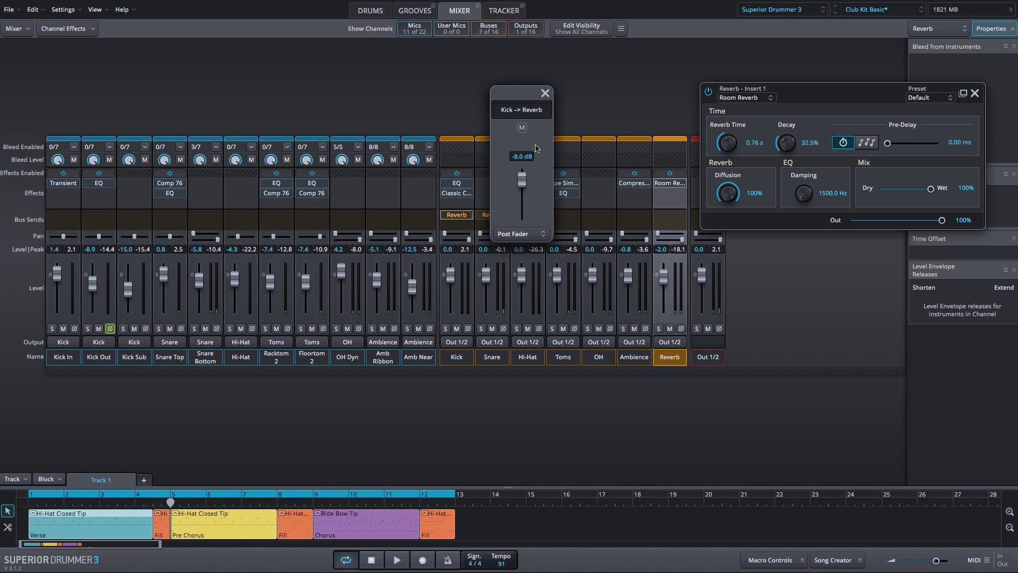
left_click(545, 94)
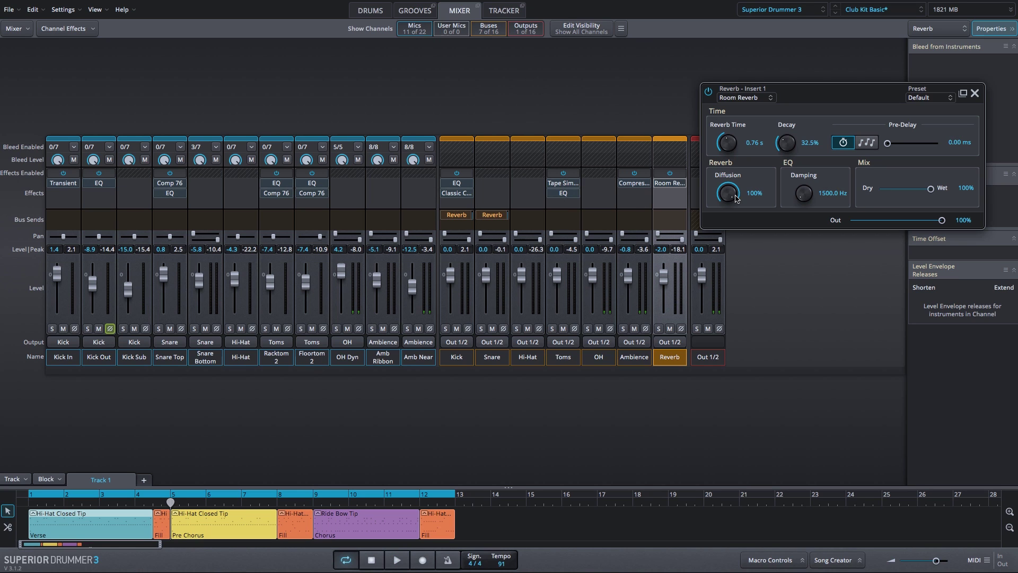
Send the Toms bus to the Reverb bus at -6.3 dB, mute that send and close its window
mouse_move(457, 216)
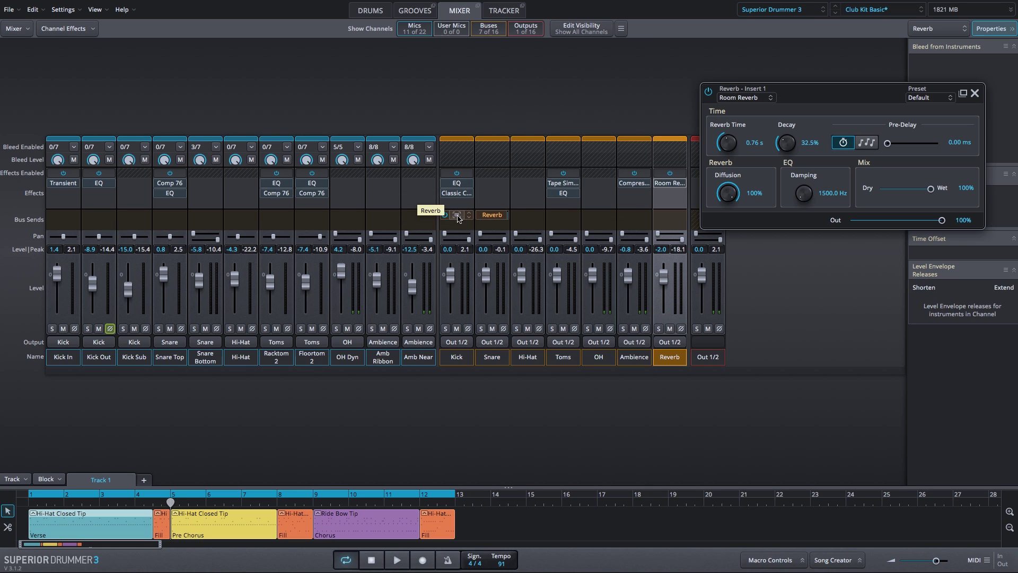
left_click(566, 215)
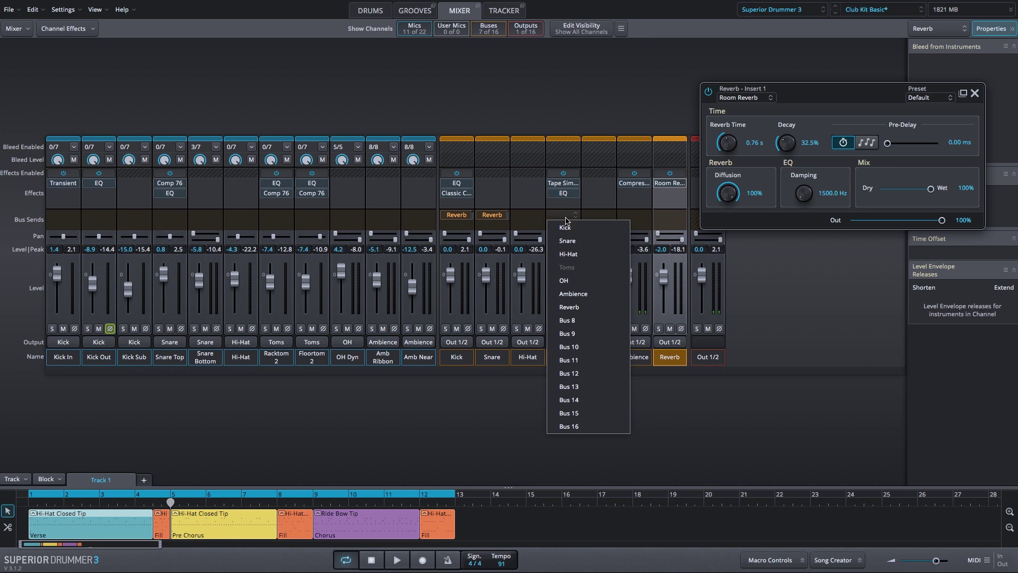
left_click(571, 306)
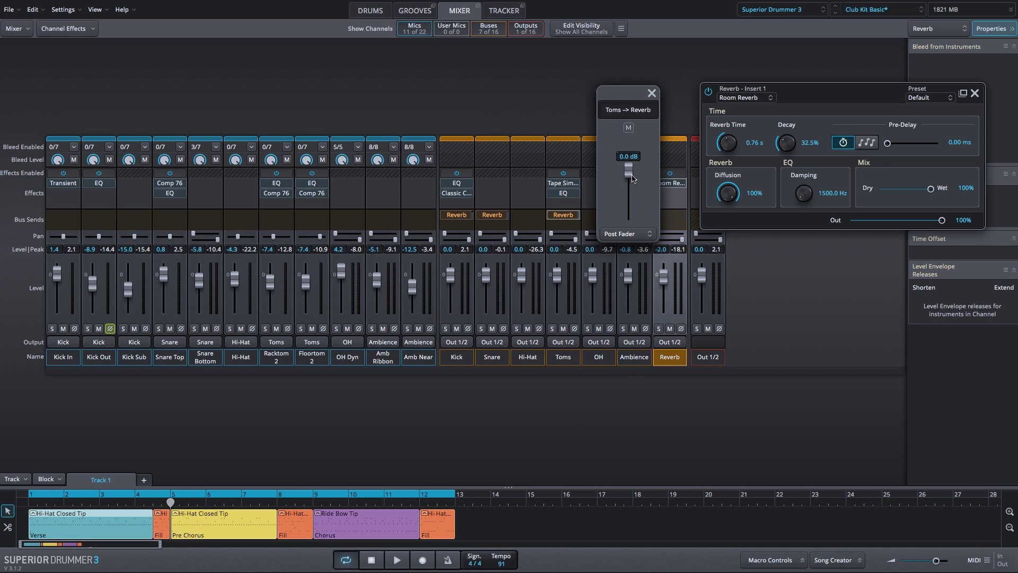
scroll(633, 156, "down", 6)
scroll(633, 156, "down", 3)
scroll(632, 156, "up", 3)
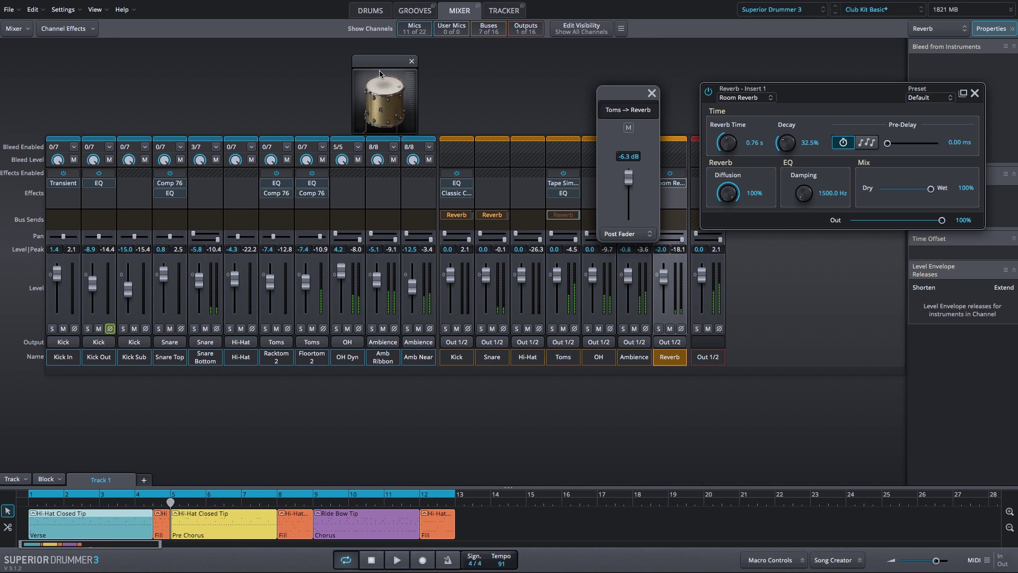
left_click(651, 93)
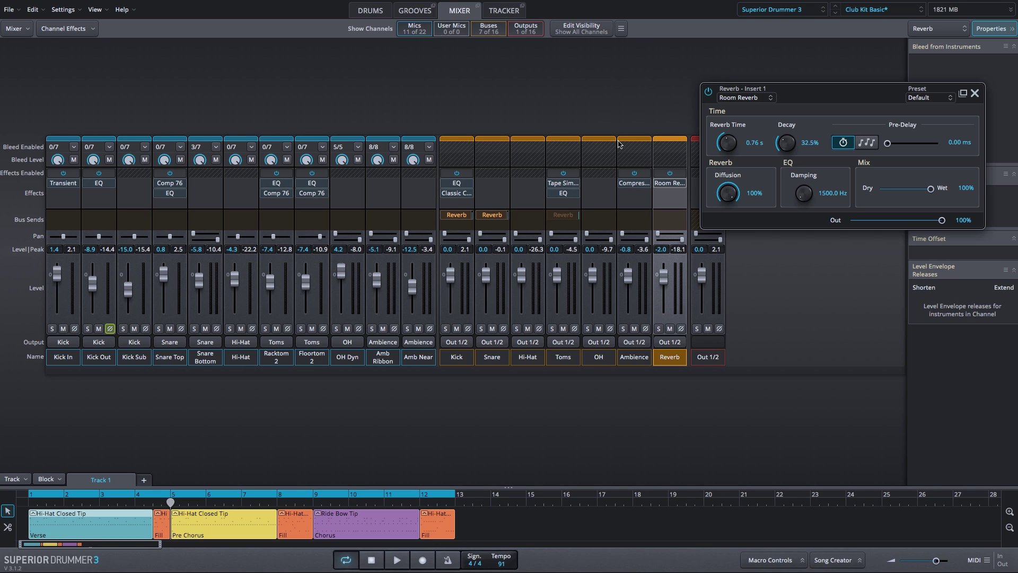
Solo the Reverb bus and, during playback, set the Room Reverb's reverb time to 1.14 s
mouse_move(466, 217)
left_click(659, 329)
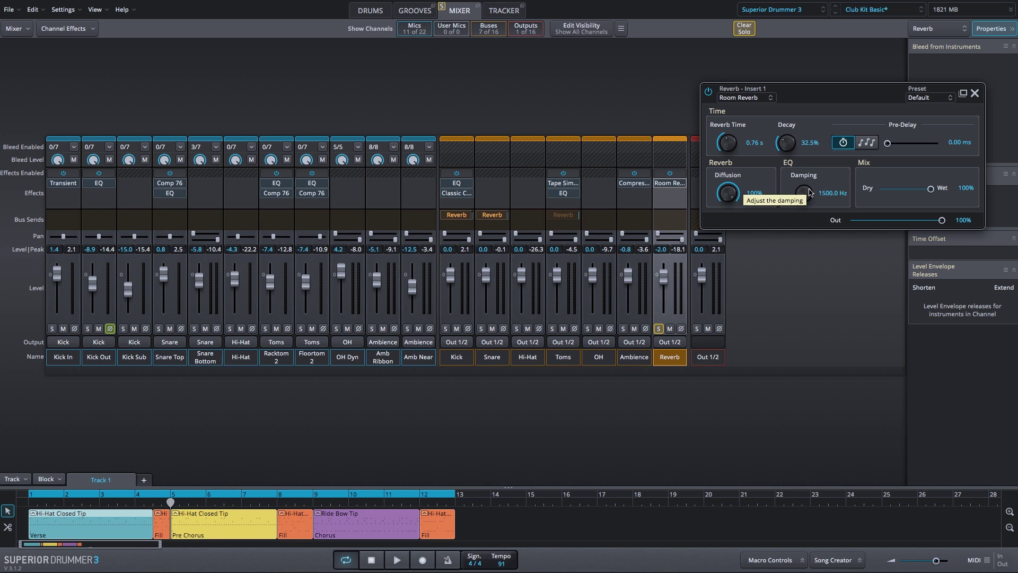
key("space")
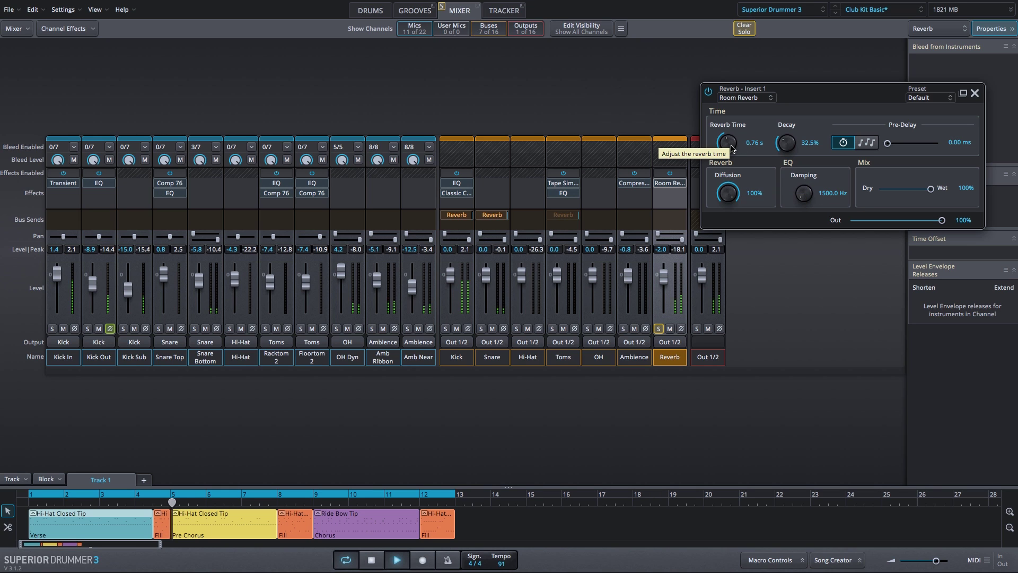
mouse_move(728, 146)
left_mouse_down()
mouse_move(720, 162)
mouse_move(728, 126)
mouse_move(726, 134)
left_mouse_up()
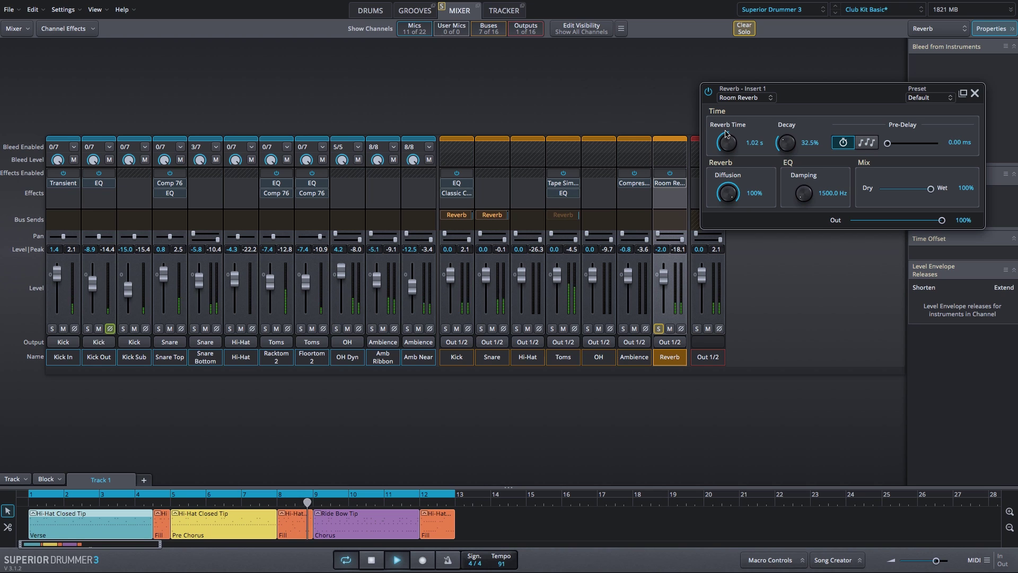
left_click_drag(726, 134, 726, 130)
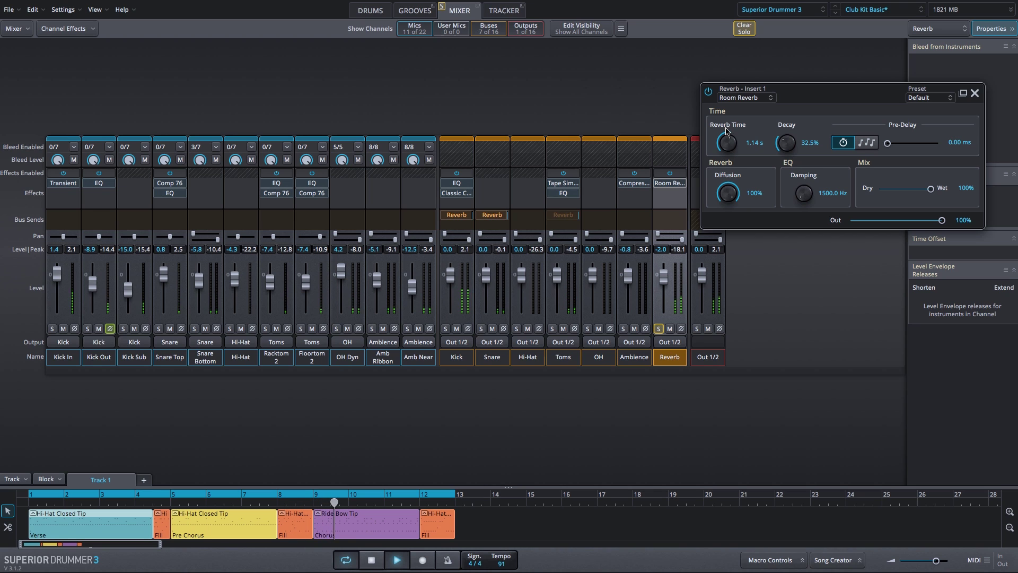
Set the Room Reverb's diffusion to 25.5% and damping to 2317.1 Hz, audition it unsoloed, and close the effect window
left_click_drag(730, 188, 720, 254)
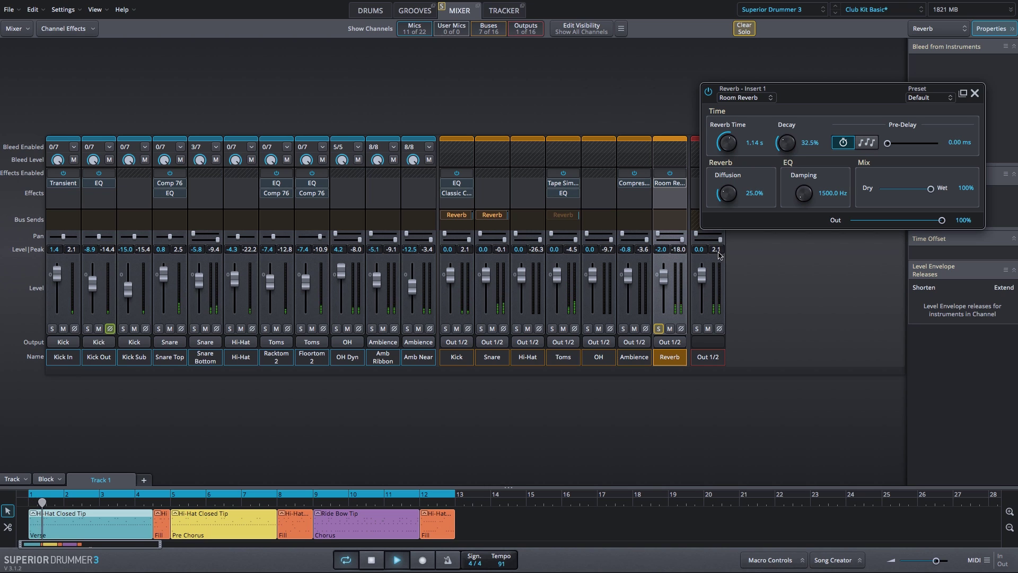
left_click_drag(810, 199, 813, 93)
left_click_drag(803, 193, 799, 278)
left_click(660, 330)
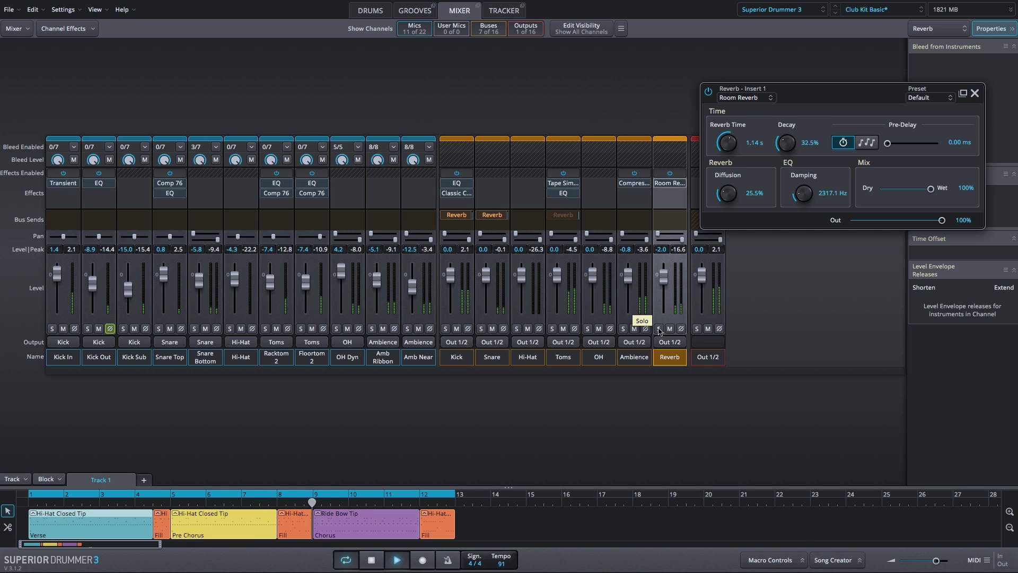
key("space")
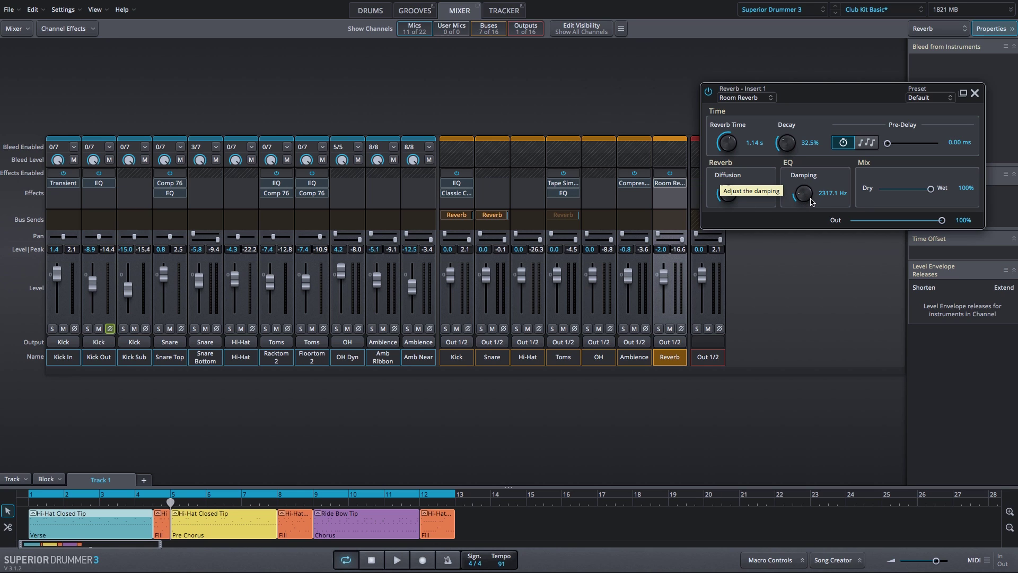
left_click(975, 93)
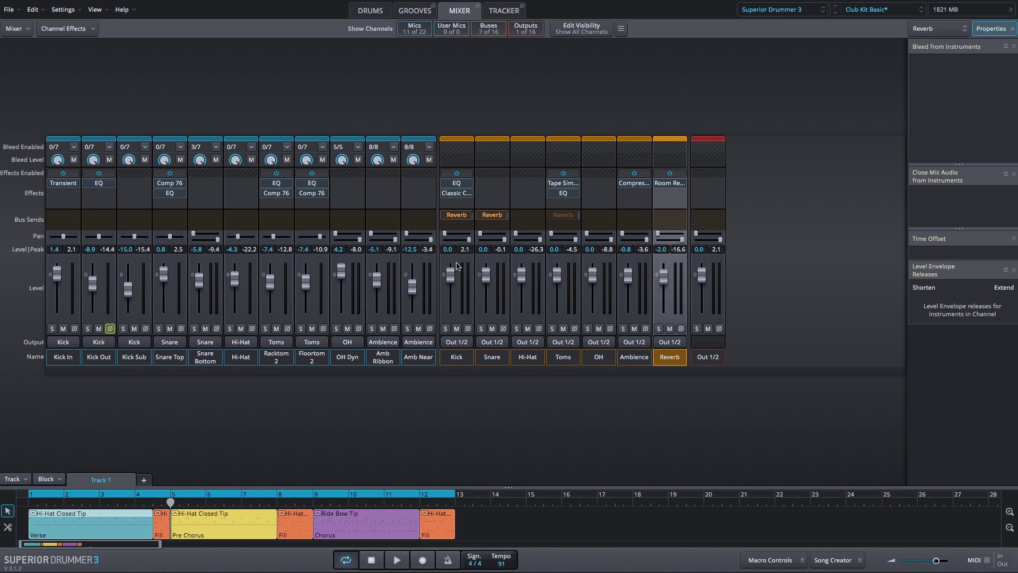
Set the Kick bus level to -2.0 dB and the snare's level in the drums view to -1.0 dB
left_click_drag(451, 249, 451, 250)
left_click(365, 12)
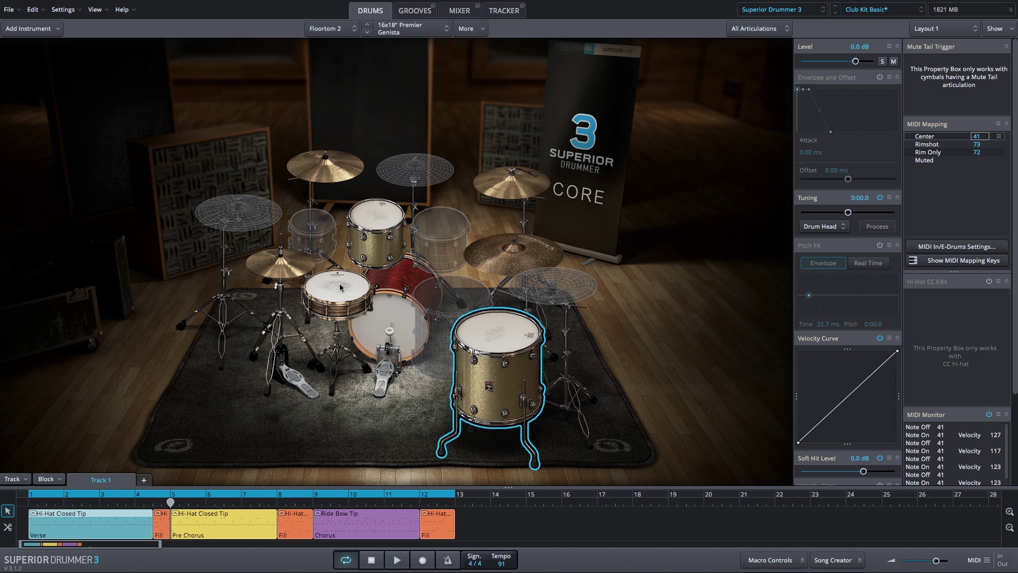
left_click_drag(864, 46, 857, 47)
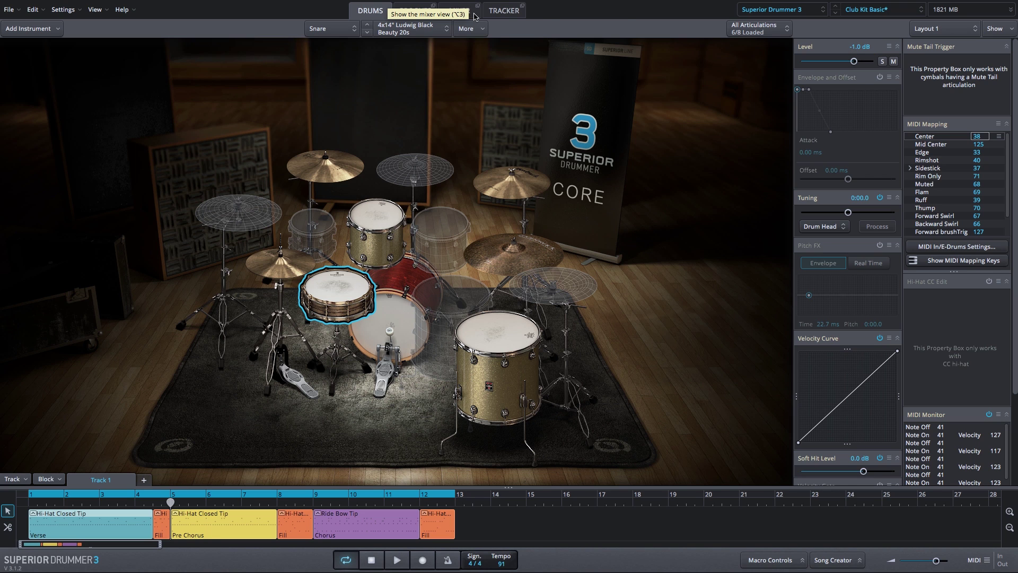
Return to the mixer and set the Toms bus level to -2.5 dB
left_click(469, 14)
double_click(557, 250)
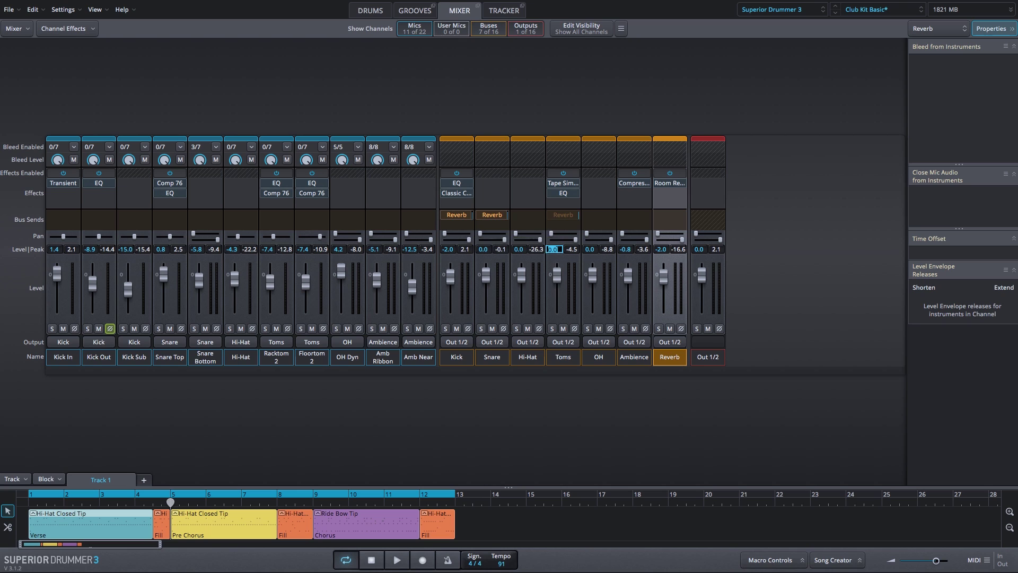
type("-2.5")
key("Return")
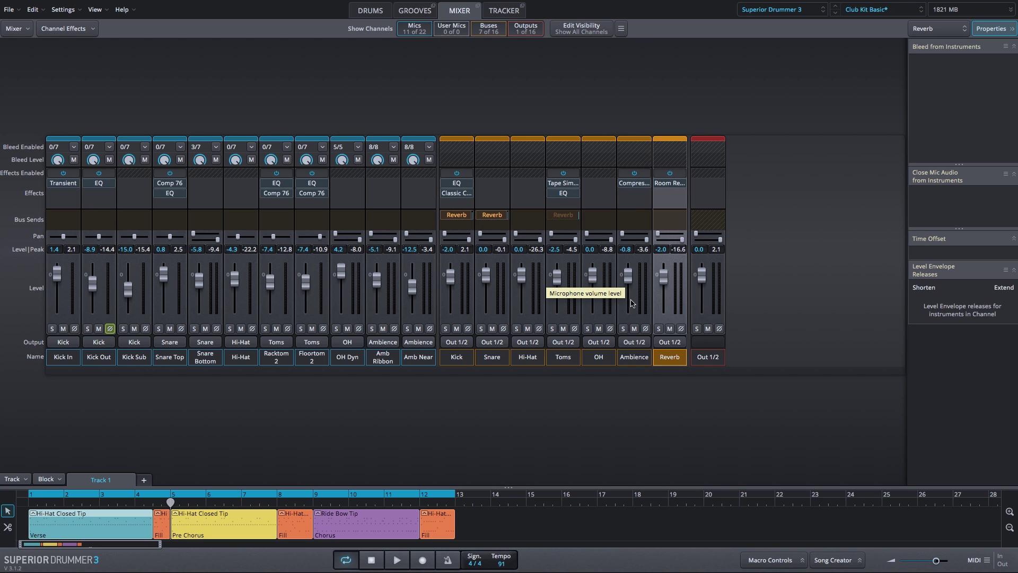
Insert a Classic Compressor as the first effect on the Out 1/2 output channel
left_click(708, 183)
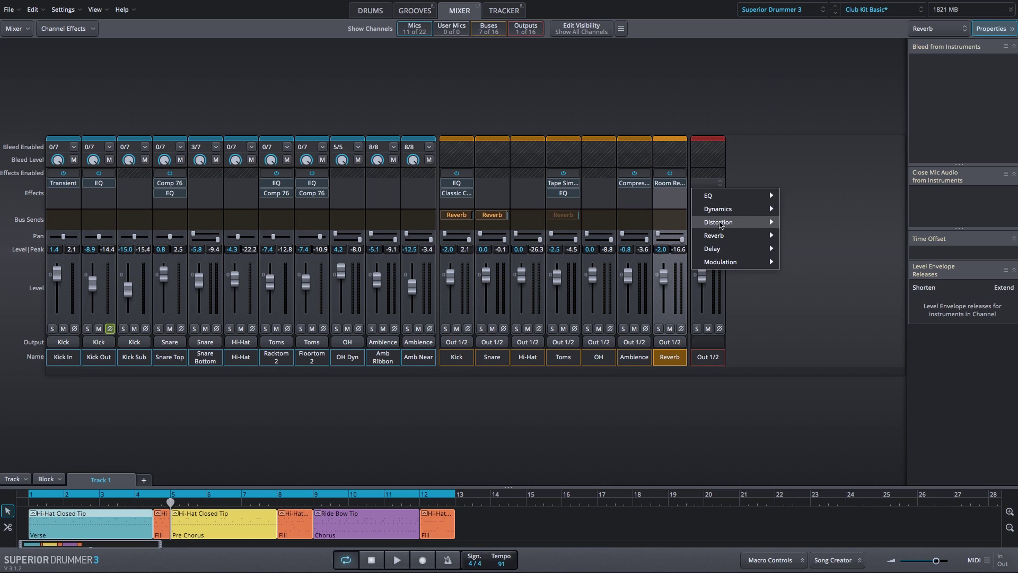
mouse_move(722, 225)
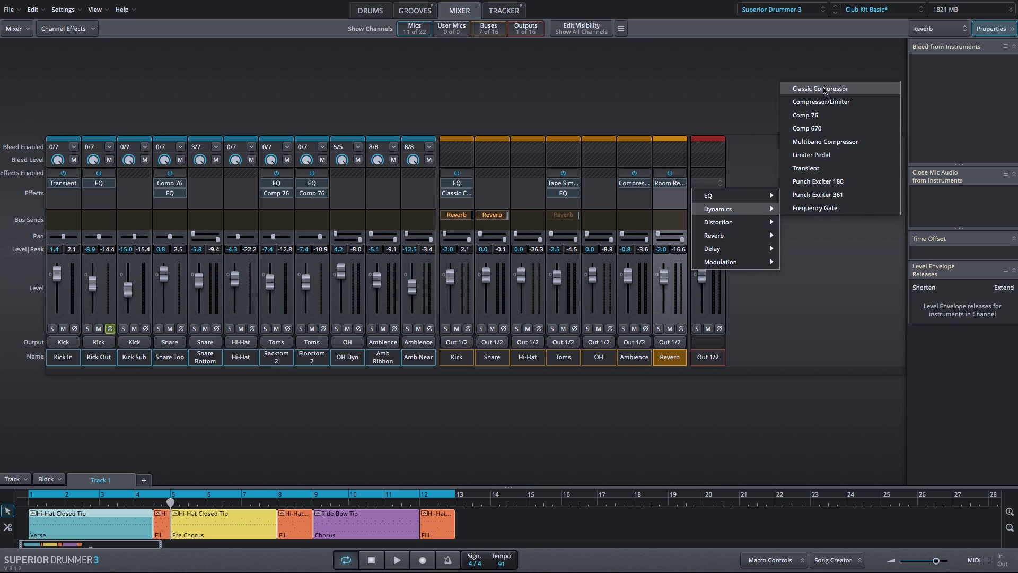
left_click(839, 93)
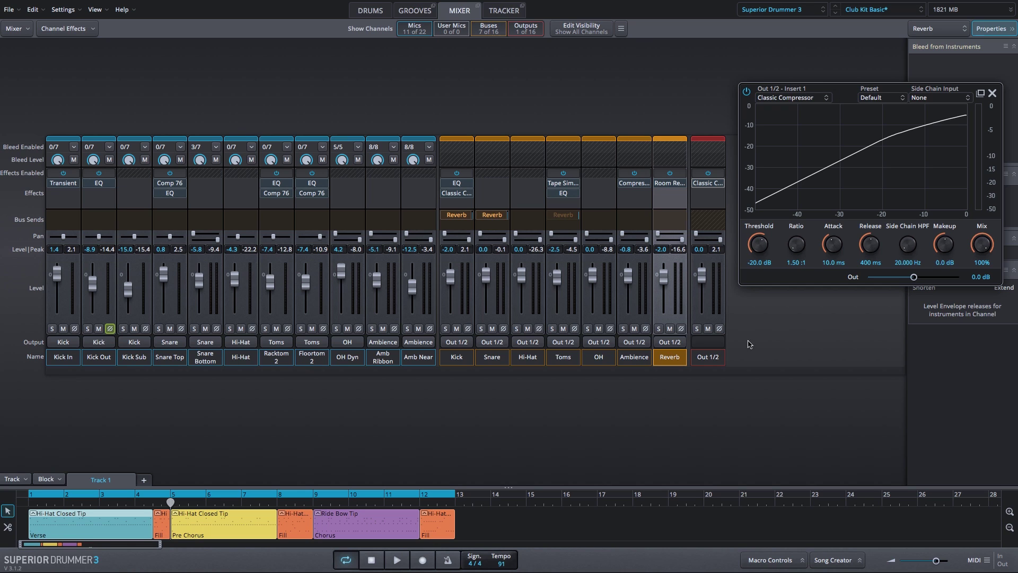
Set the compressor's ratio to 2.00:1, attack to 57.0 ms, release to 118 ms and side chain HPF to 62.192 Hz
left_click_drag(797, 252, 802, 205)
left_click_drag(831, 257, 856, 267)
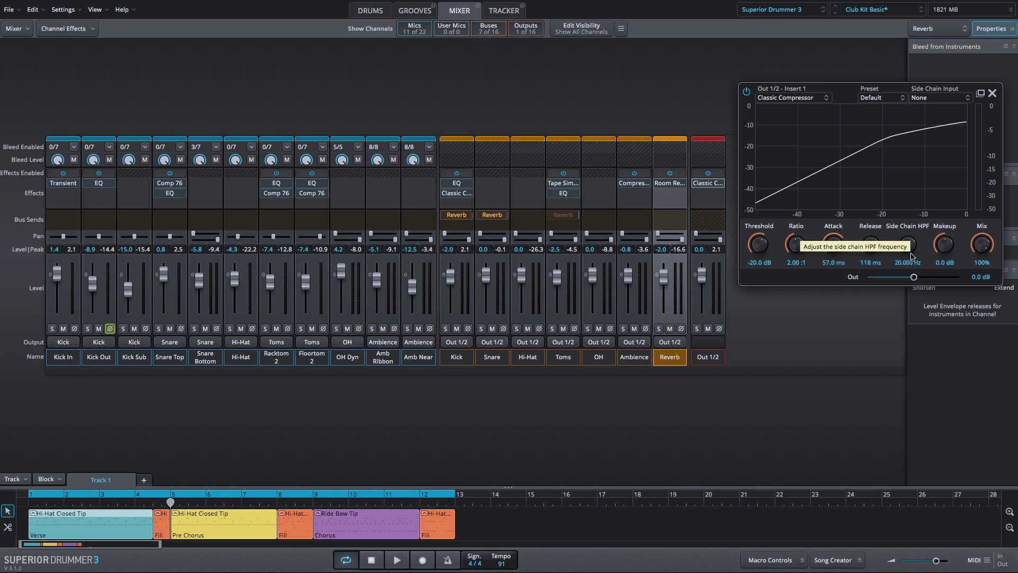
left_click_drag(906, 253, 908, 224)
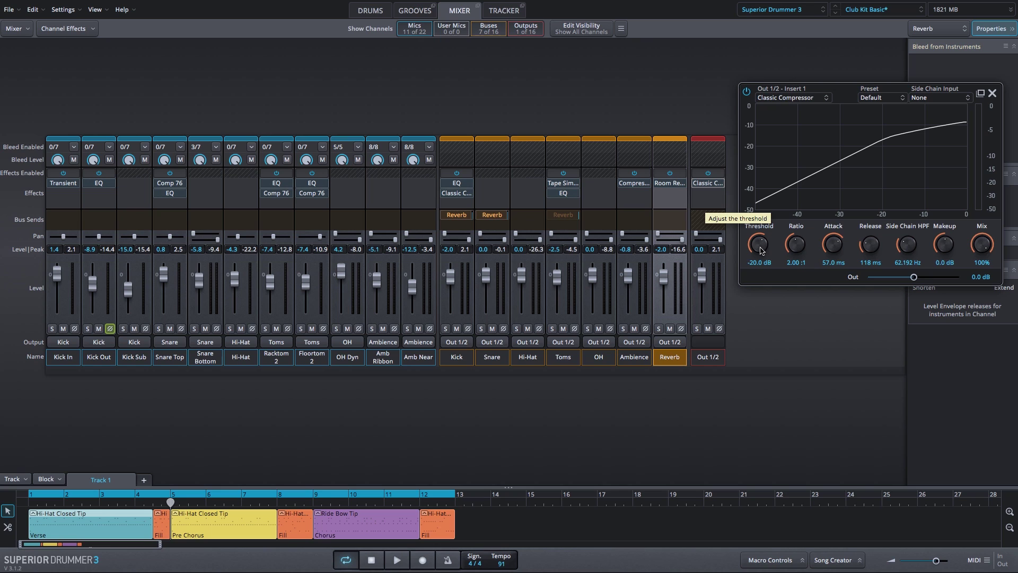
During playback, set the output compressor's threshold to -23.2 dB and its makeup gain to 1.8 dB
key("space")
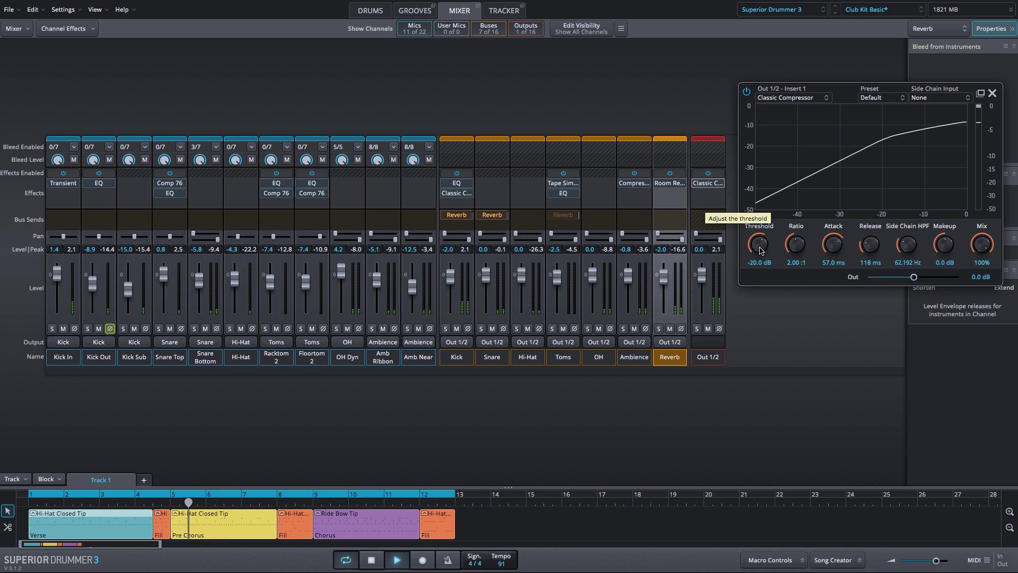
mouse_move(760, 250)
left_mouse_down()
mouse_move(757, 259)
mouse_move(760, 244)
left_mouse_up()
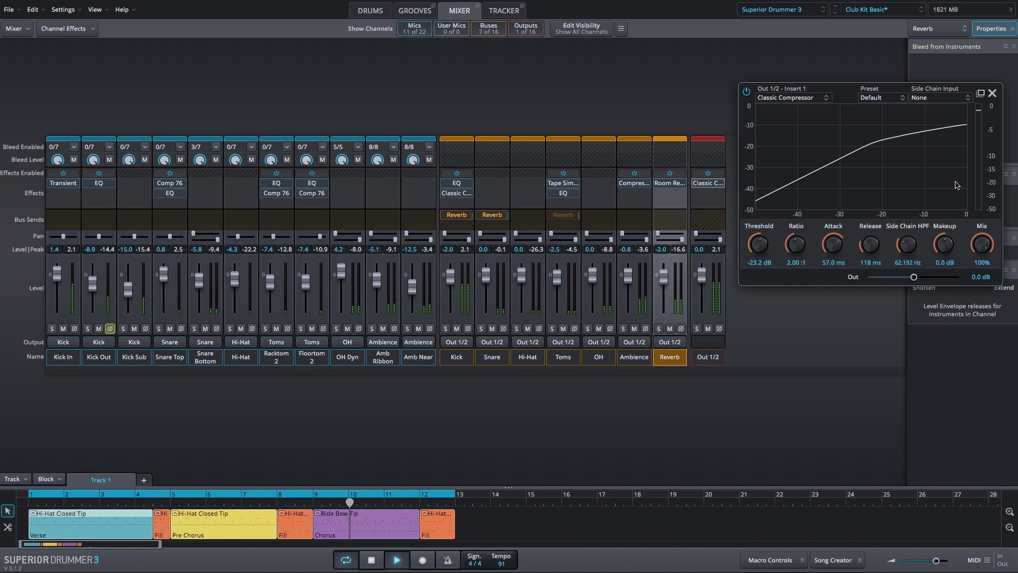
left_click_drag(943, 242, 944, 243)
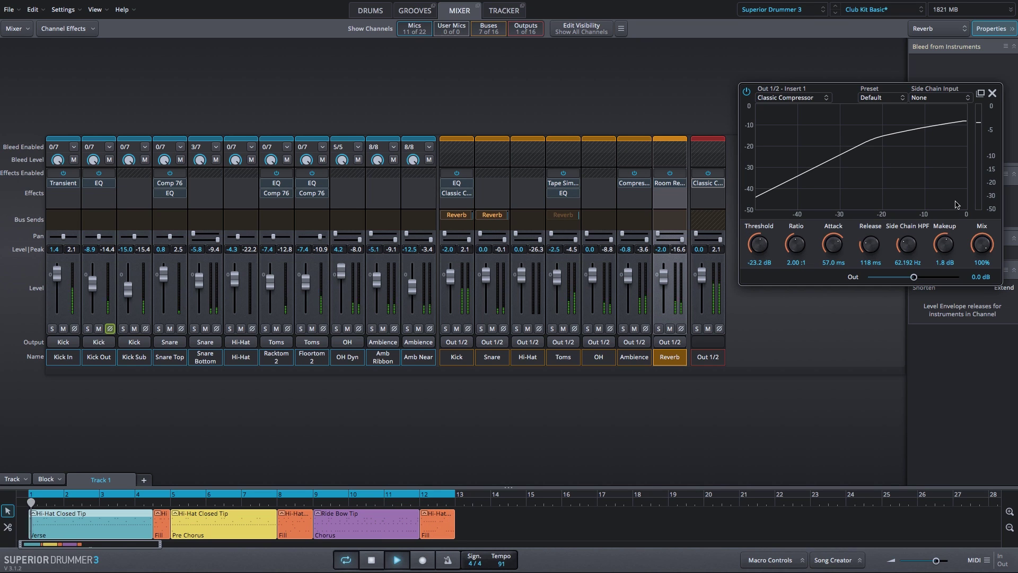
key("space")
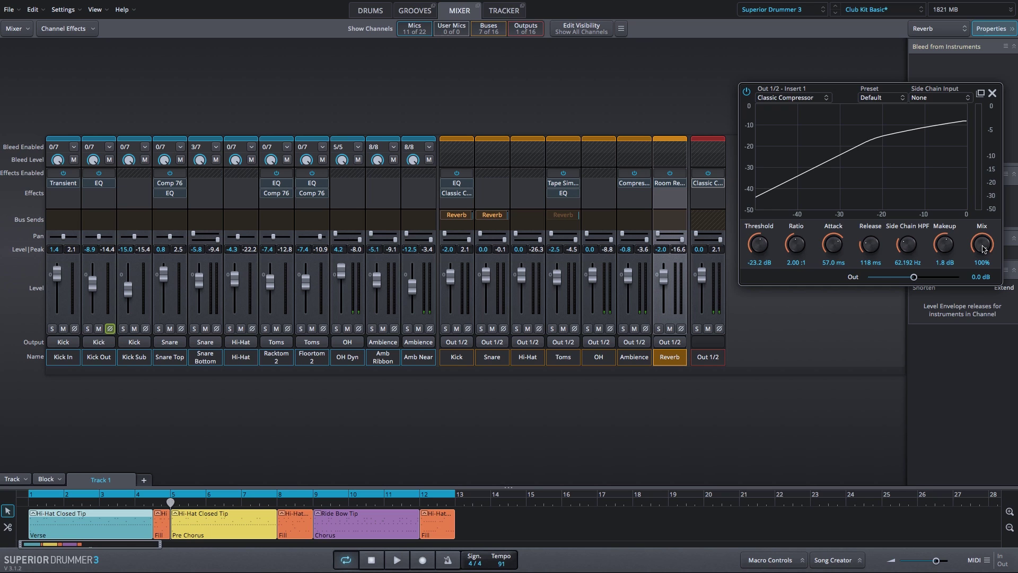
Set the output compressor's mix to 45.5% and compare the drums with the compressor bypassed and active during playback
left_click_drag(981, 240, 971, 289)
key("space")
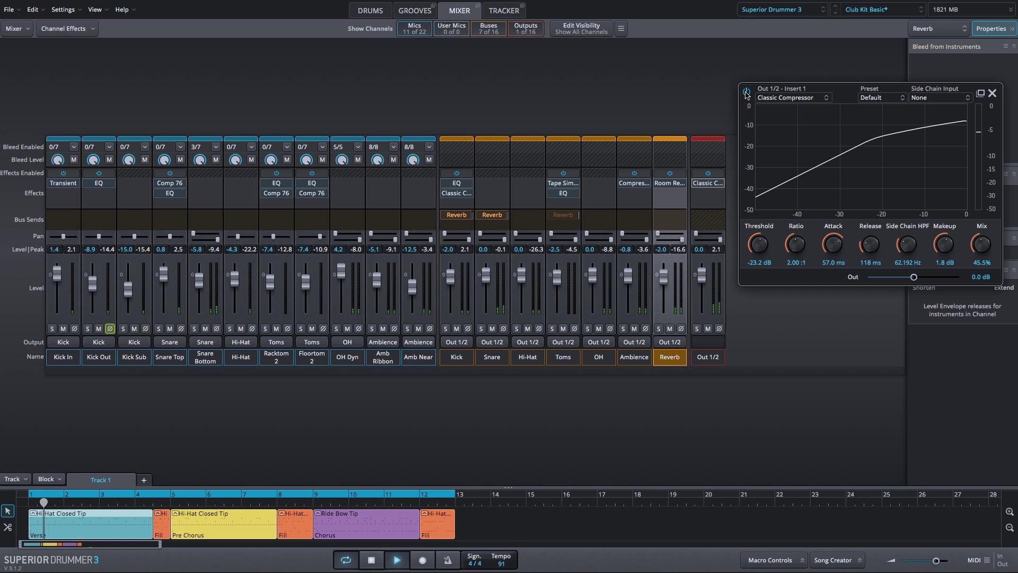
left_click(747, 92)
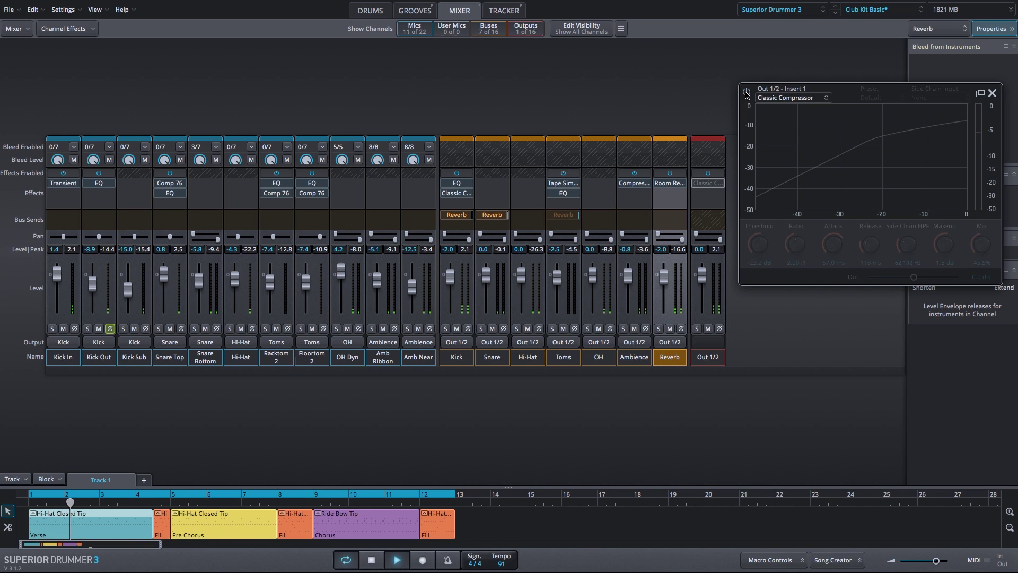
left_click(747, 92)
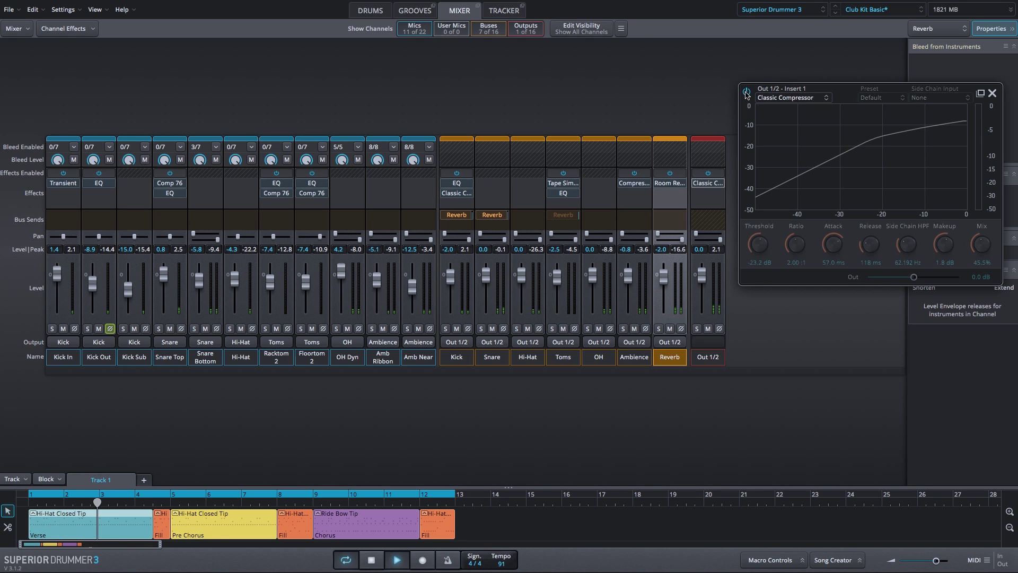
left_click(747, 92)
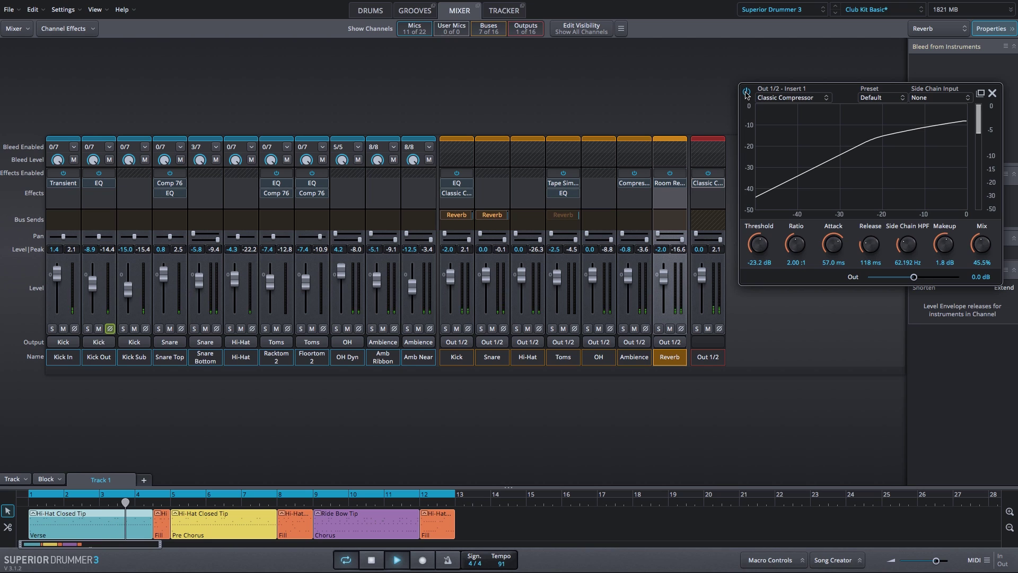
Bypass and re-enable the Out 1/2 compressor for one more listening comparison, ending with playback stopped and the effect window closed
left_click(747, 92)
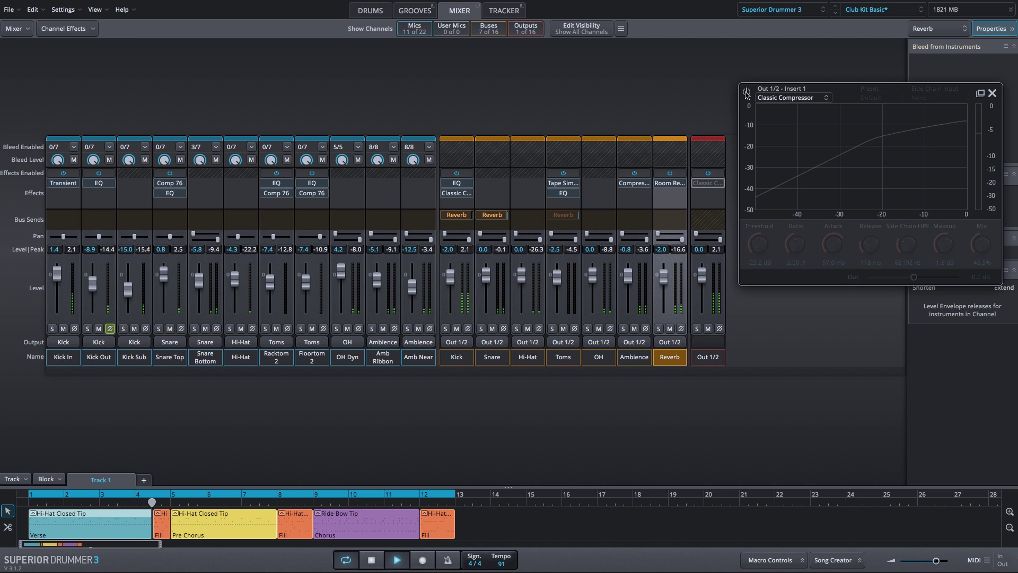
left_click(747, 92)
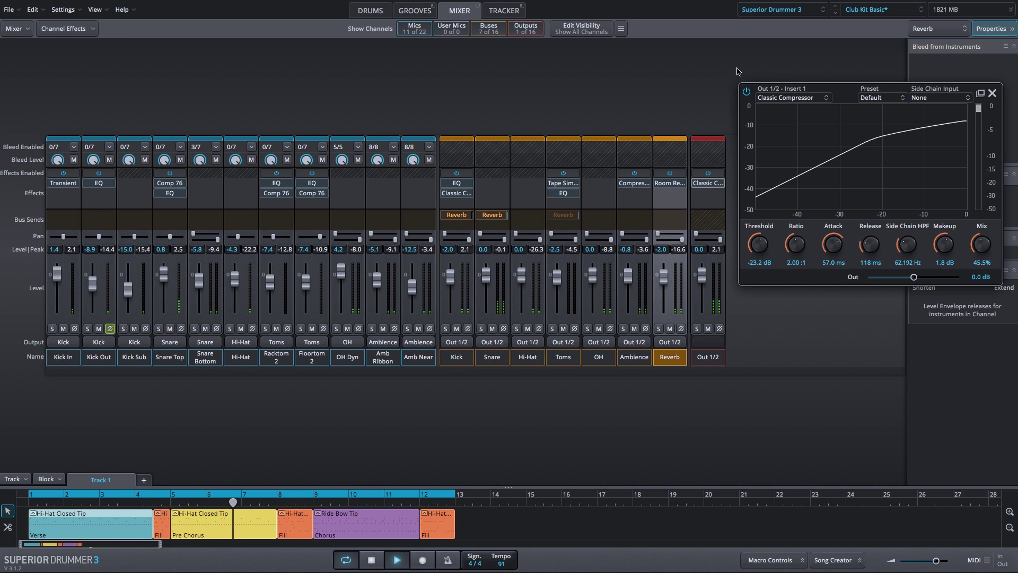
key("space")
left_click(738, 71)
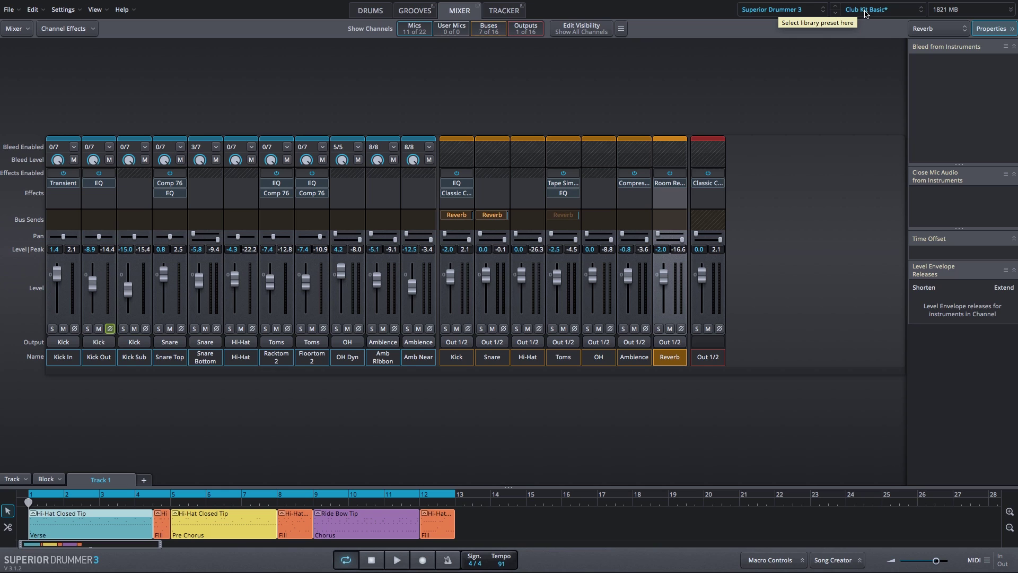
Save the current drums and mixer setup as a new user preset named Club Kit Custom
left_click(866, 14)
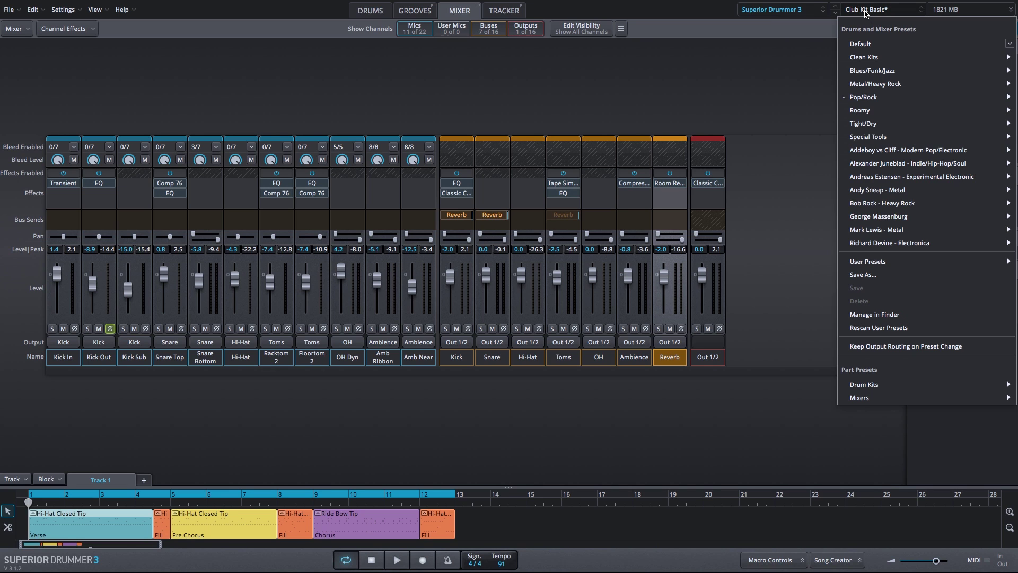
left_click(860, 276)
type("Club Kit Custom")
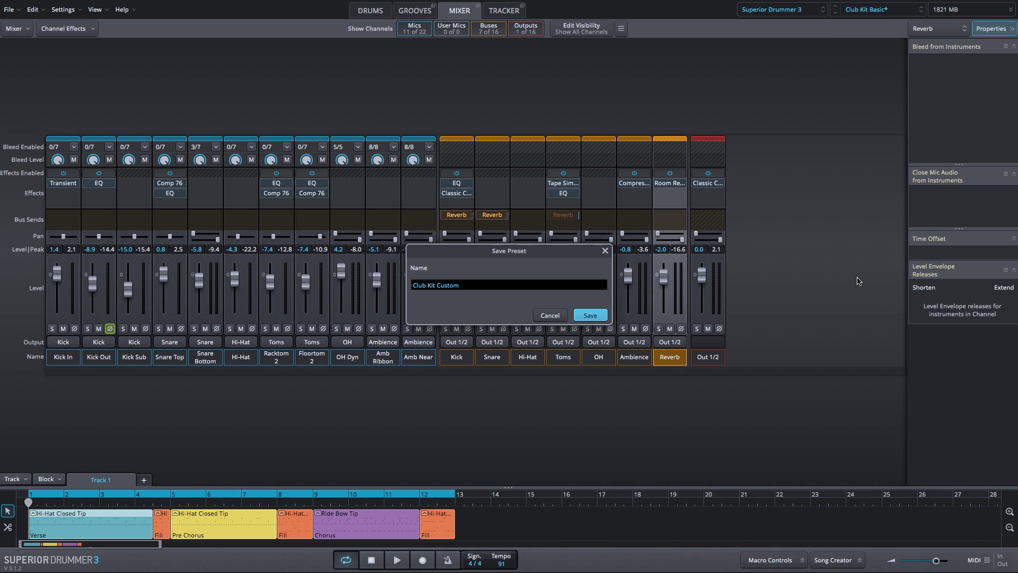
left_click(590, 315)
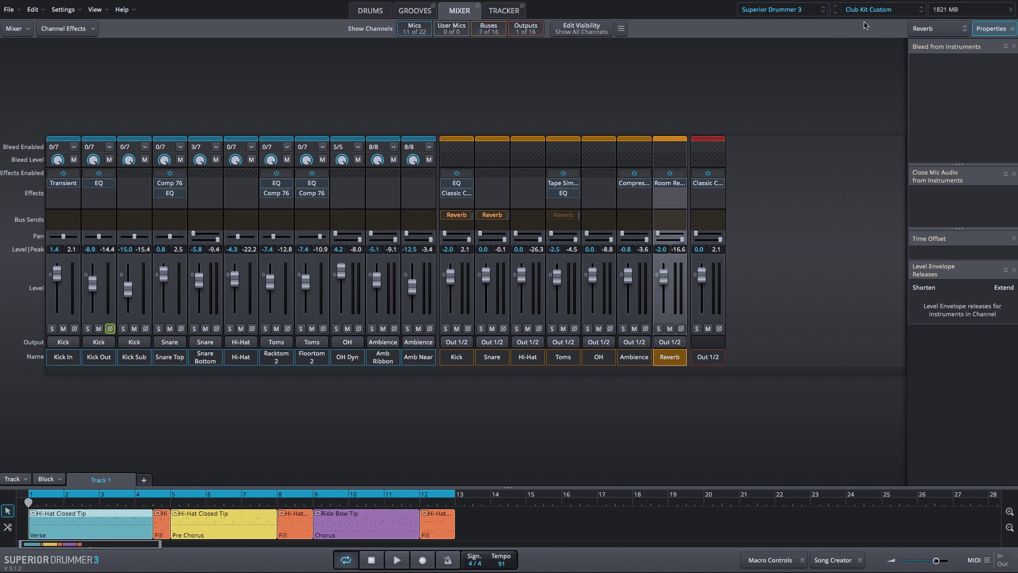
Review the Club Kit Custom preset's drums and mixer channels while the groove plays
left_click(371, 10)
left_click(464, 13)
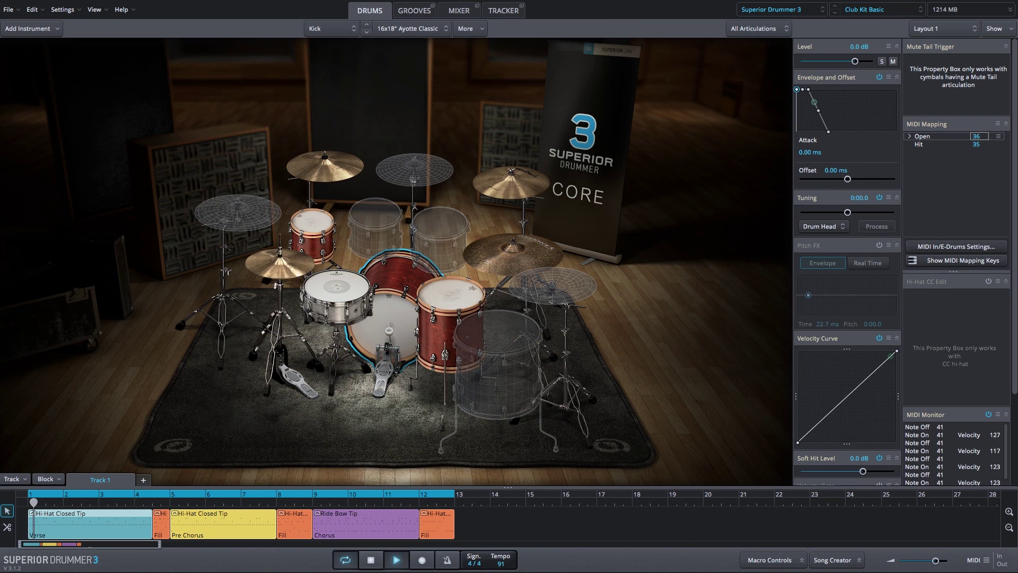
left_click(459, 12)
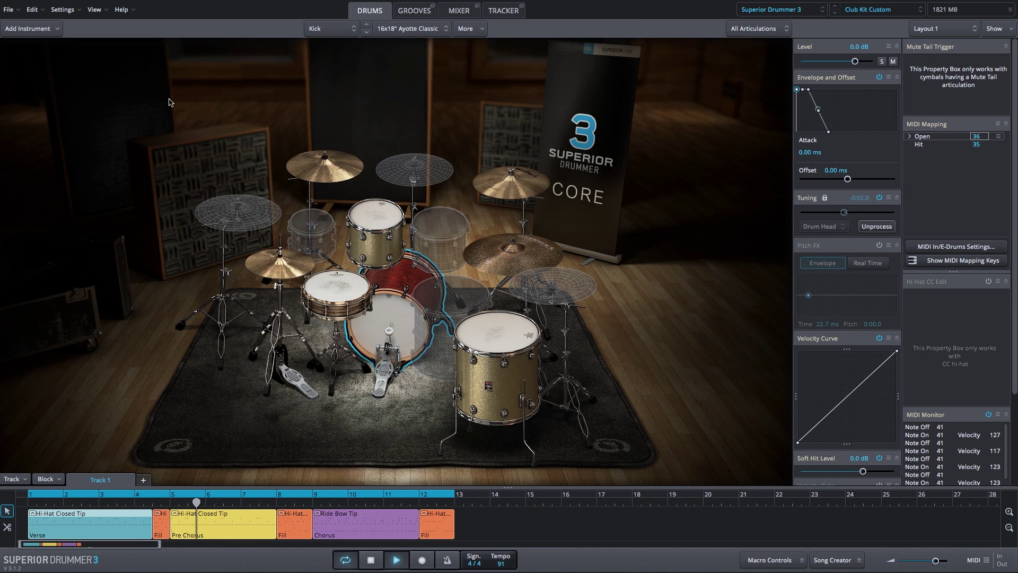
left_click(460, 12)
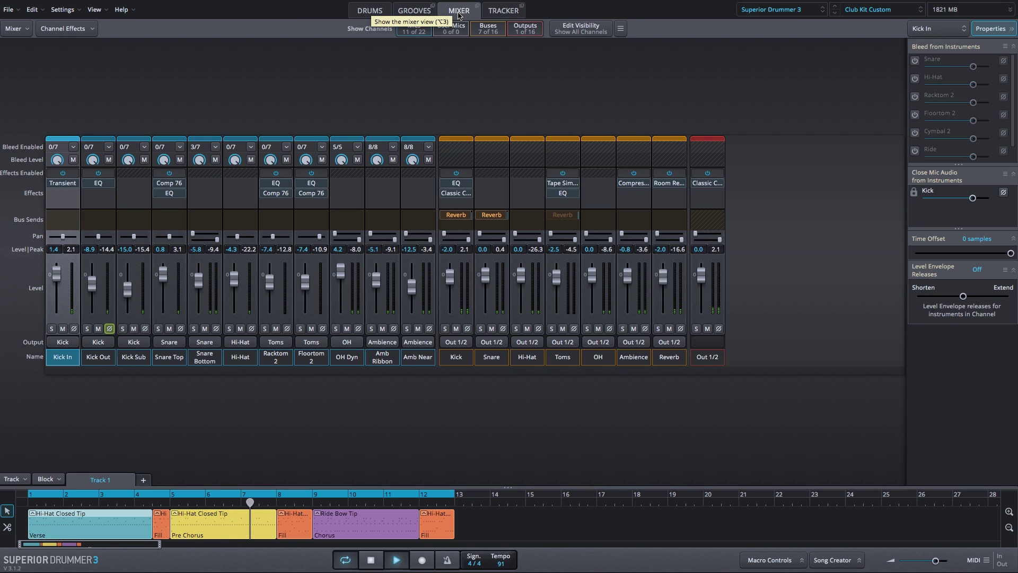